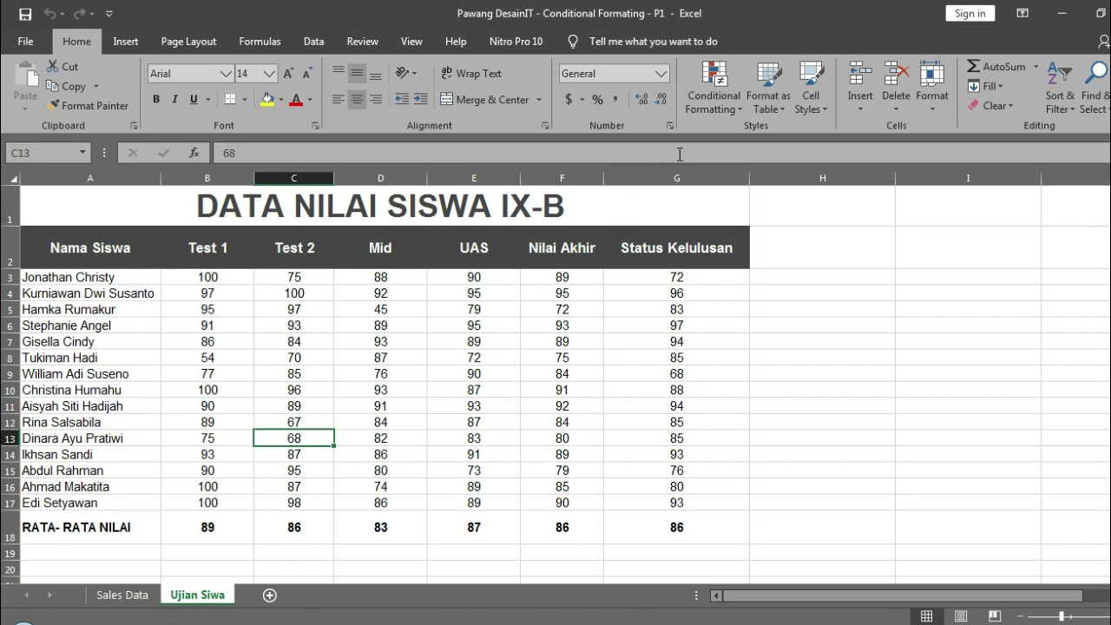
{"action": "left_click", "coordinate": [704, 104]}
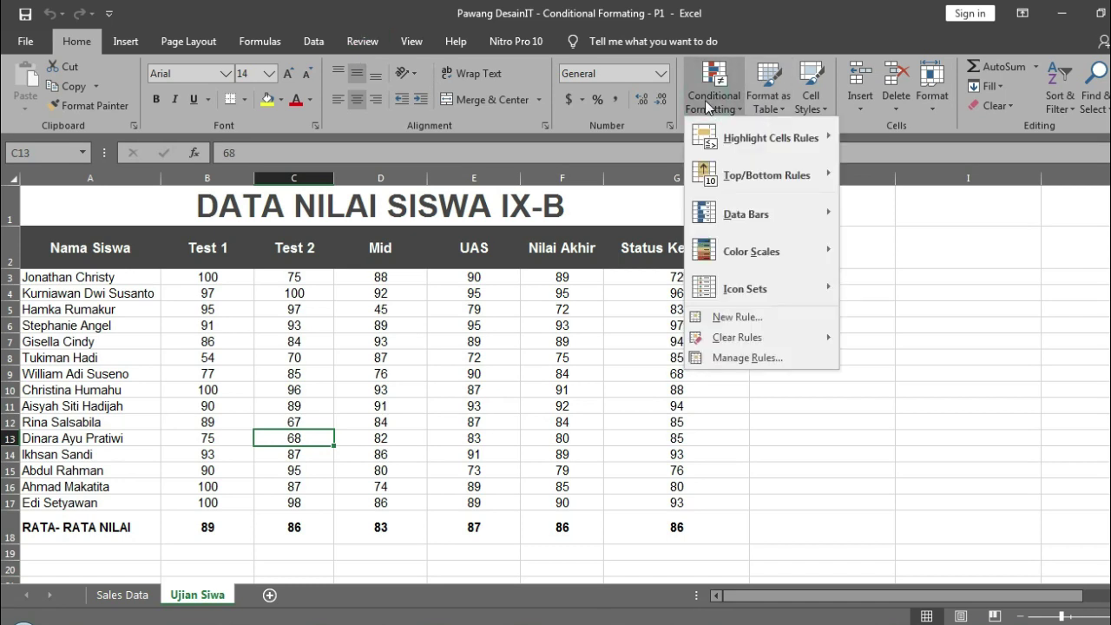
{"action": "mouse_move", "coordinate": [734, 146]}
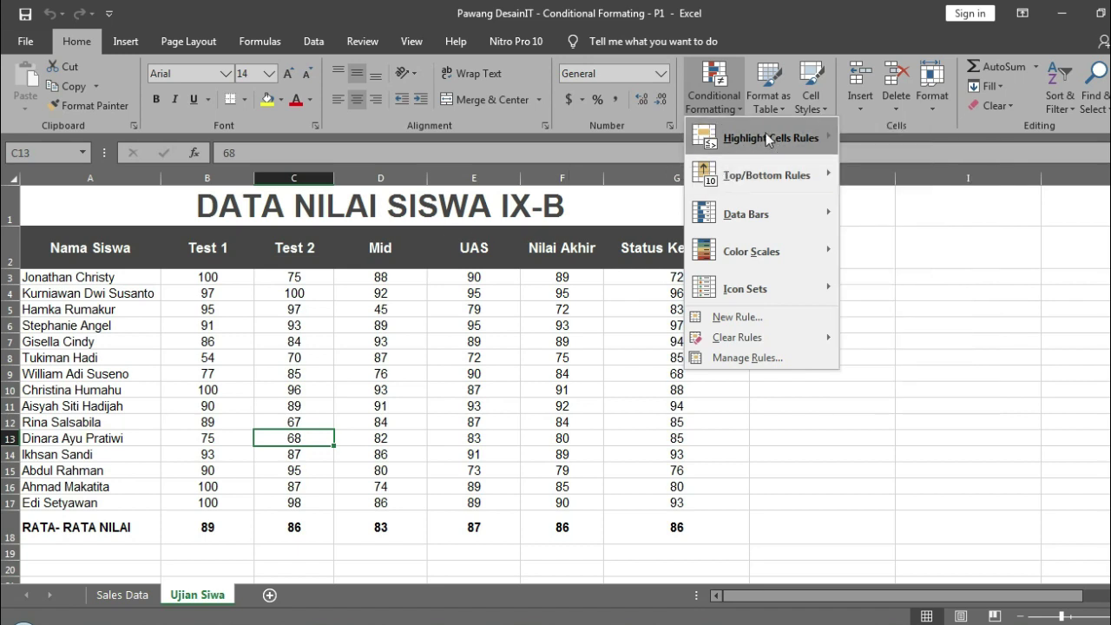
{"action": "mouse_move", "coordinate": [766, 136]}
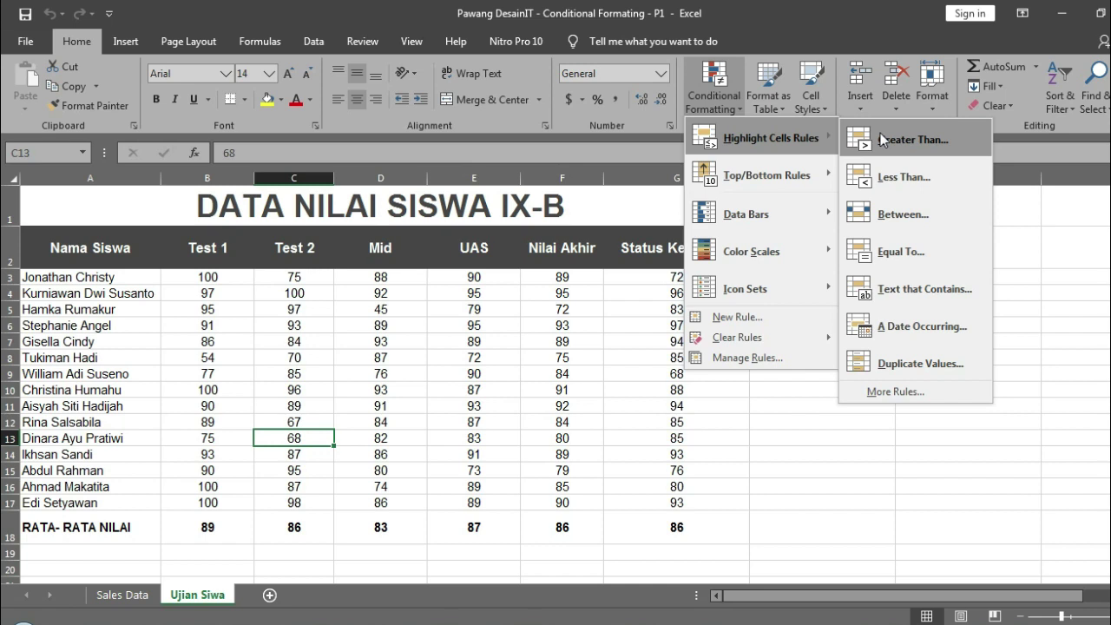
Select all the students' Test 1 scores in cells B3 to B17.
{"action": "left_click", "coordinate": [221, 258]}
{"action": "left_click", "coordinate": [220, 256]}
{"action": "key", "text": "Down"}
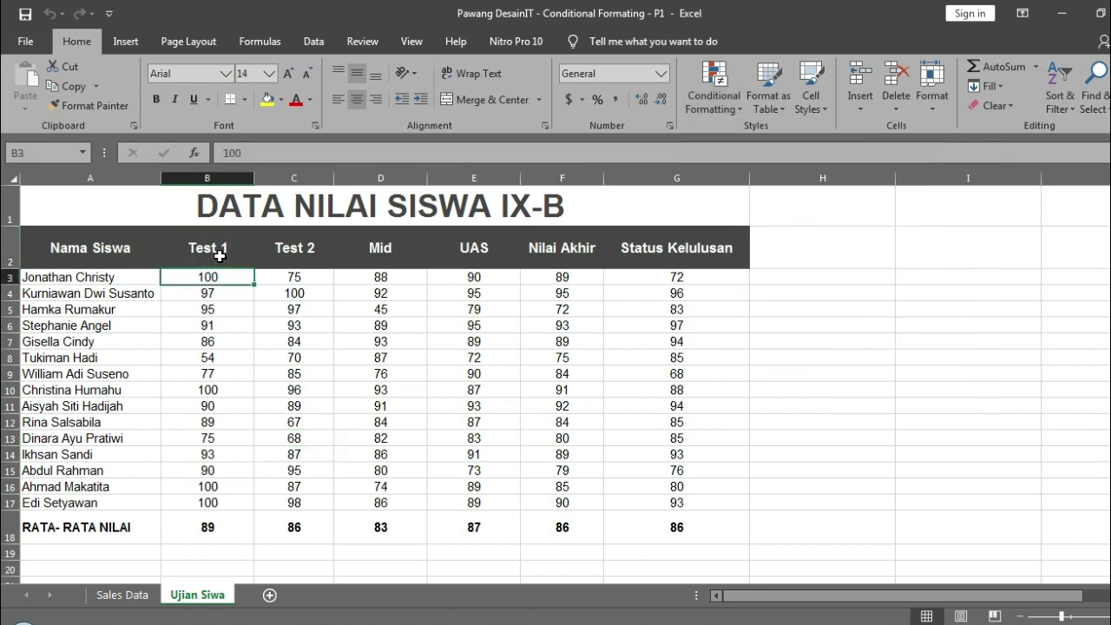
{"action": "key", "text": "shift+Down"}
{"action": "key", "text": "shift+Down"}
{"action": "key", "text": "shift+Down"}
{"action": "key", "text": "shift+Down"}
{"action": "key", "text": "shift+Down"}
{"action": "key", "text": "shift+Down"}
{"action": "key", "text": "shift+Down"}
{"action": "key", "text": "shift+Down"}
{"action": "key", "text": "shift+Down"}
{"action": "key", "text": "shift+Down"}
{"action": "key", "text": "shift+Down"}
{"action": "key", "text": "shift+Down"}
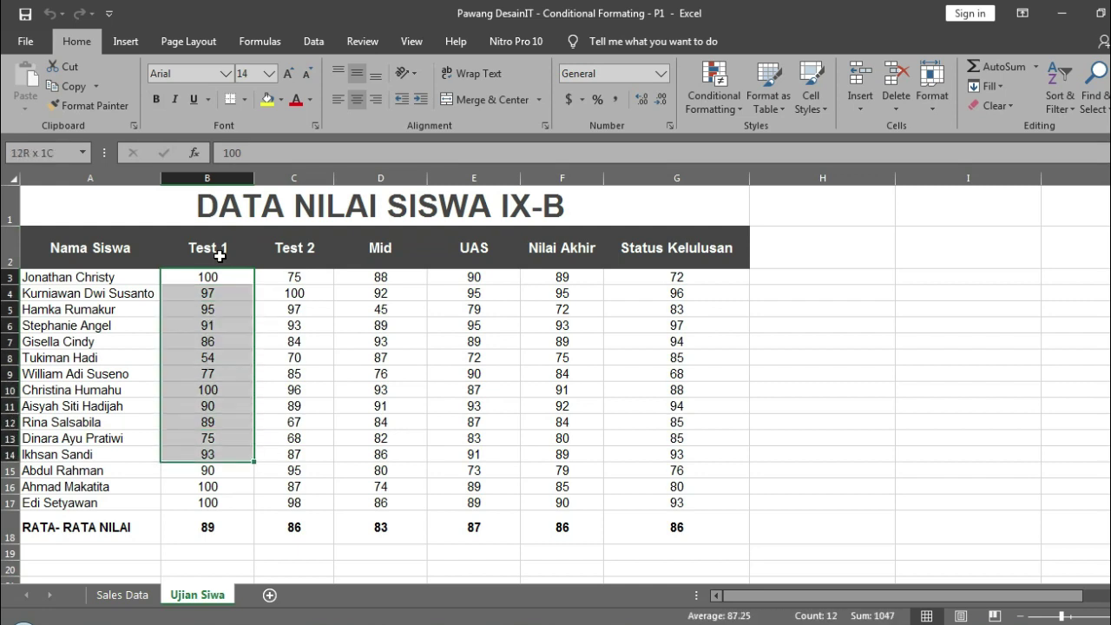
{"action": "key", "text": "shift+Down"}
{"action": "key", "text": "shift+Down"}
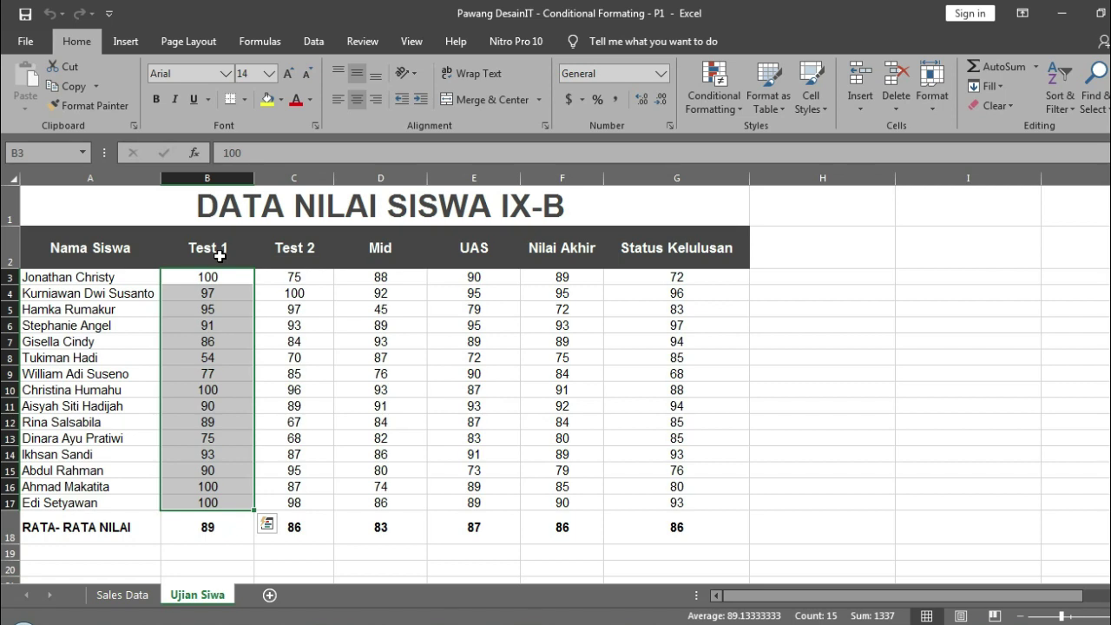
Highlight the Test 1 scores greater than 80 with Green Fill with Dark Green Text, and undo the rule.
{"action": "left_click", "coordinate": [699, 90]}
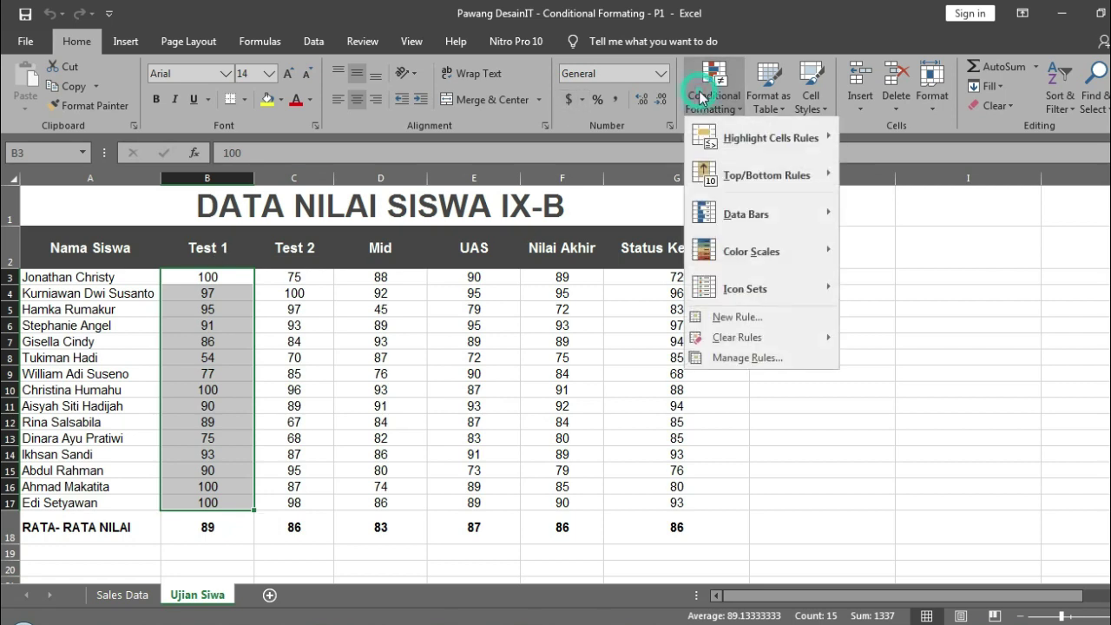
{"action": "left_click", "coordinate": [862, 140]}
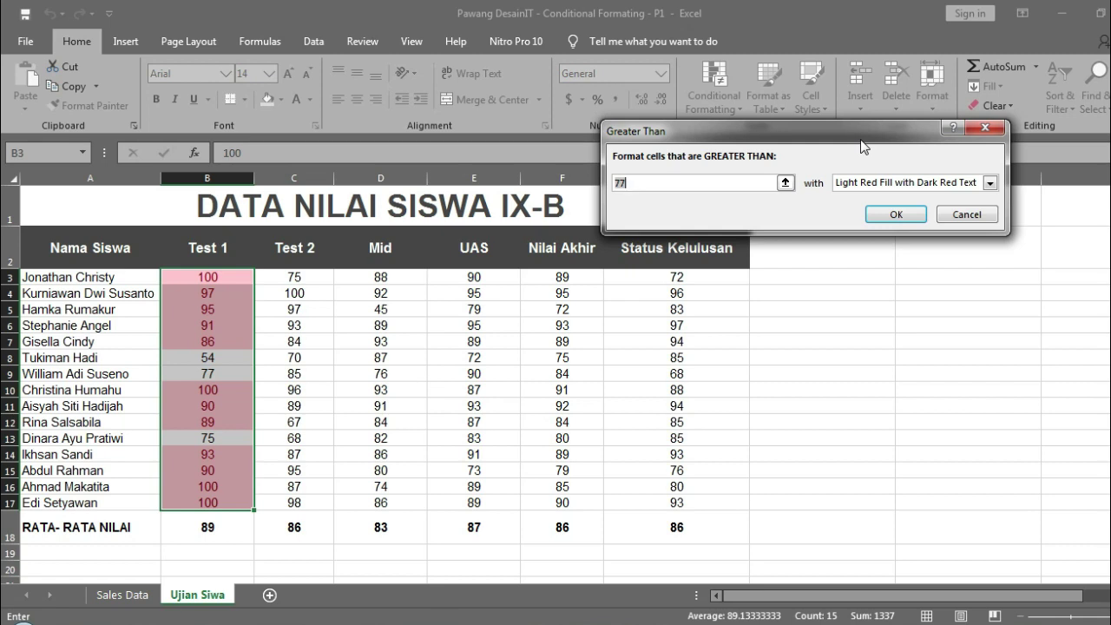
{"action": "type", "text": "80"}
{"action": "left_click", "coordinate": [989, 183]}
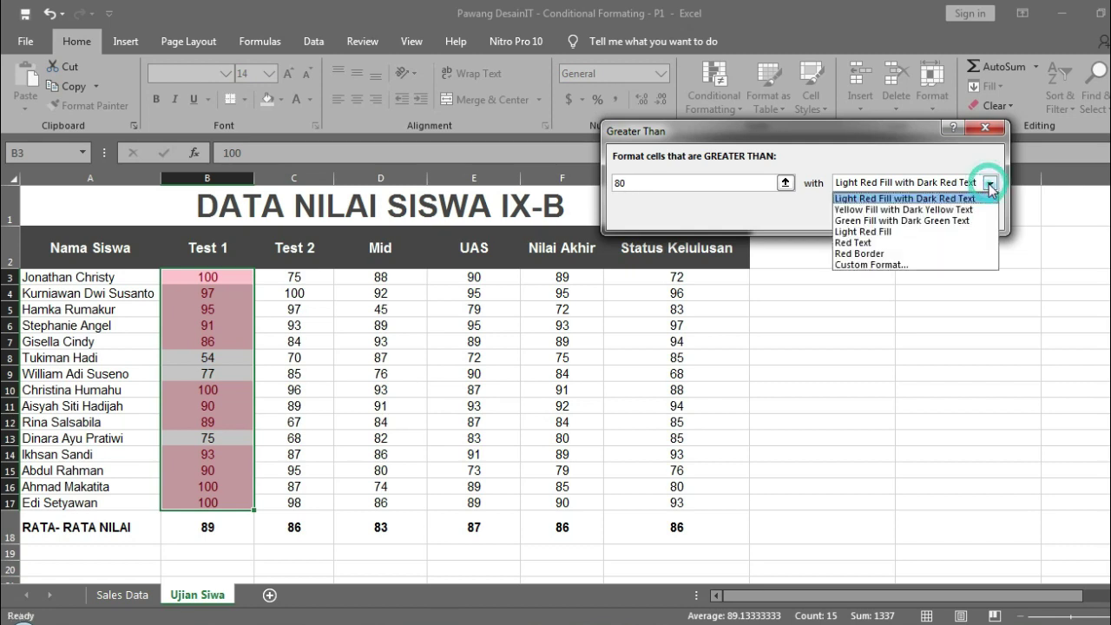
{"action": "left_click", "coordinate": [954, 221]}
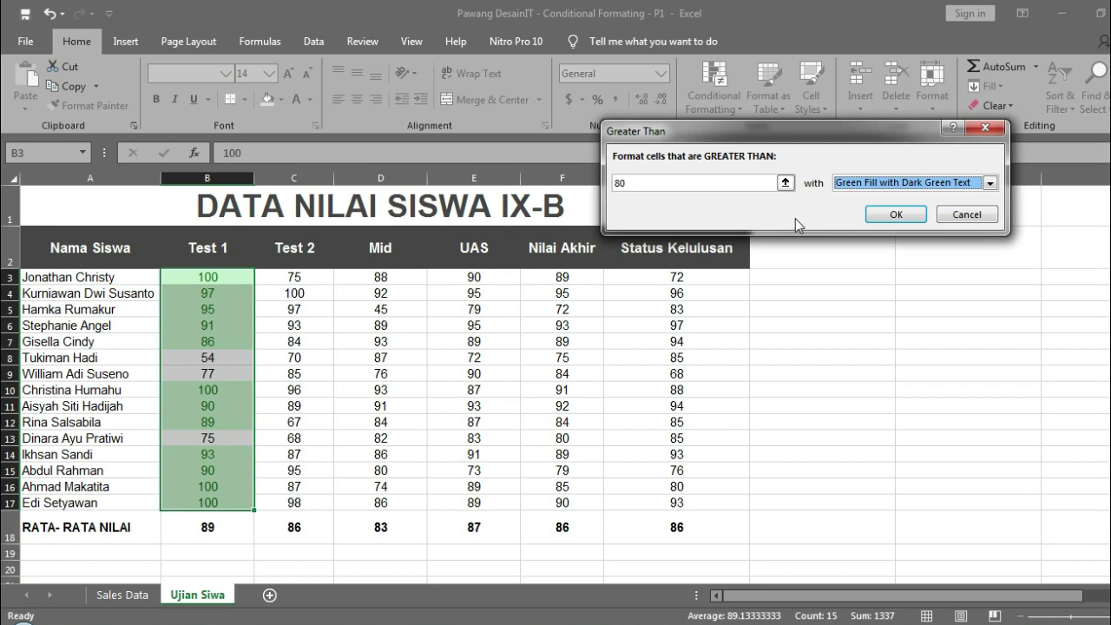
{"action": "left_click", "coordinate": [891, 214]}
{"action": "left_click", "coordinate": [329, 327]}
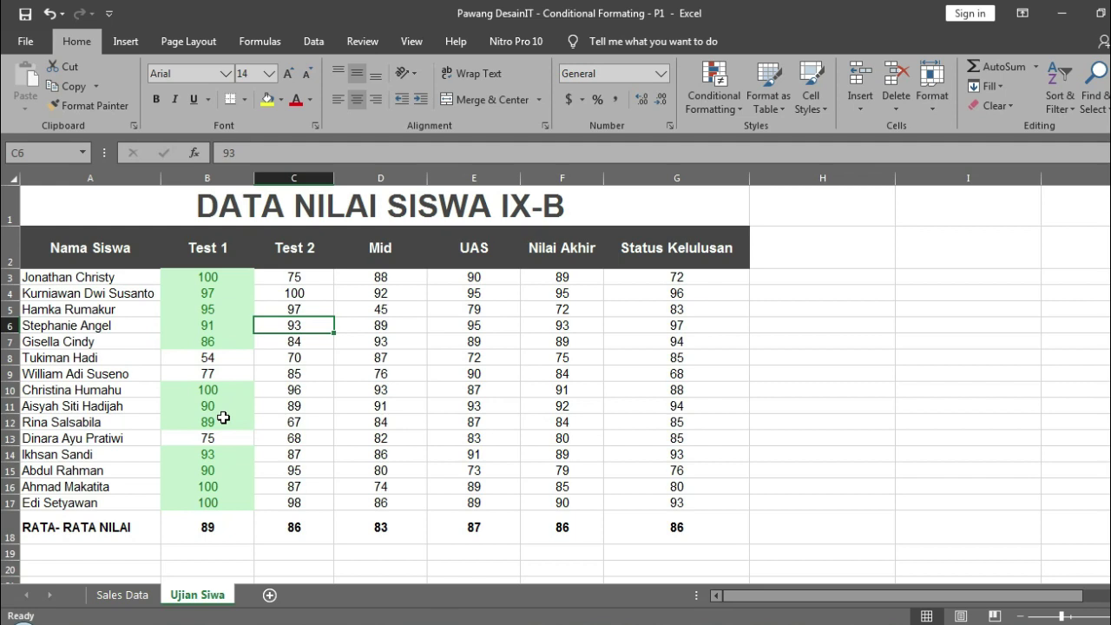
{"action": "key", "text": "ctrl+z"}
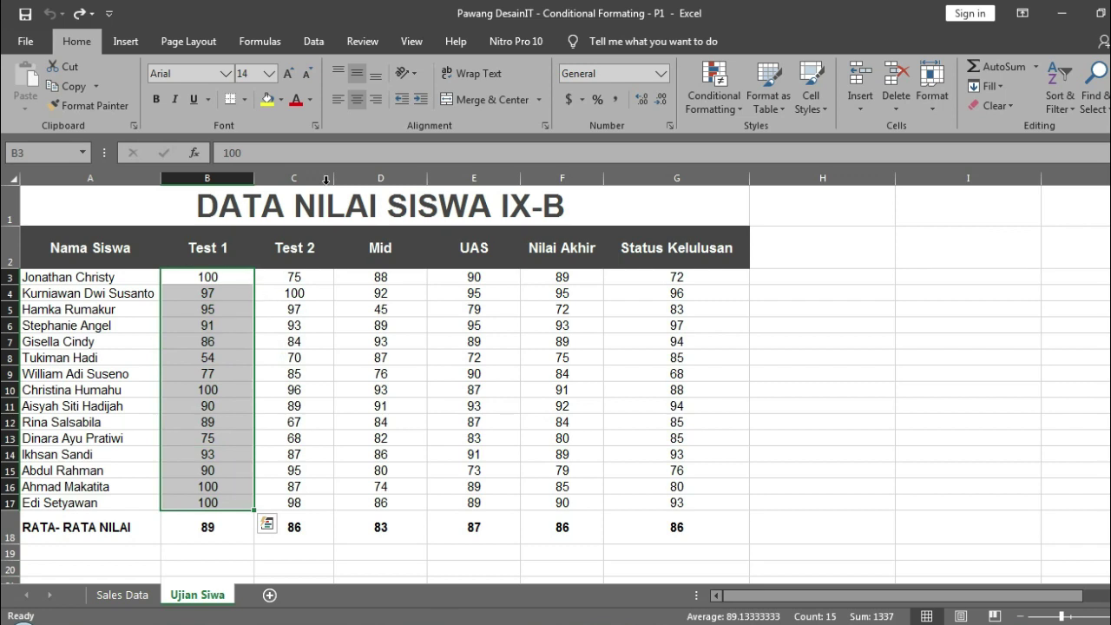
Start a Greater Than highlighting rule for the Test 1 scores with 90 as the threshold.
{"action": "left_click", "coordinate": [725, 107]}
{"action": "mouse_move", "coordinate": [756, 143]}
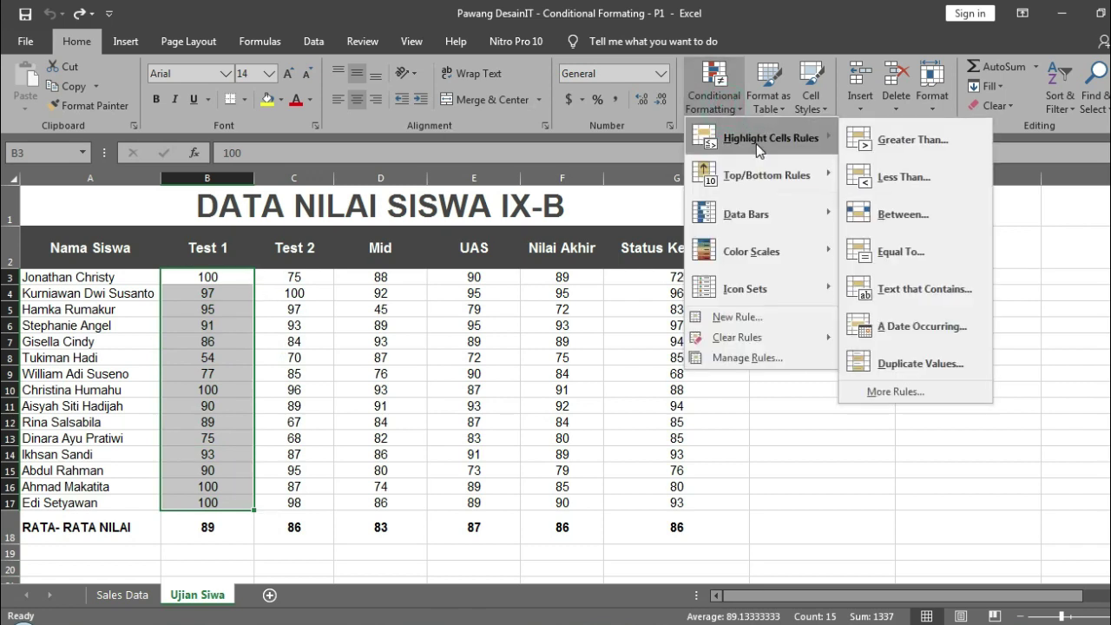
{"action": "left_click", "coordinate": [867, 144]}
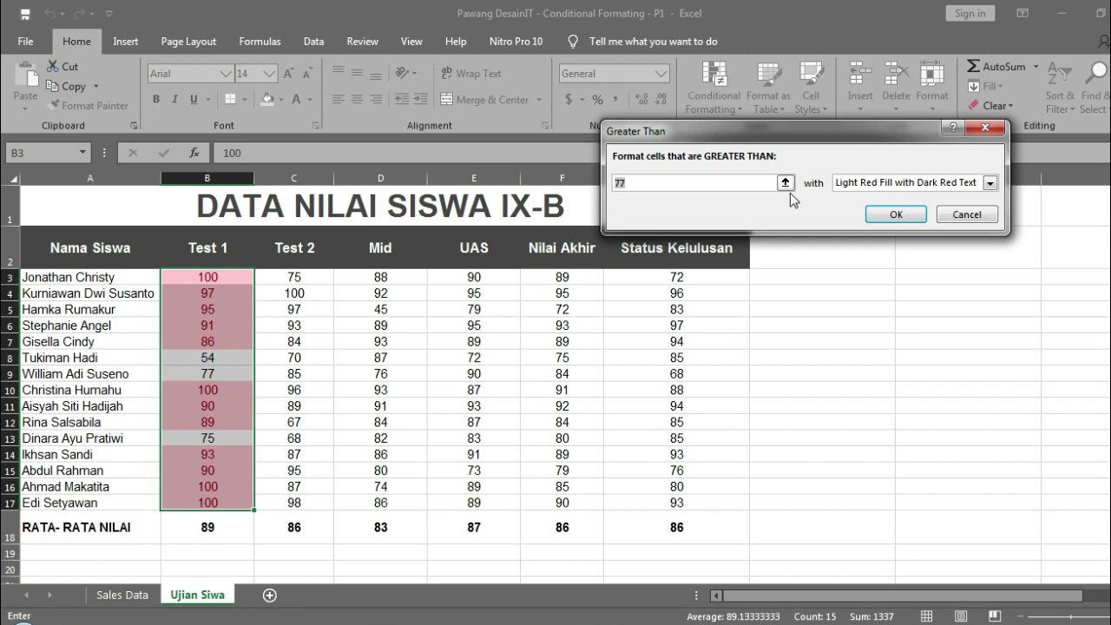
{"action": "type", "text": "90"}
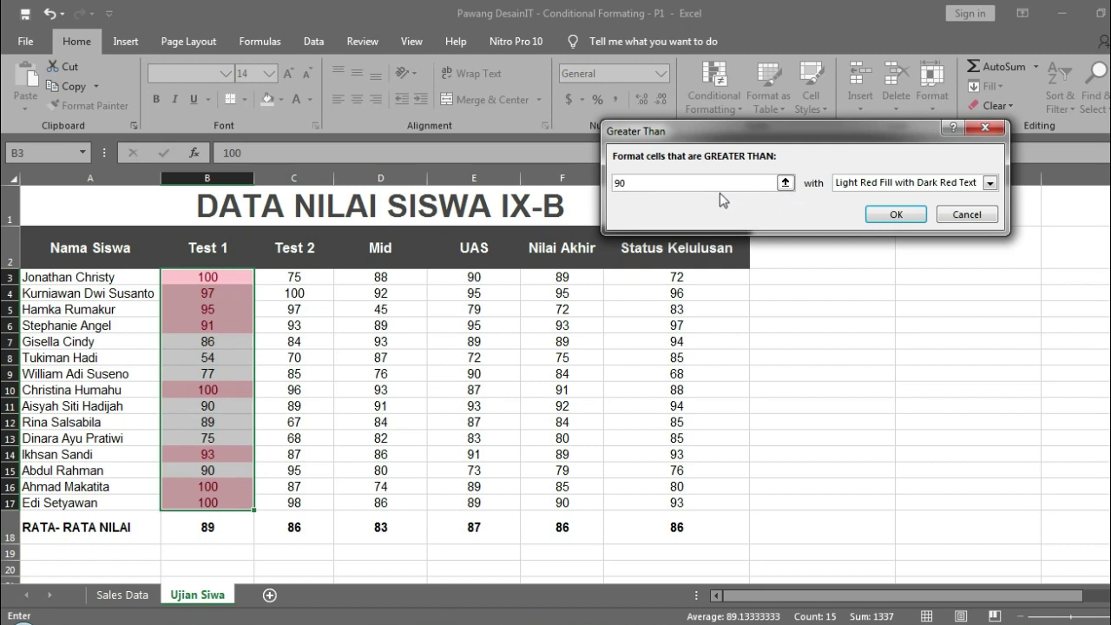
Try using cell reference $B$11 instead of the typed threshold, apply the rule, and undo it.
{"action": "left_click", "coordinate": [785, 183]}
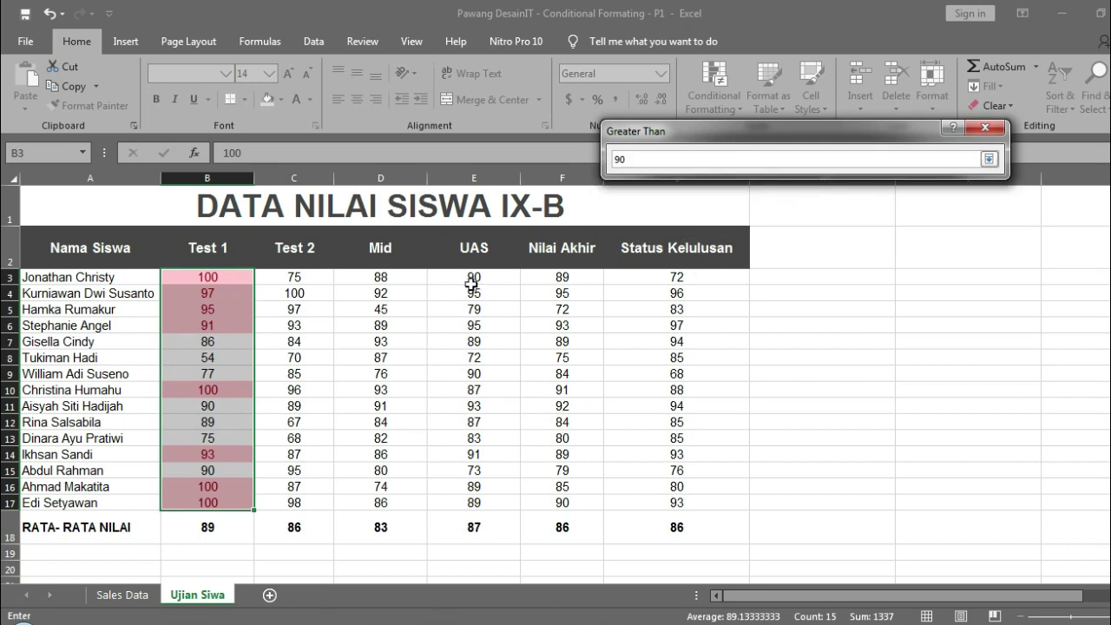
{"action": "left_click", "coordinate": [223, 408]}
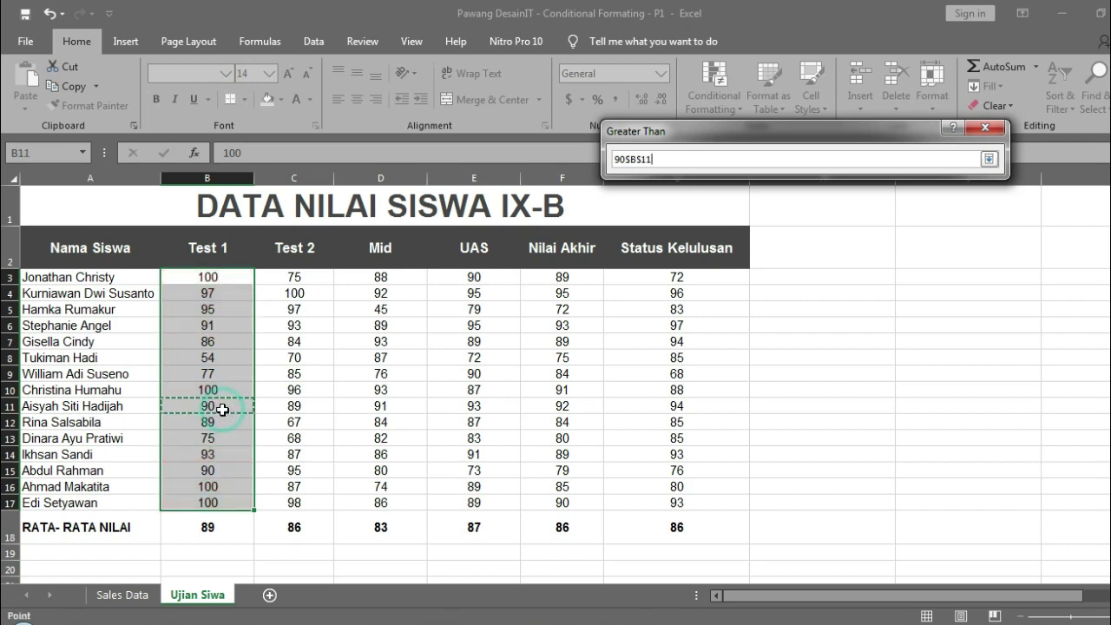
{"action": "left_click", "coordinate": [625, 161]}
{"action": "key", "text": "BackSpace"}
{"action": "key", "text": "BackSpace"}
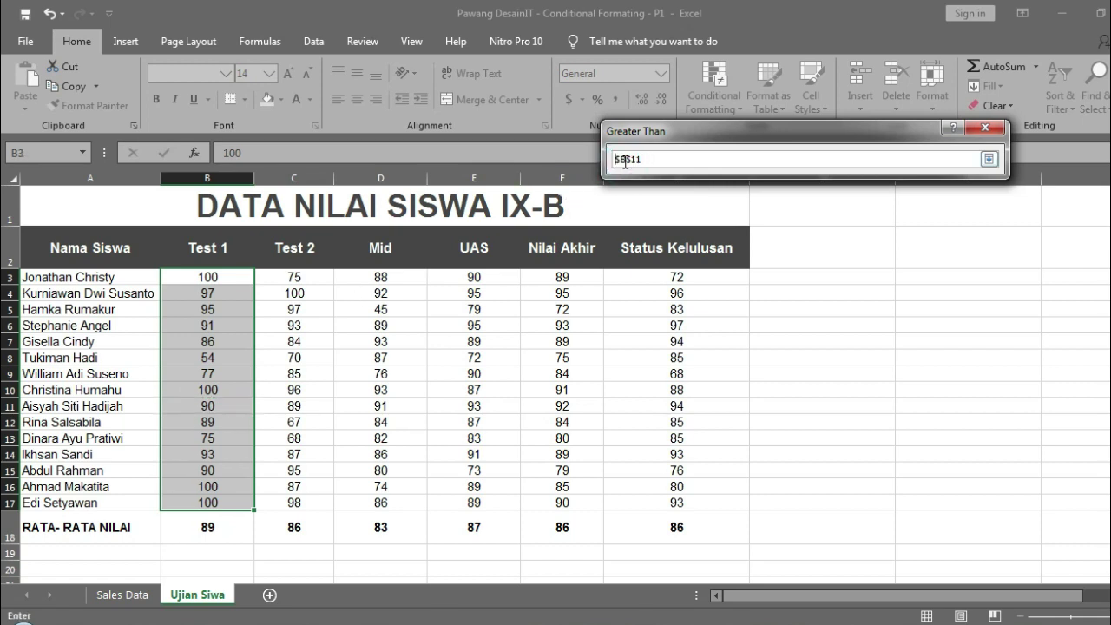
{"action": "key", "text": "Return"}
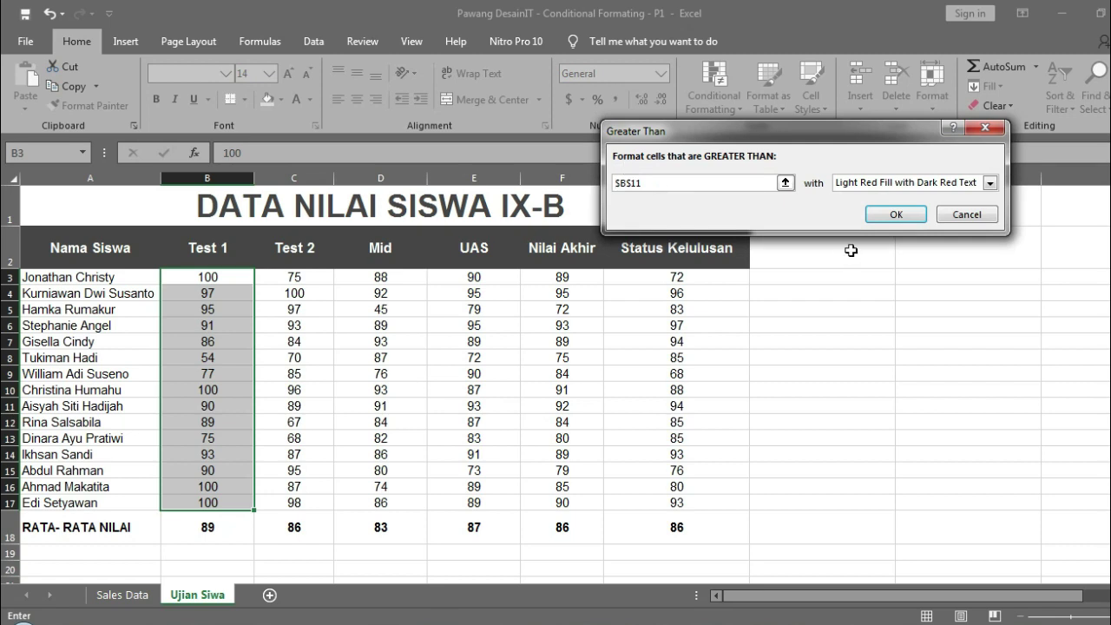
{"action": "left_click", "coordinate": [896, 211]}
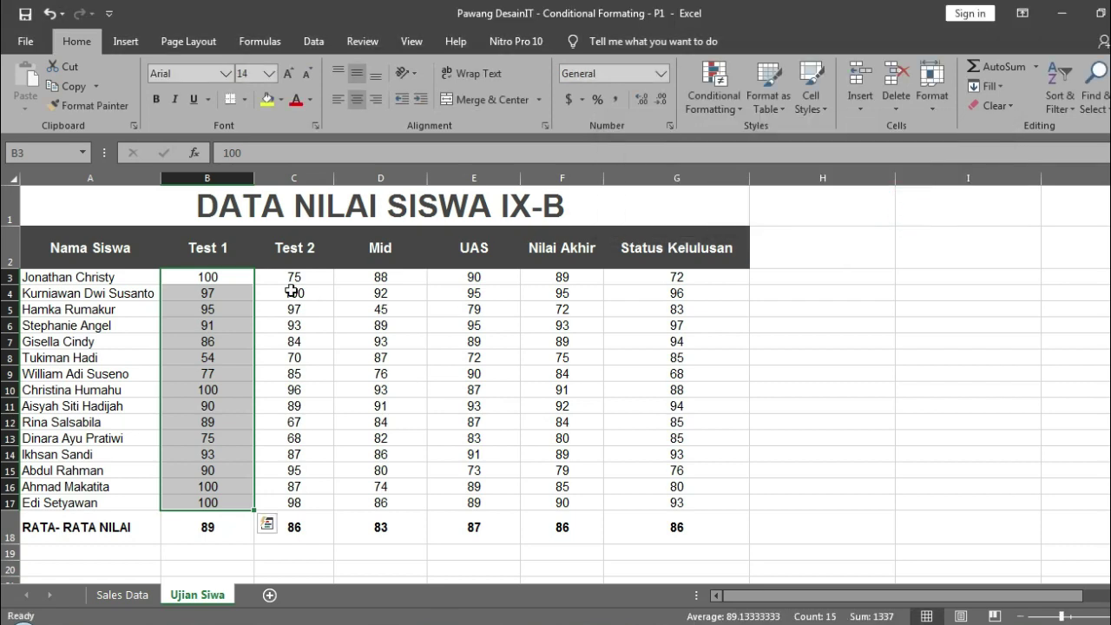
{"action": "key", "text": "ctrl+z"}
Highlight the Test 1 scores greater than the value in cell B5 (=$B$5) with Light Red Fill with Dark Red Text.
{"action": "left_click", "coordinate": [732, 96]}
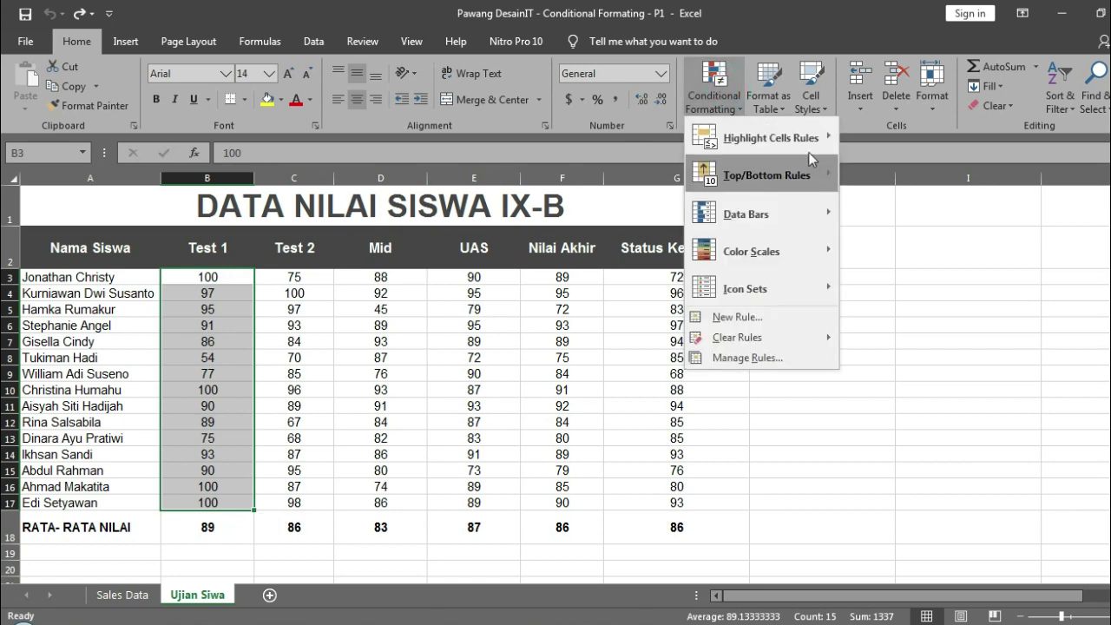
{"action": "mouse_move", "coordinate": [819, 135]}
{"action": "left_click", "coordinate": [868, 140]}
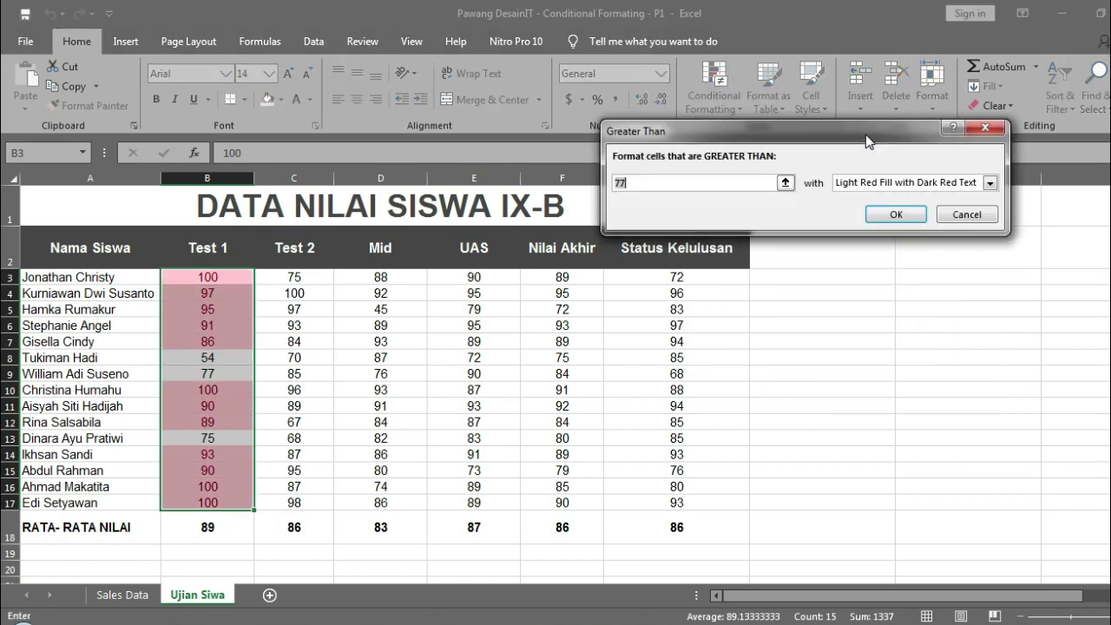
{"action": "left_click", "coordinate": [785, 183]}
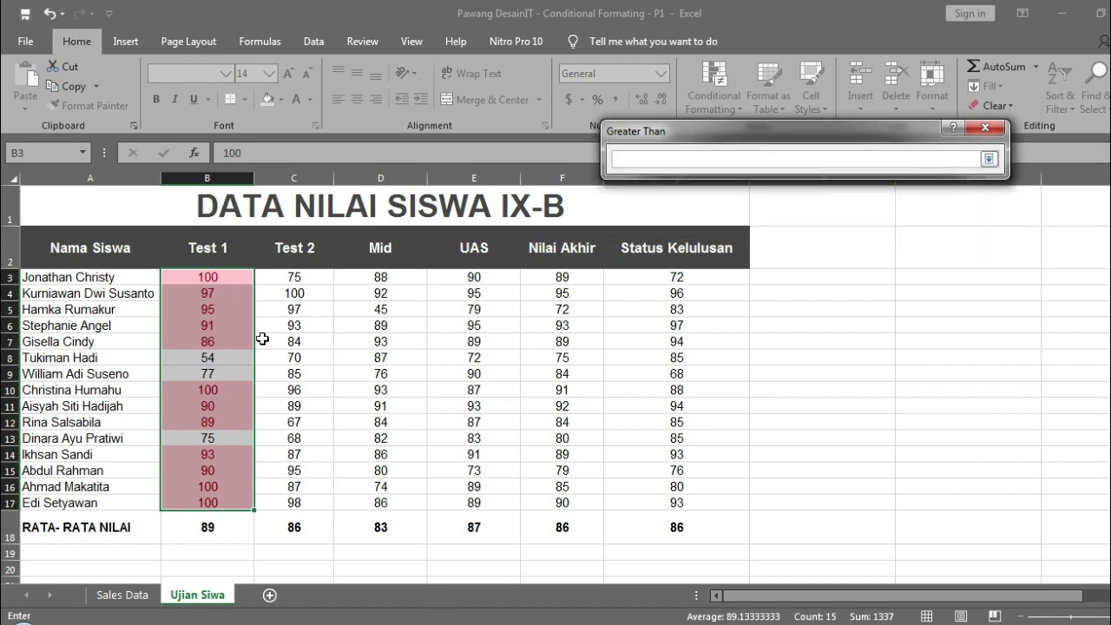
{"action": "left_click", "coordinate": [217, 358]}
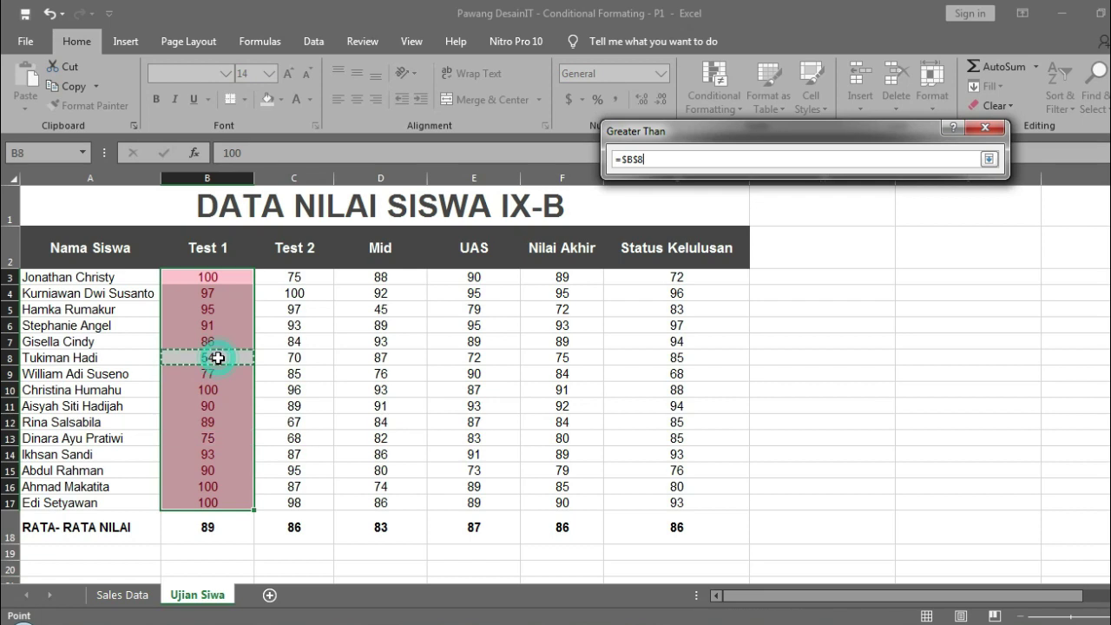
{"action": "left_click", "coordinate": [218, 310]}
{"action": "left_click", "coordinate": [219, 310]}
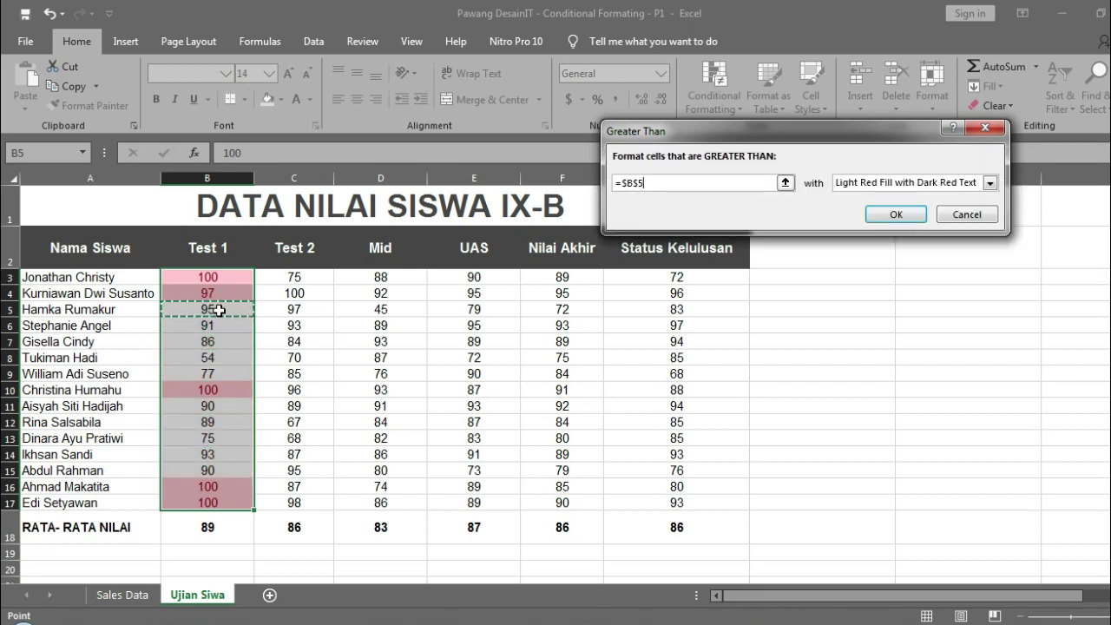
{"action": "left_click", "coordinate": [895, 217]}
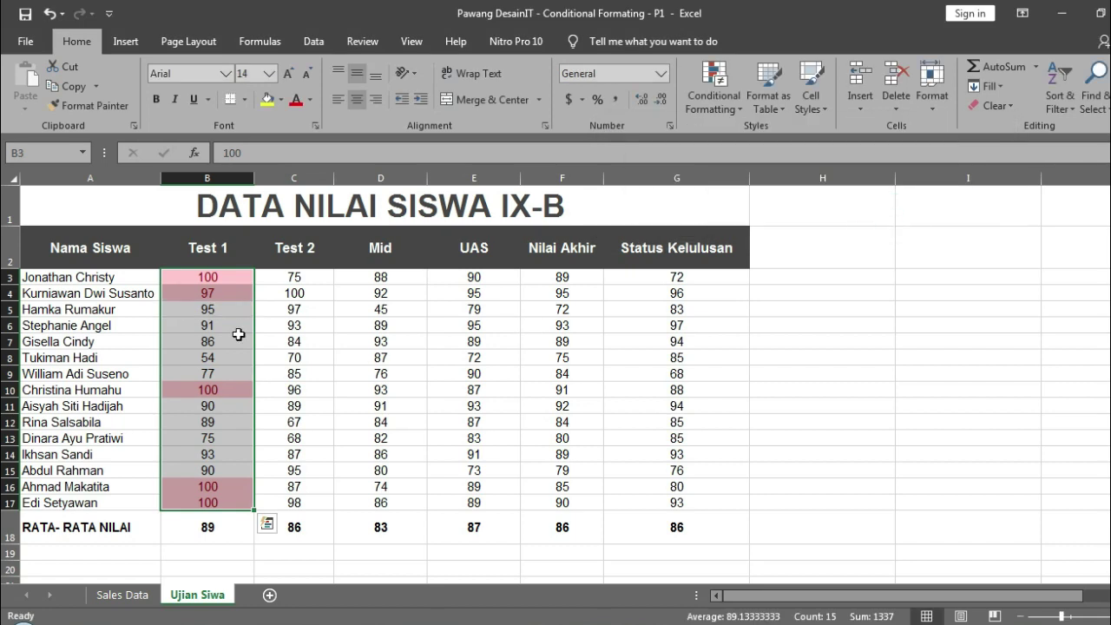
{"action": "left_click", "coordinate": [235, 341]}
{"action": "left_click", "coordinate": [227, 311]}
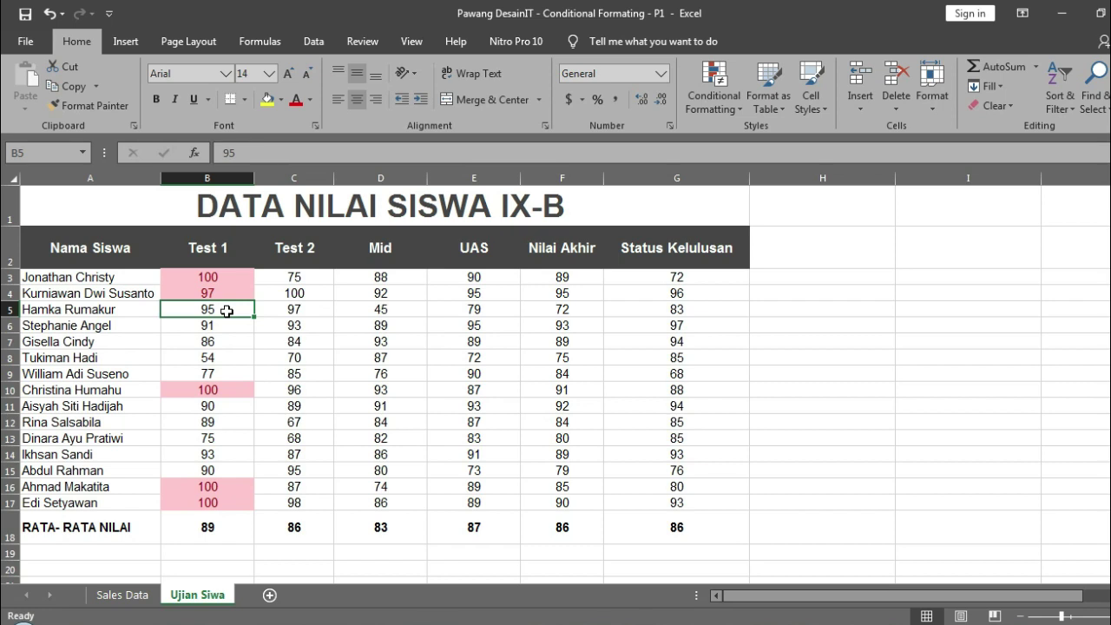
Start a Less Than highlighting rule for the Test 2 scores in C3:C17 with 80 as the threshold.
{"action": "left_click", "coordinate": [320, 247]}
{"action": "key", "text": "Down"}
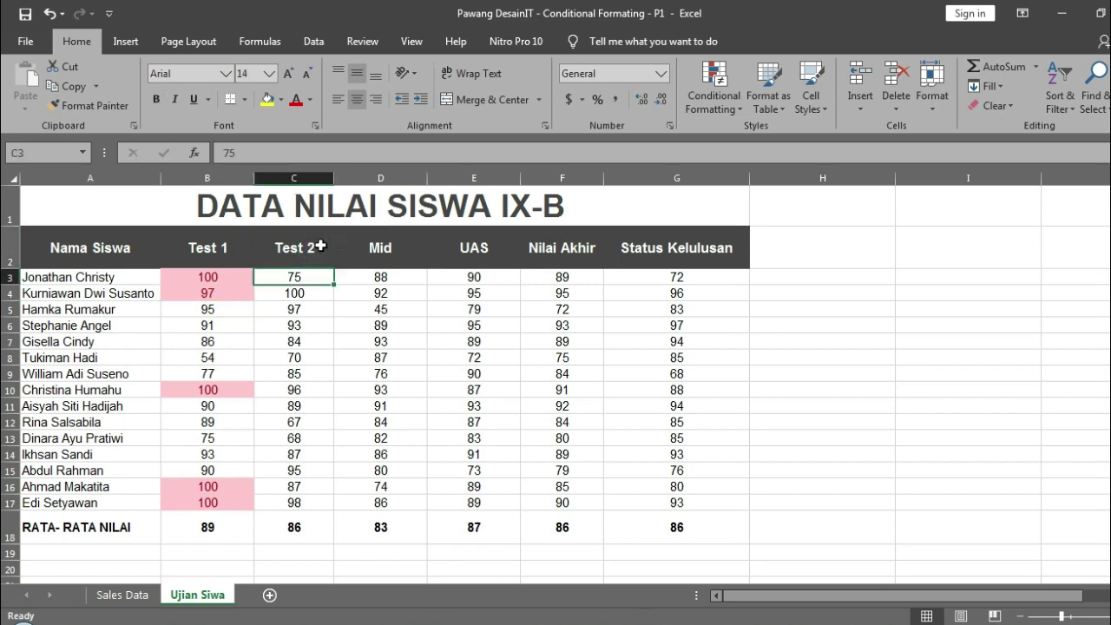
{"action": "key", "text": "ctrl+shift+Down"}
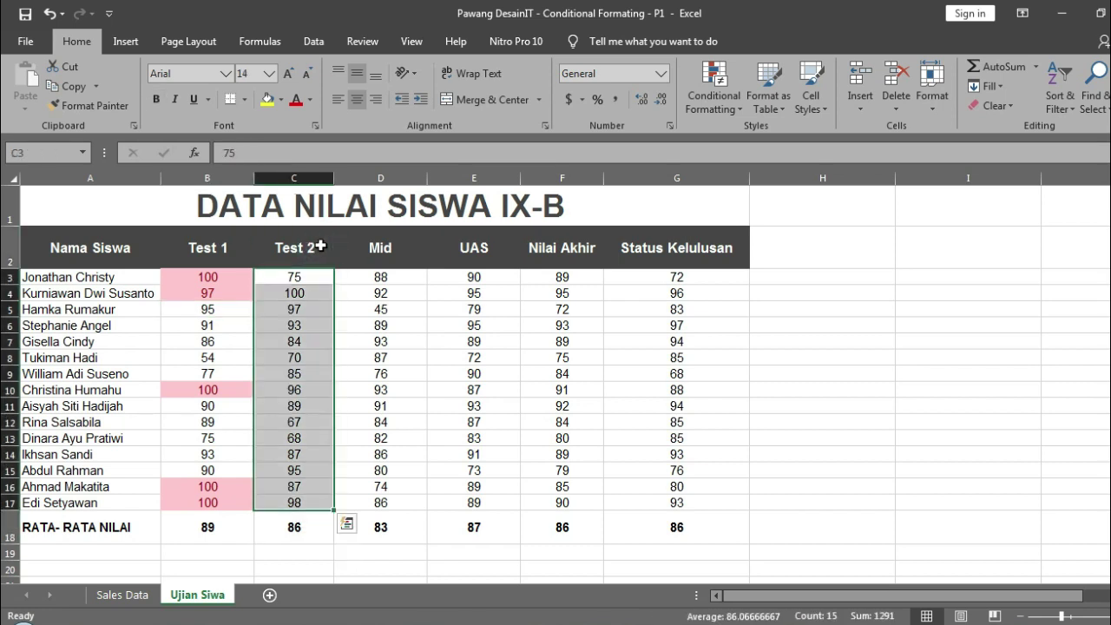
{"action": "left_click", "coordinate": [705, 108]}
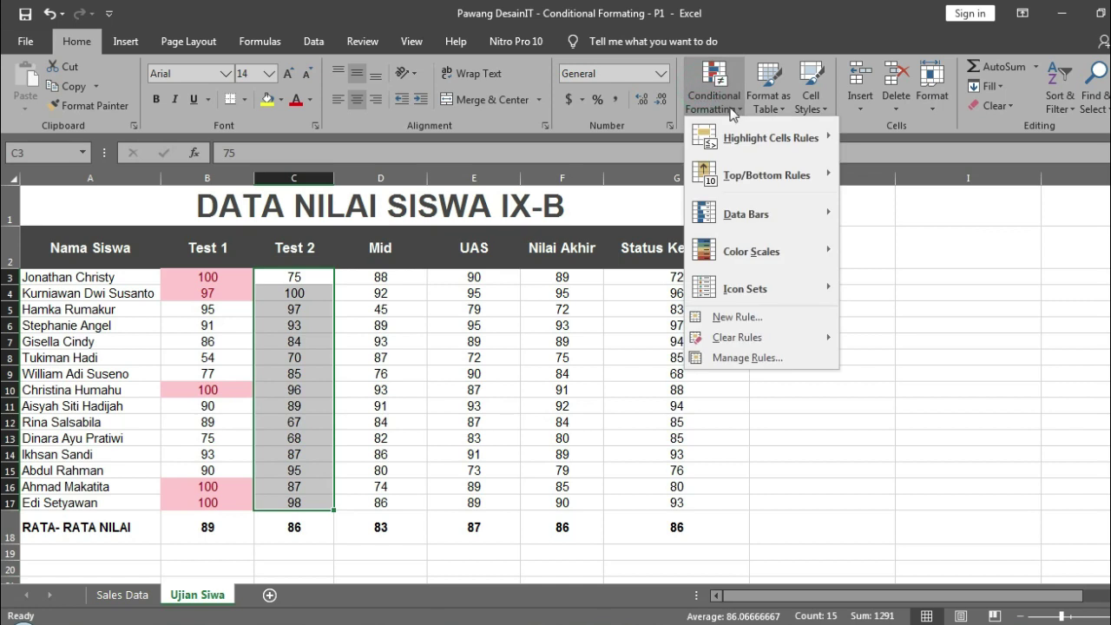
{"action": "mouse_move", "coordinate": [759, 131]}
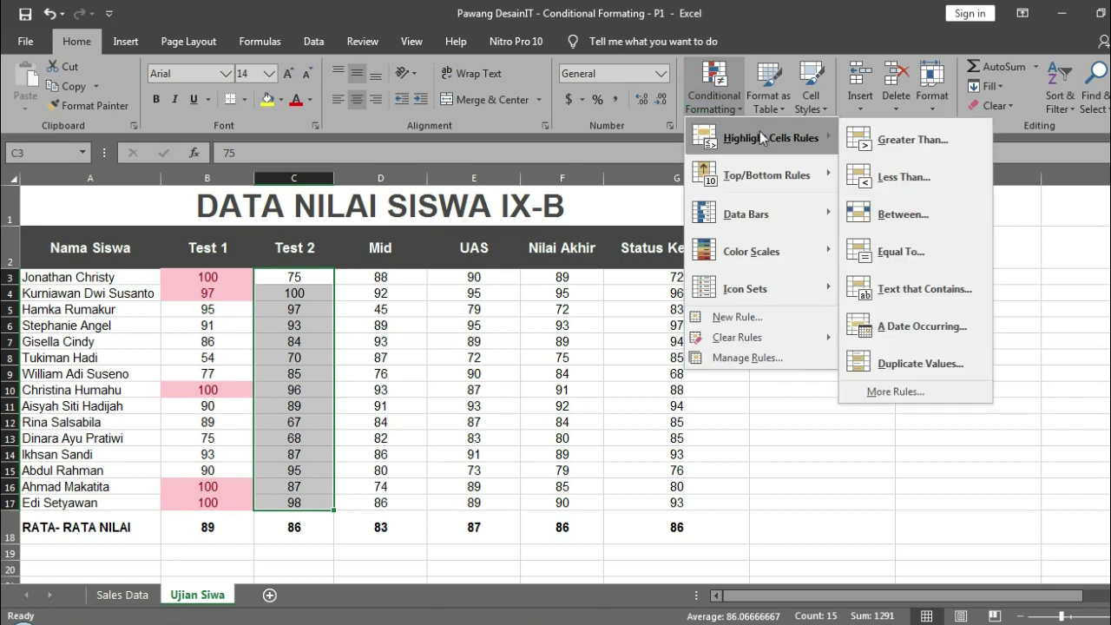
{"action": "left_click", "coordinate": [892, 171]}
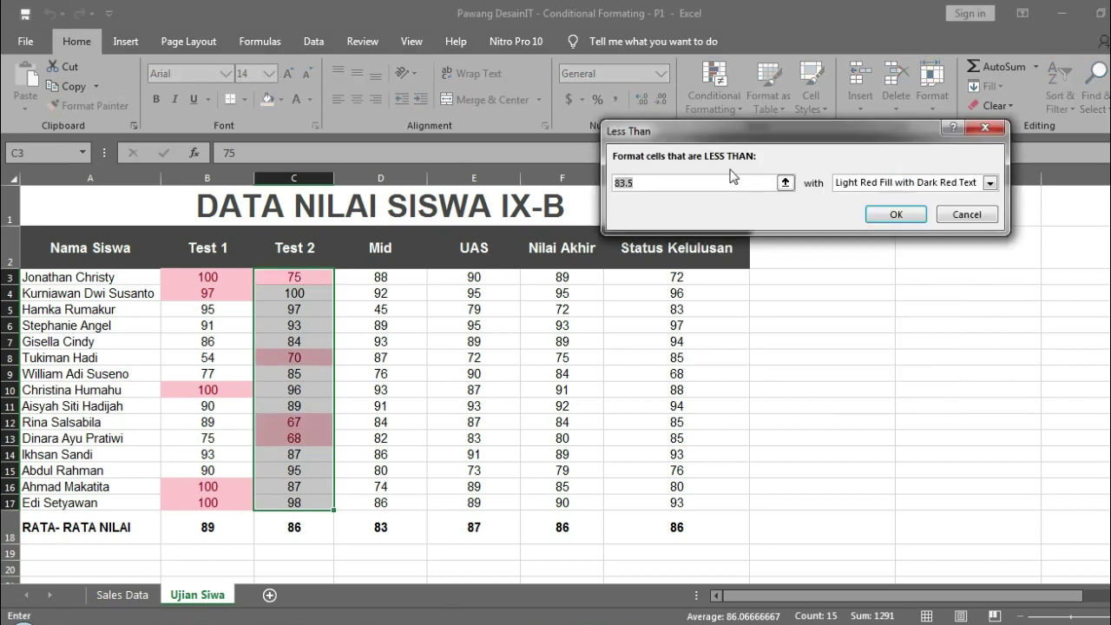
{"action": "type", "text": "80"}
Try Red Text for the Test 2 rule, switch to Yellow Fill with Dark Yellow Text, and apply it.
{"action": "left_click", "coordinate": [989, 183]}
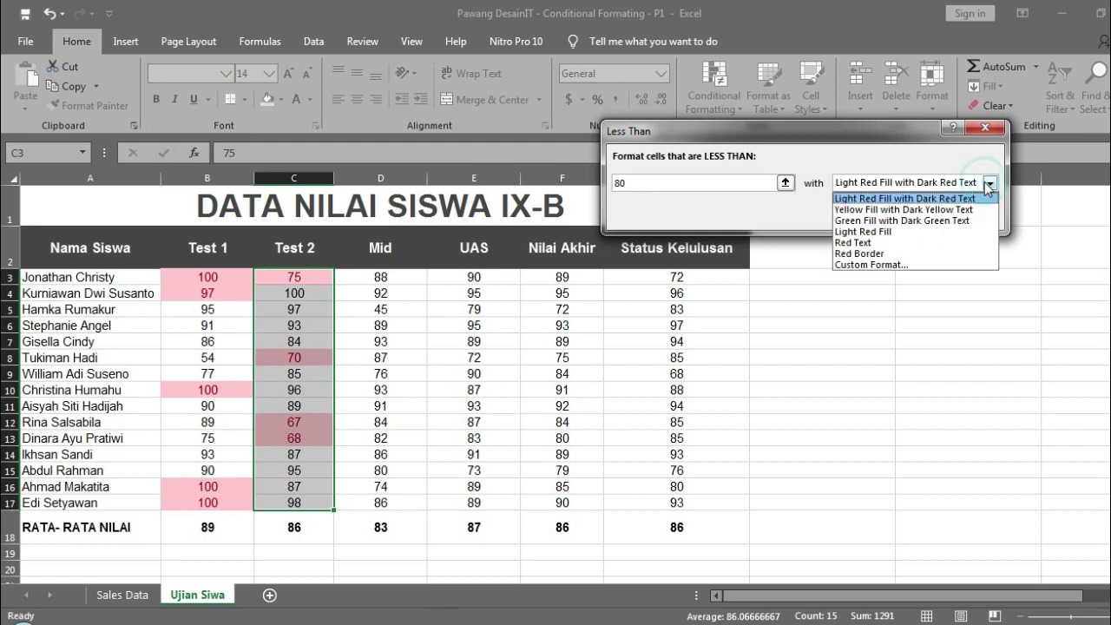
{"action": "left_click", "coordinate": [943, 243]}
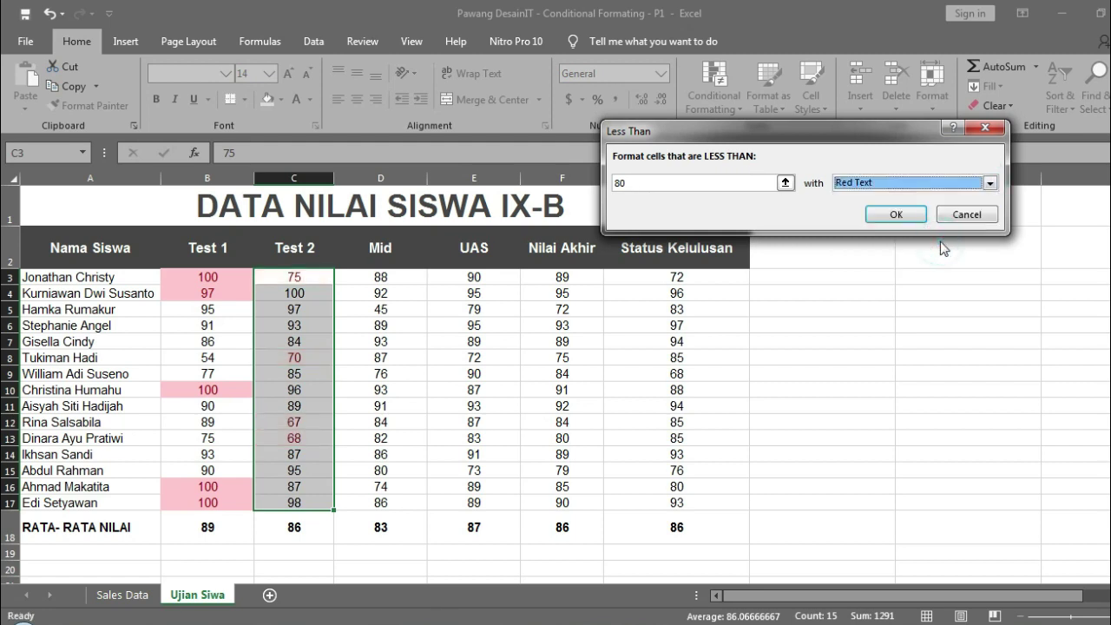
{"action": "left_click", "coordinate": [990, 183]}
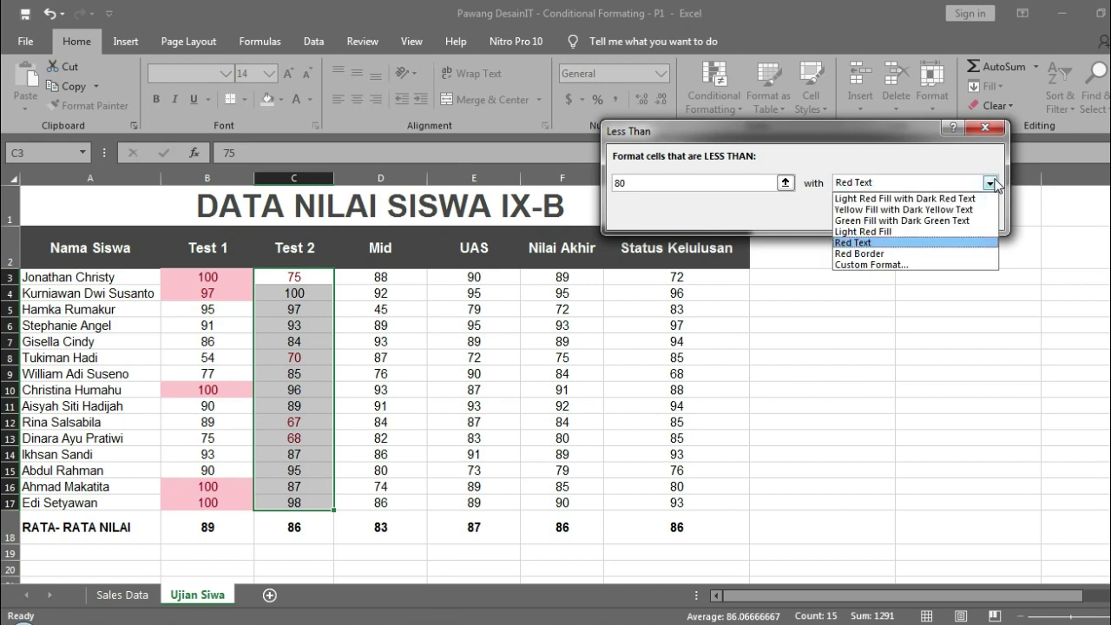
{"action": "left_click", "coordinate": [953, 212]}
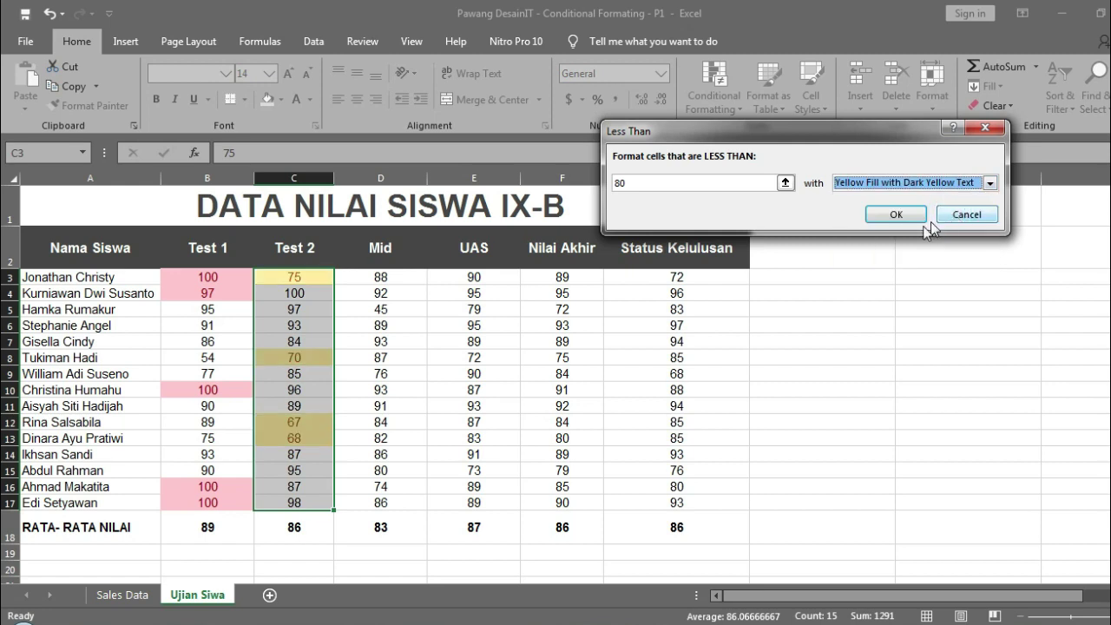
{"action": "left_click", "coordinate": [894, 217]}
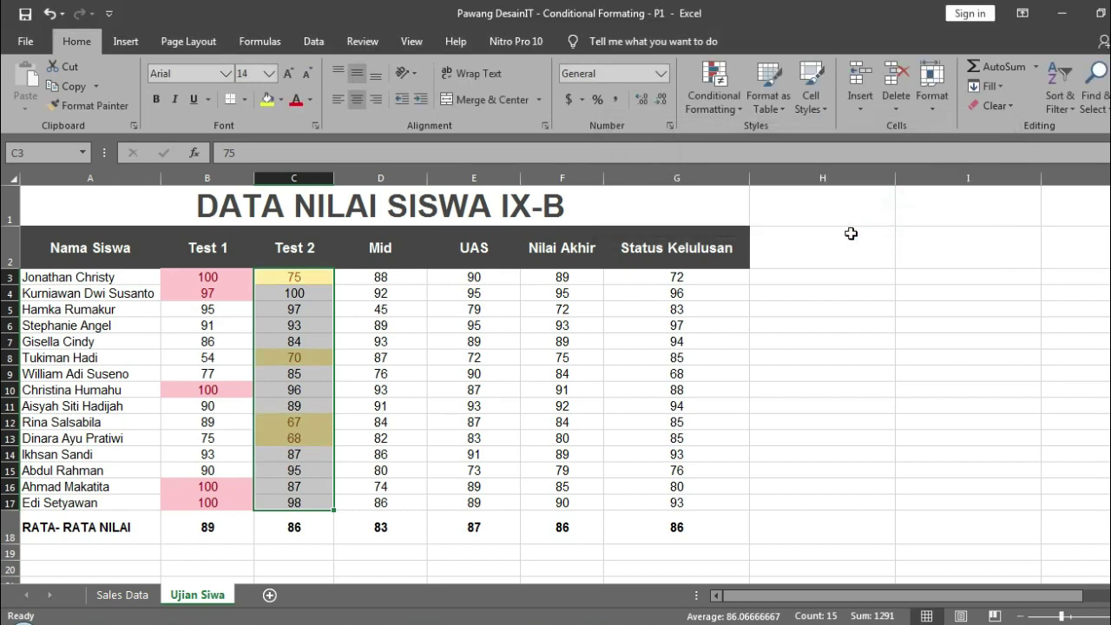
Select the Mid scores in D3:D17 and start a Between highlighting rule for them.
{"action": "key", "text": "Down"}
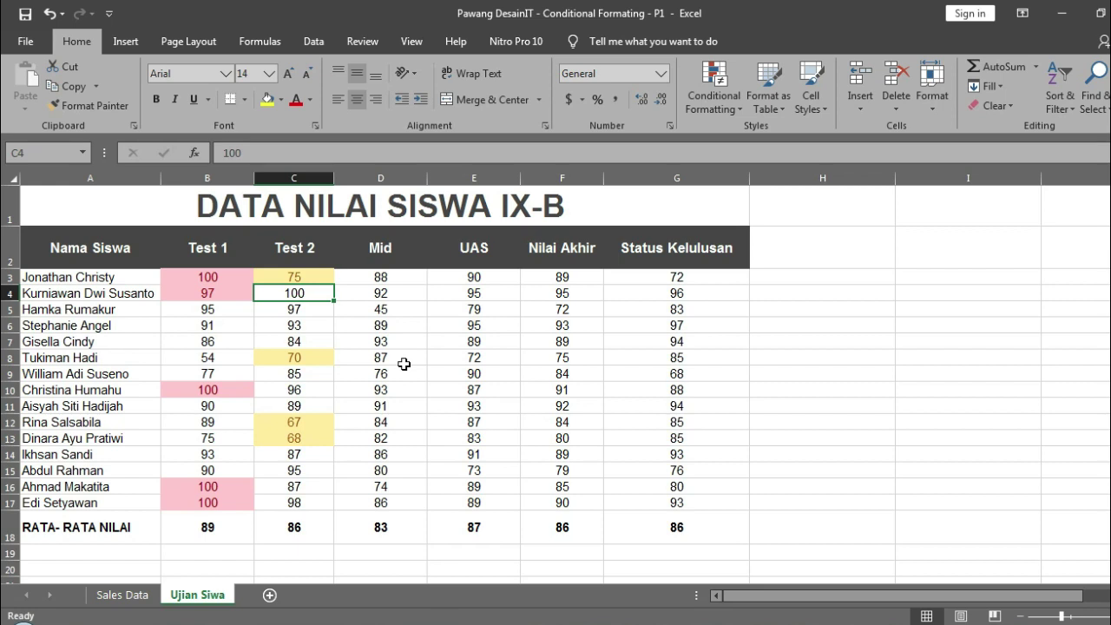
{"action": "key", "text": "Up"}
{"action": "key", "text": "Right"}
{"action": "key", "text": "shift+Down"}
{"action": "key", "text": "shift+Down"}
{"action": "key", "text": "shift+Down"}
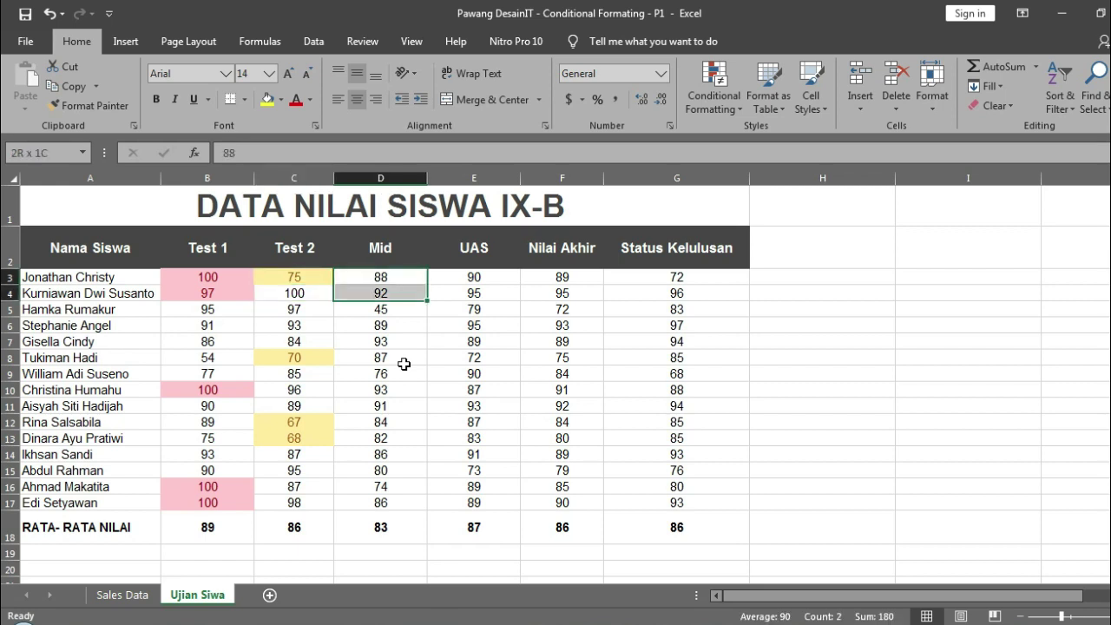
{"action": "key", "text": "shift+Down"}
{"action": "key", "text": "shift+Down"}
{"action": "key", "text": "shift+Down"}
{"action": "key", "text": "shift+Down"}
{"action": "key", "text": "shift+Down"}
{"action": "key", "text": "shift+Down"}
{"action": "key", "text": "shift+Down"}
{"action": "key", "text": "shift+Down"}
{"action": "key", "text": "shift+Down"}
{"action": "key", "text": "shift+Down"}
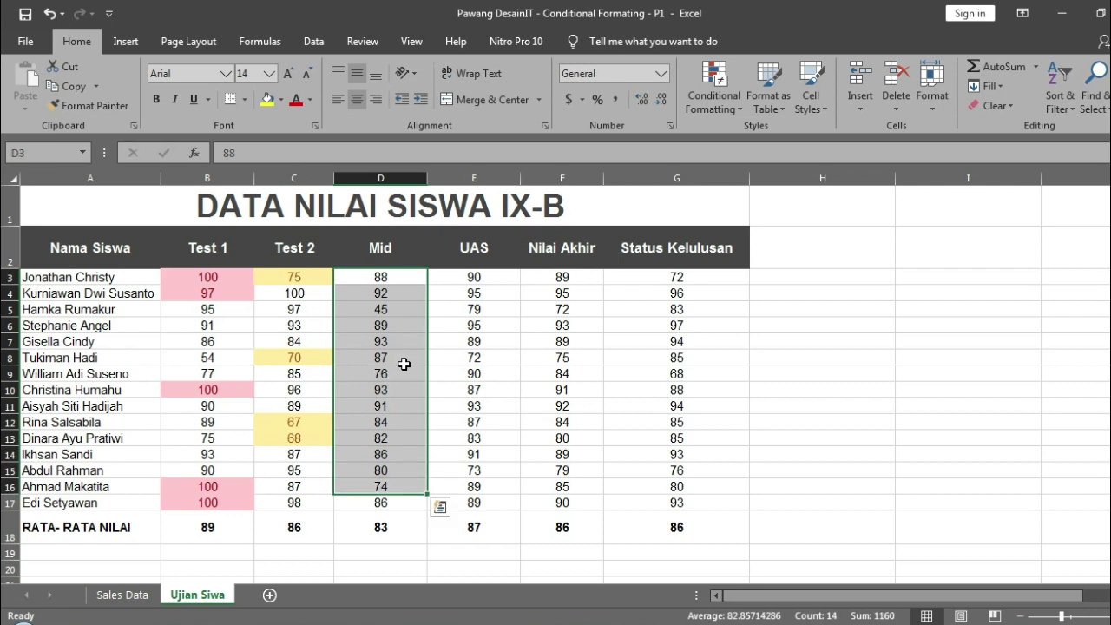
{"action": "key", "text": "shift+Down"}
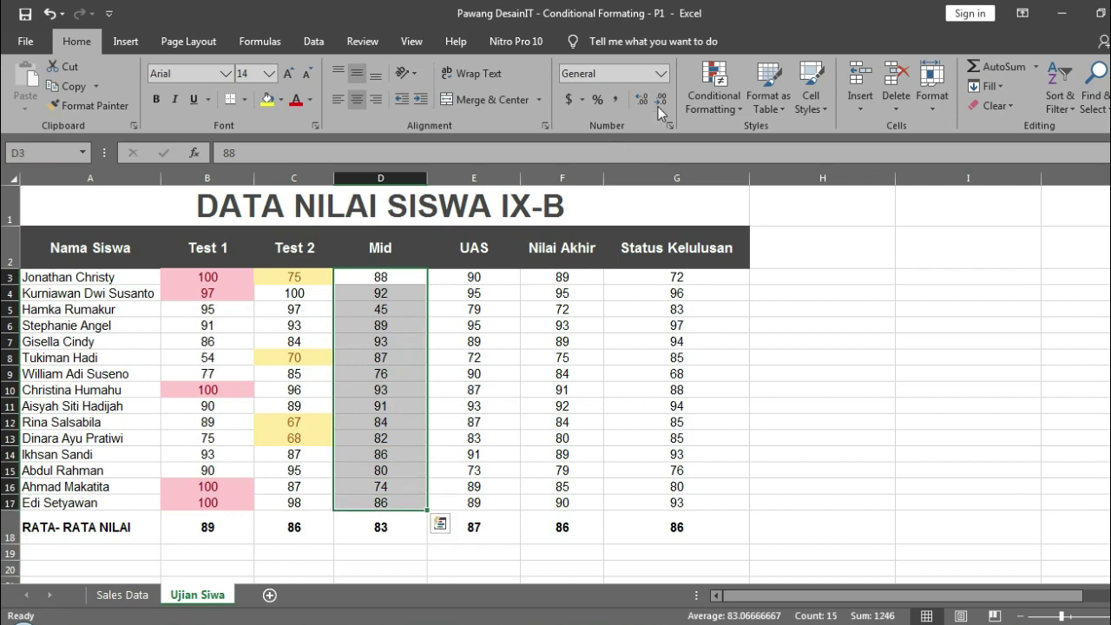
{"action": "left_click", "coordinate": [718, 83]}
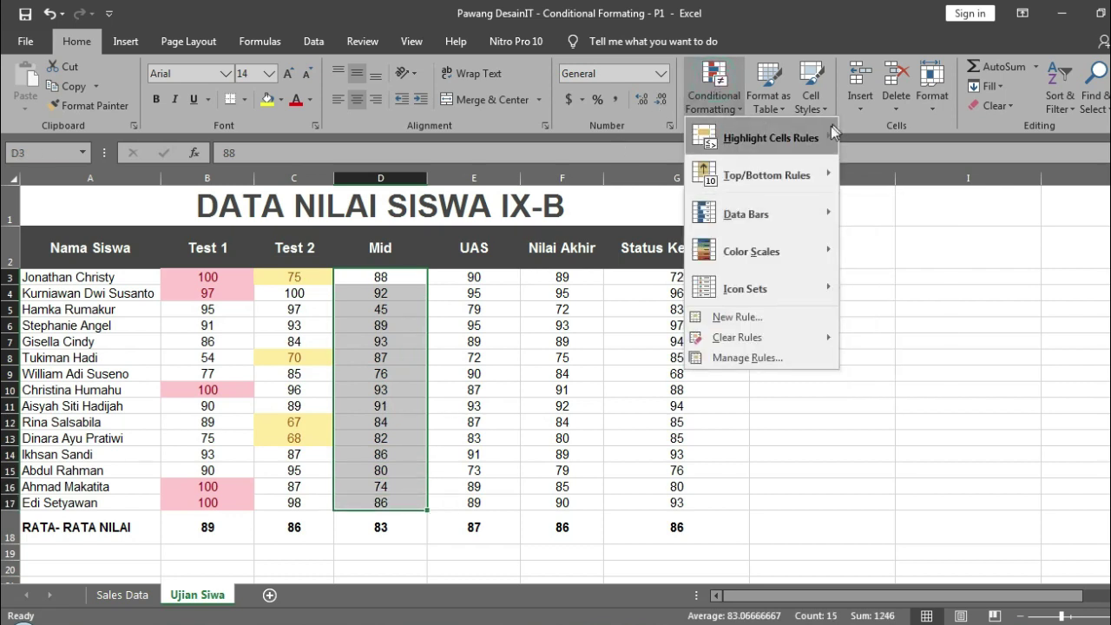
{"action": "mouse_move", "coordinate": [835, 136]}
{"action": "left_click", "coordinate": [886, 217]}
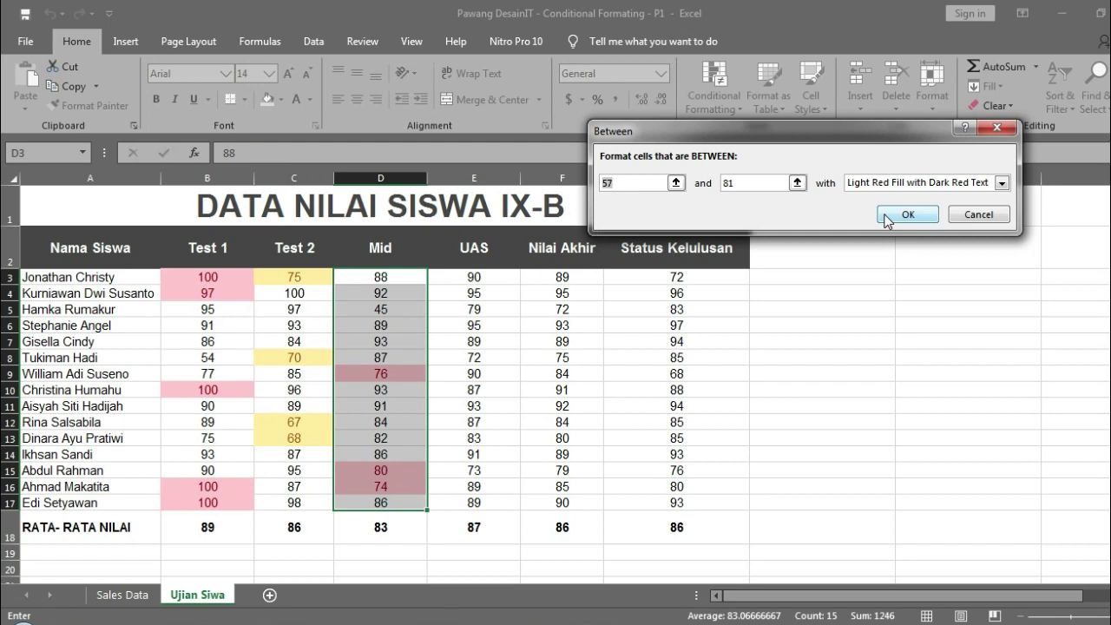
Set the Between rule's limits to 60 and 85 with Green Fill with Dark Green Text, and apply it to the Mid scores.
{"action": "key", "text": "BackSpace"}
{"action": "key", "text": "BackSpace"}
{"action": "type", "text": "60"}
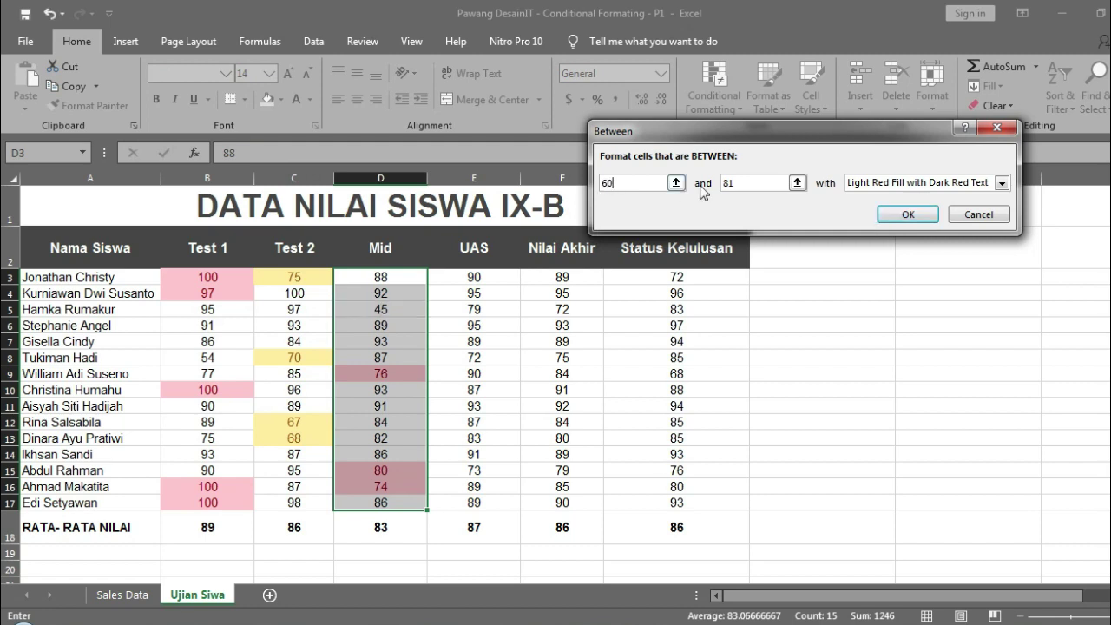
{"action": "left_click_drag", "start_coordinate": [740, 183], "coordinate": [722, 184]}
{"action": "type", "text": "85"}
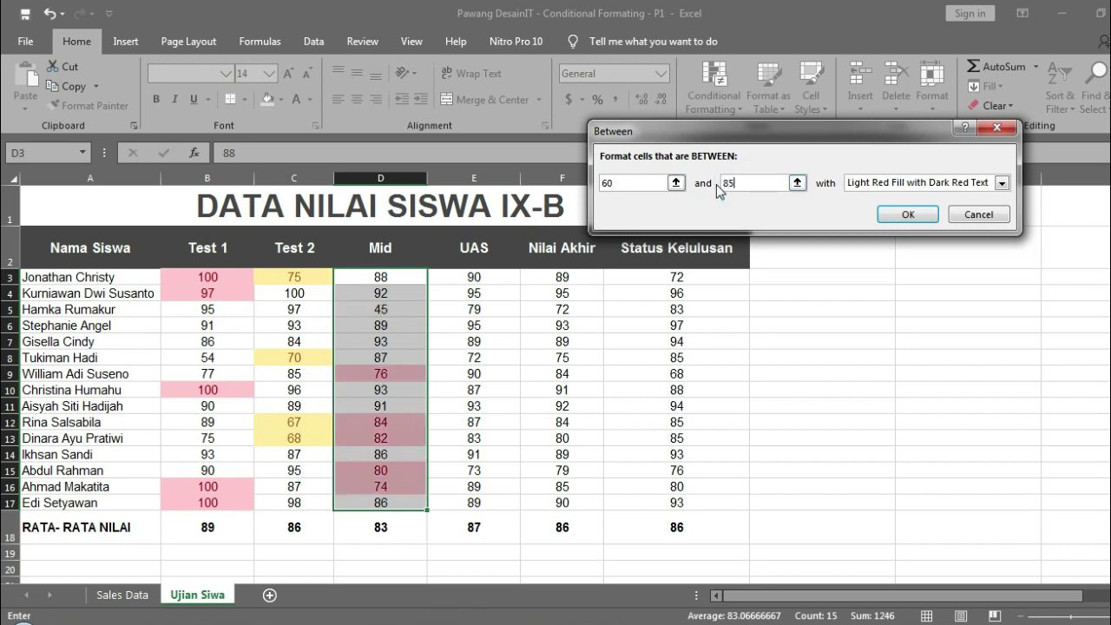
{"action": "left_click", "coordinate": [1002, 183]}
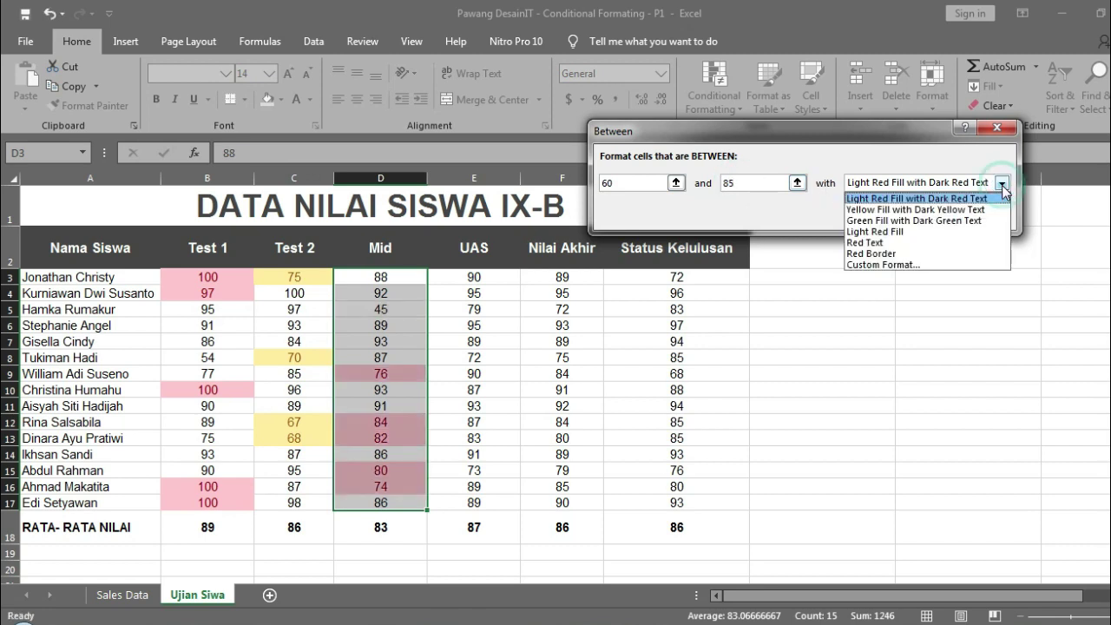
{"action": "left_click", "coordinate": [964, 221]}
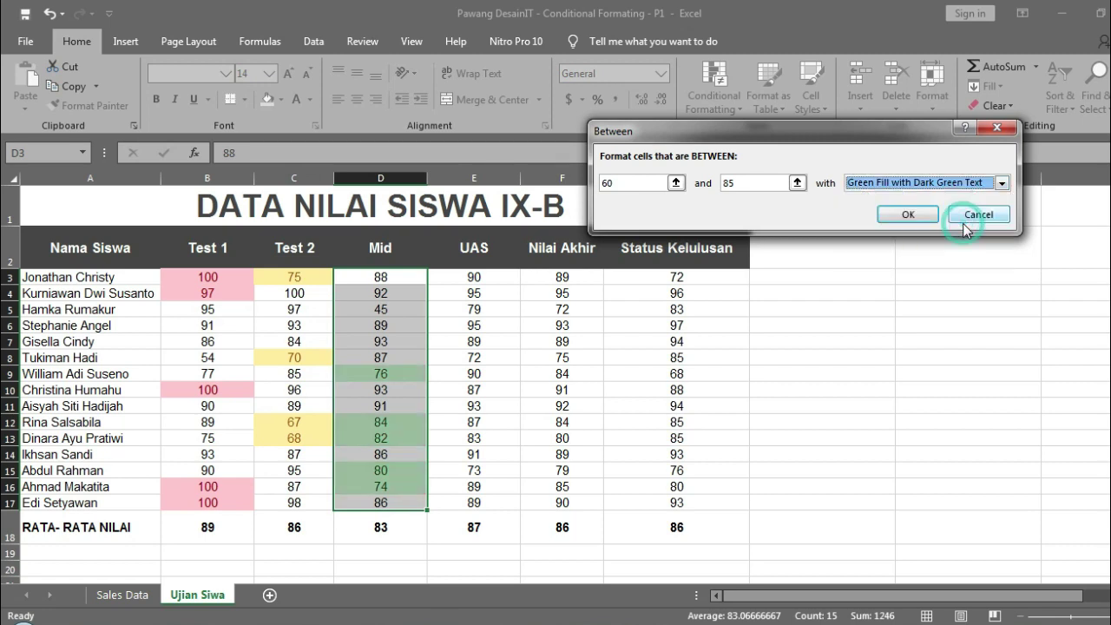
{"action": "left_click", "coordinate": [908, 215]}
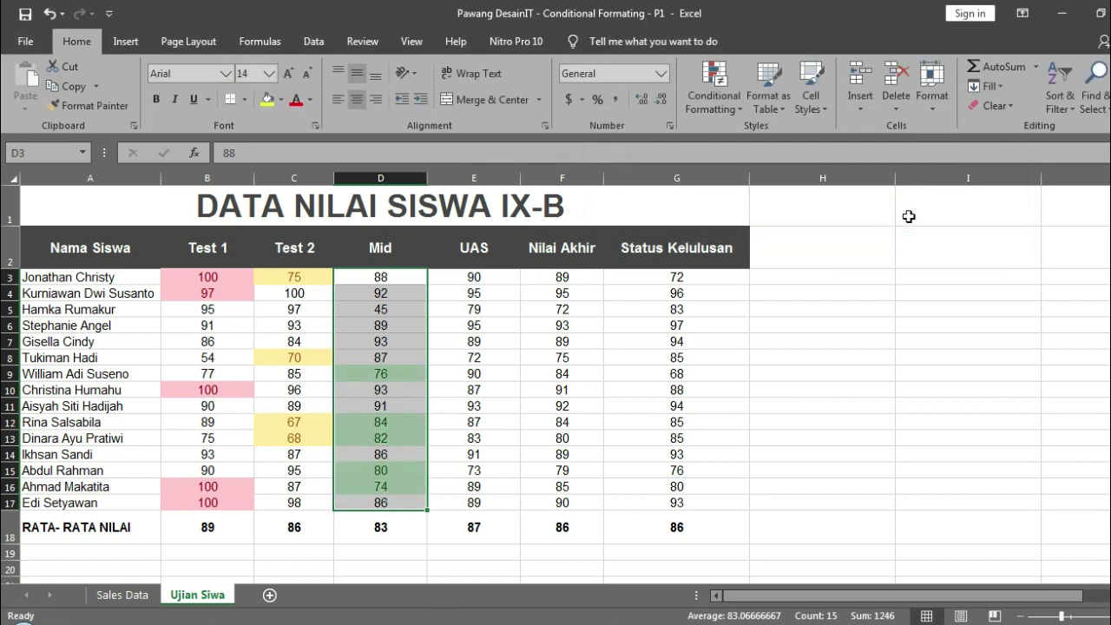
Start another Between rule for the Mid scores, keeping the limits 57 and 81, with Green Fill with Dark Green Text.
{"action": "left_click", "coordinate": [714, 95]}
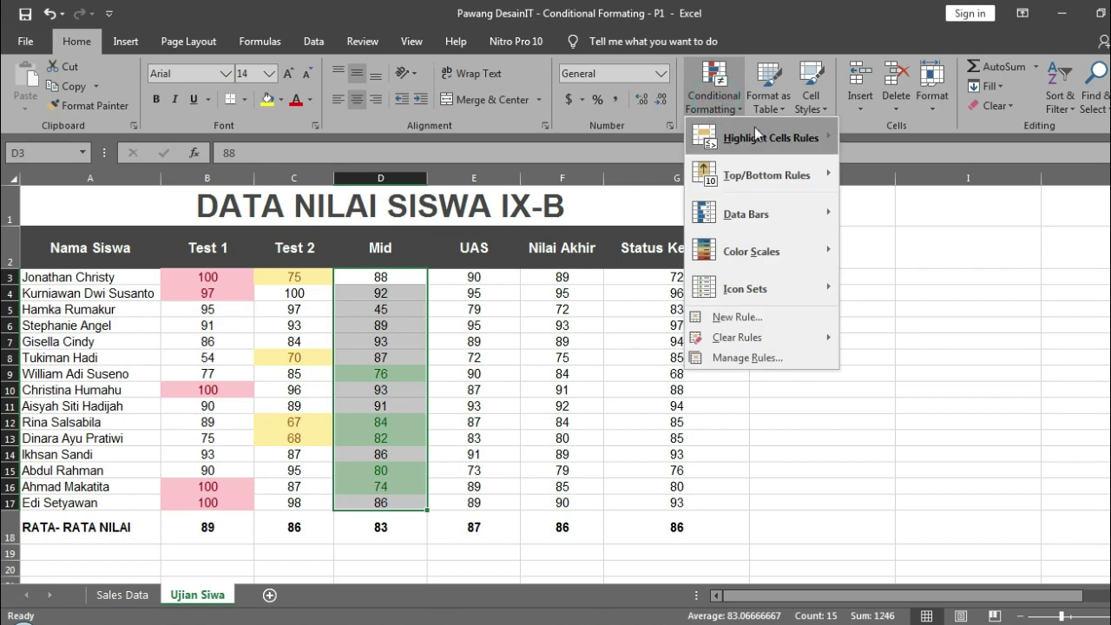
{"action": "mouse_move", "coordinate": [775, 150]}
{"action": "left_click", "coordinate": [889, 216]}
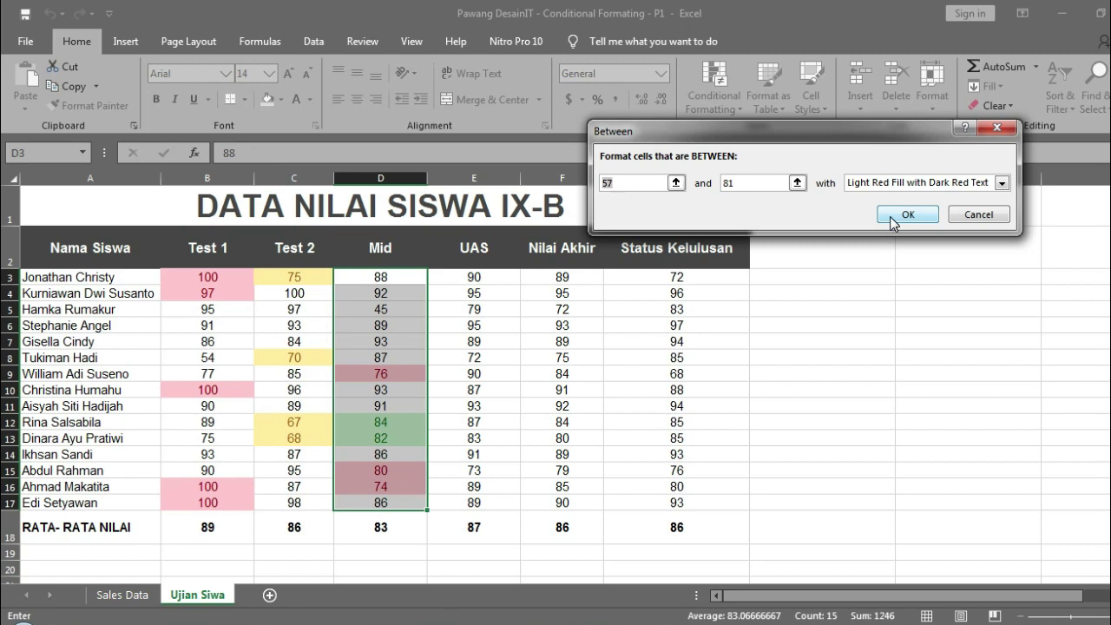
{"action": "left_click", "coordinate": [1002, 182]}
{"action": "left_click", "coordinate": [975, 221]}
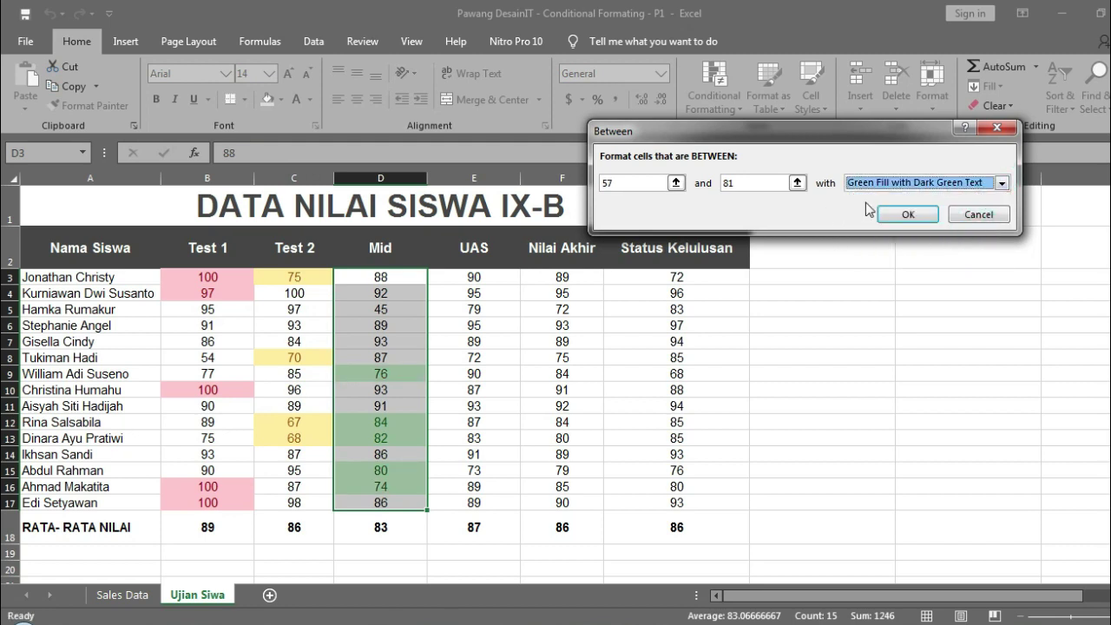
Look through the custom format's fill, border and font options, cancel the custom format, and apply the second Between rule to the Mid scores.
{"action": "left_click", "coordinate": [1002, 182]}
{"action": "left_click", "coordinate": [938, 275]}
{"action": "left_click", "coordinate": [1002, 183]}
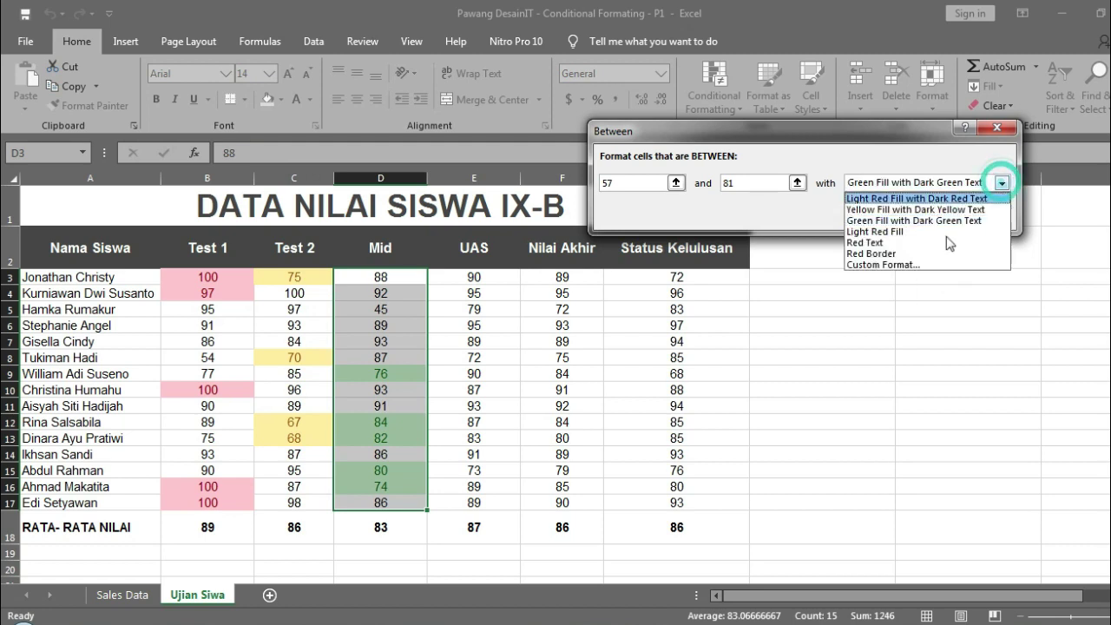
{"action": "left_click", "coordinate": [878, 264]}
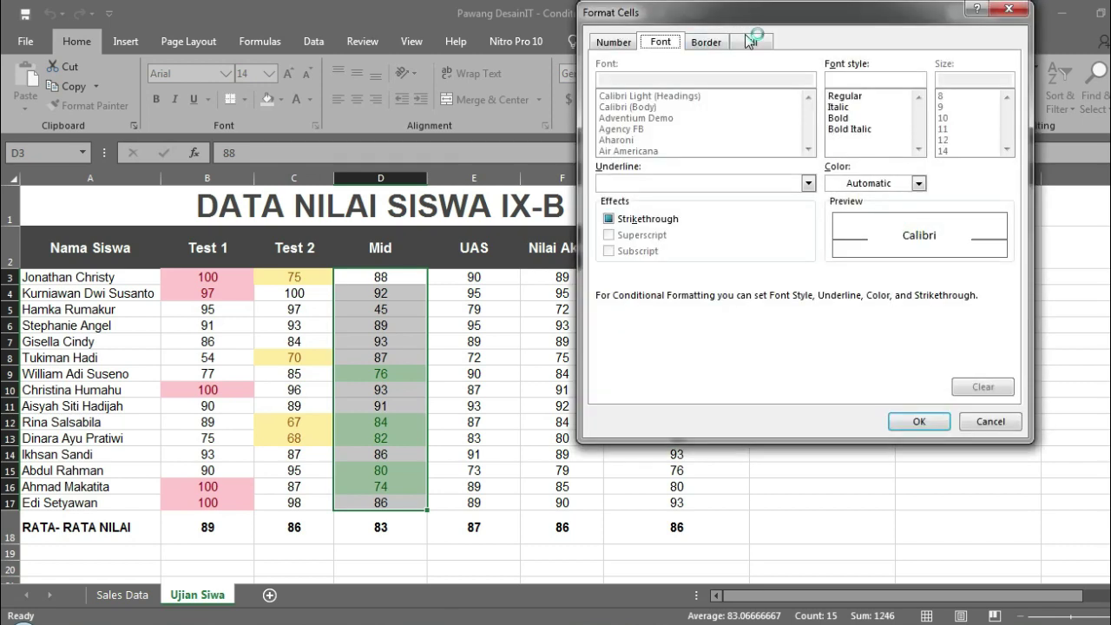
{"action": "left_click", "coordinate": [751, 43]}
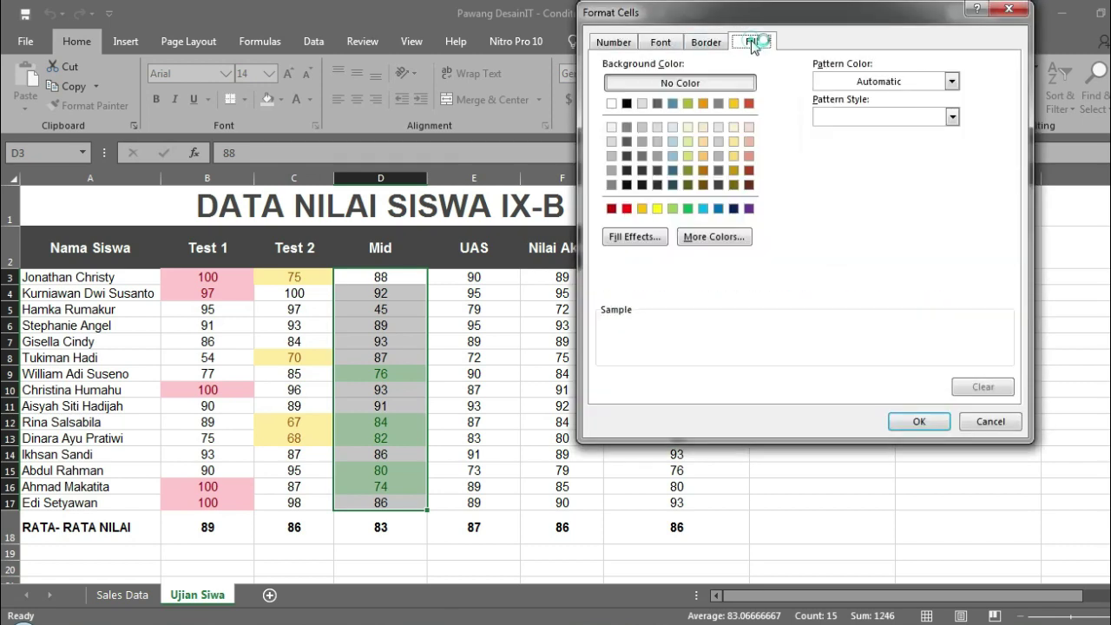
{"action": "left_click", "coordinate": [706, 43]}
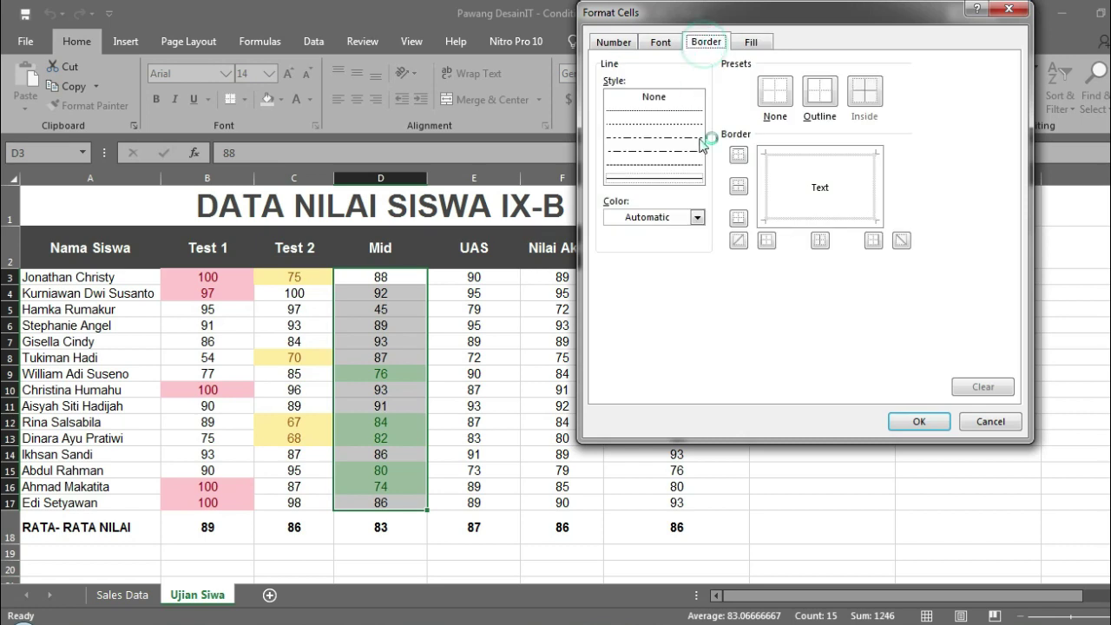
{"action": "left_click", "coordinate": [663, 45]}
{"action": "left_click", "coordinate": [752, 42]}
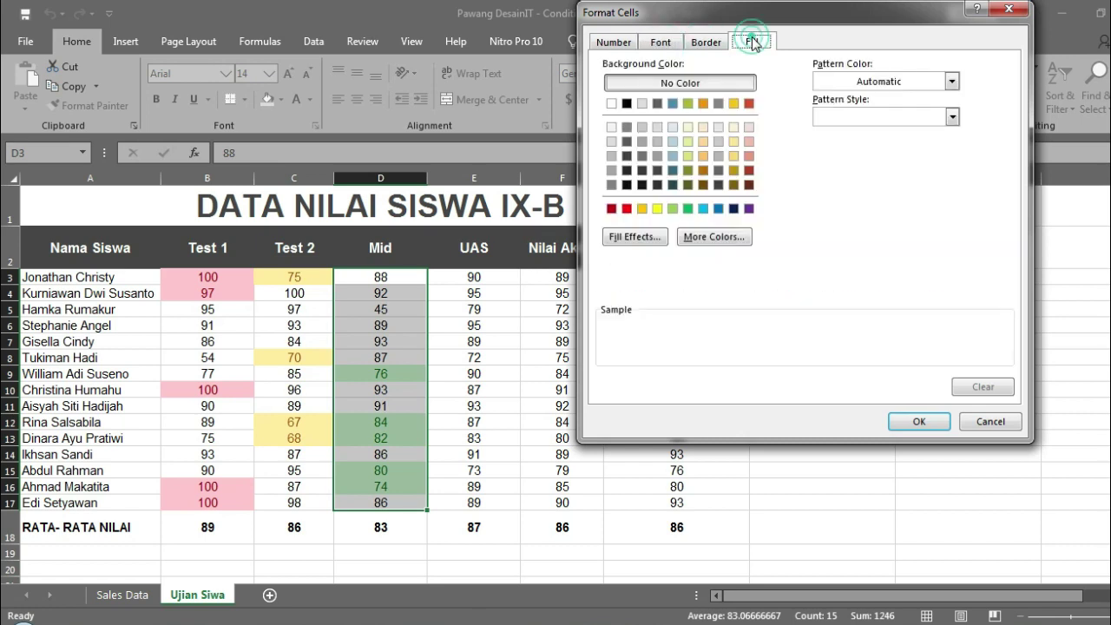
{"action": "left_click", "coordinate": [986, 425]}
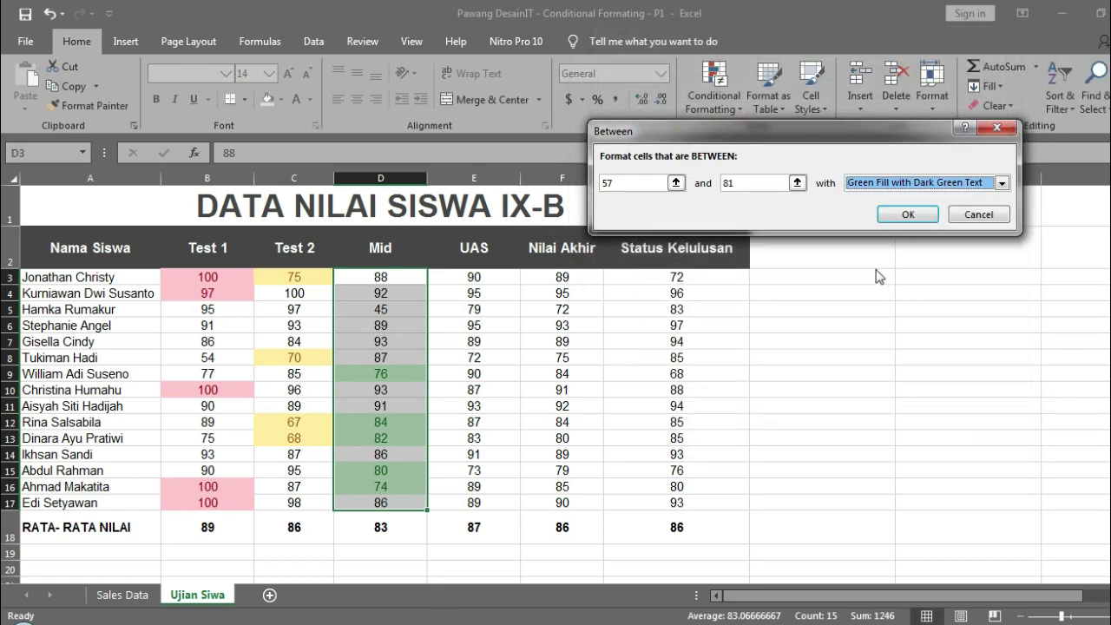
{"action": "left_click", "coordinate": [906, 217]}
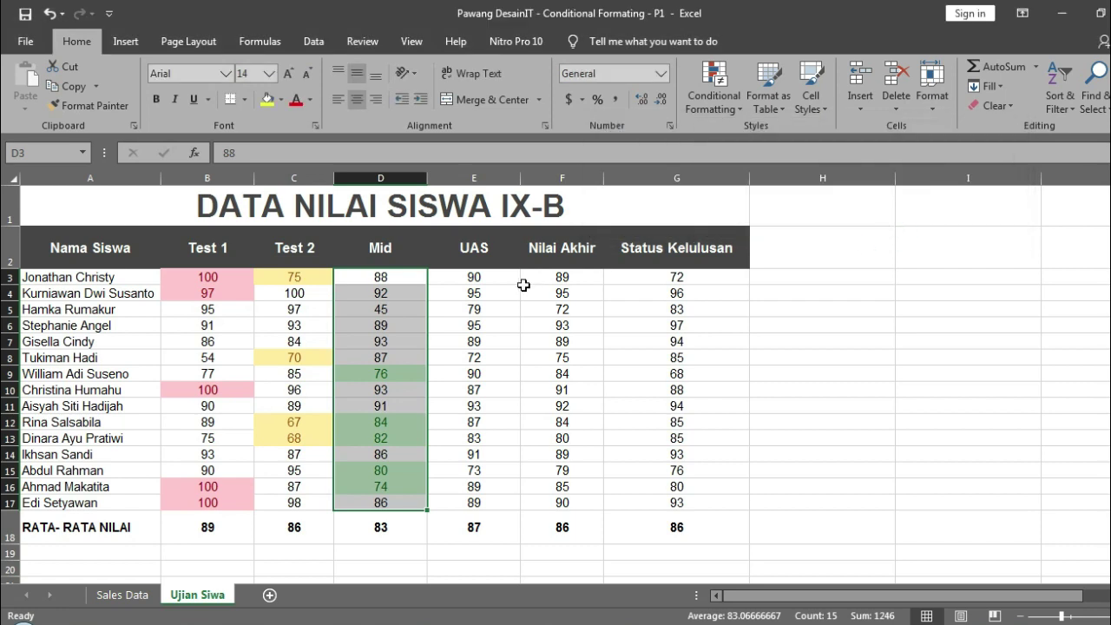
Select the UAS scores in E3:E17 and start an Equal To highlighting rule for them.
{"action": "left_click", "coordinate": [485, 253]}
{"action": "key", "text": "Down"}
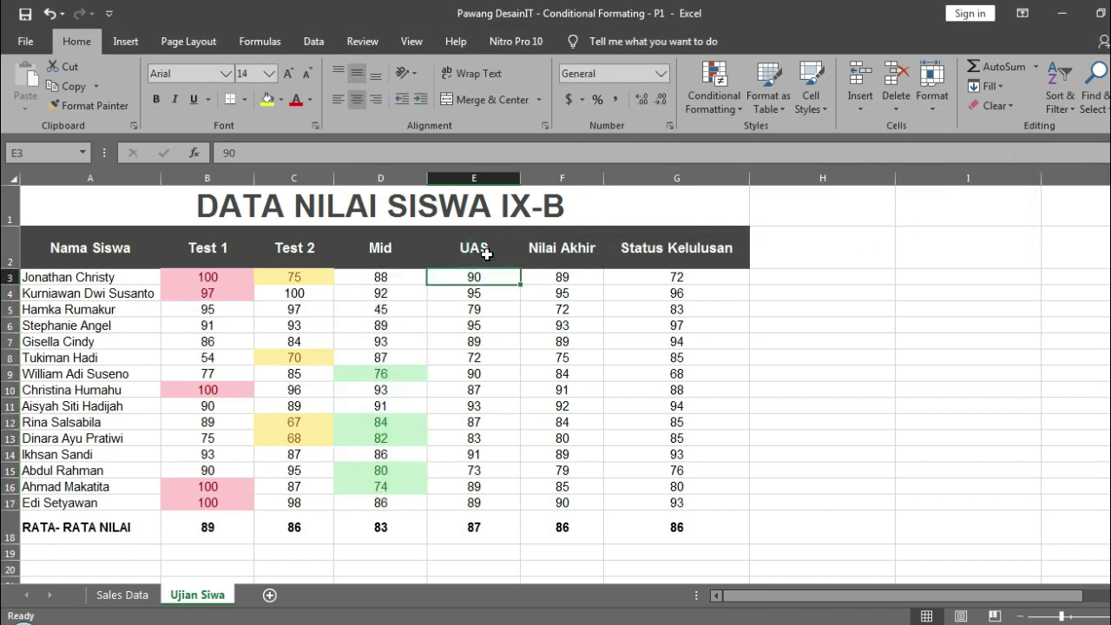
{"action": "key", "text": "ctrl+shift+Down"}
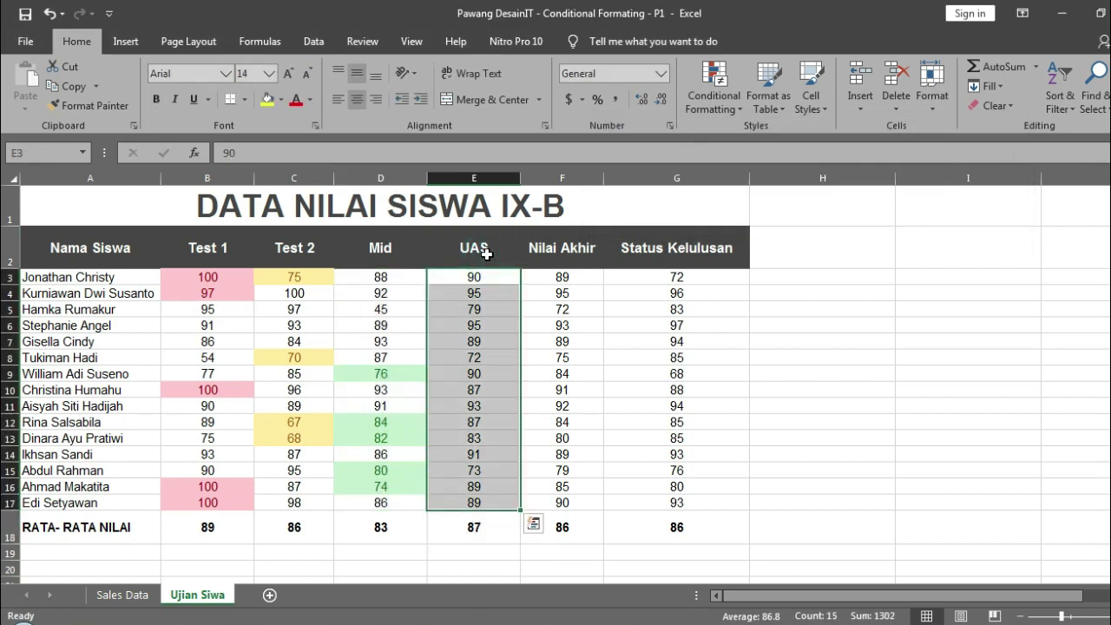
{"action": "left_click", "coordinate": [719, 87]}
{"action": "mouse_move", "coordinate": [746, 136]}
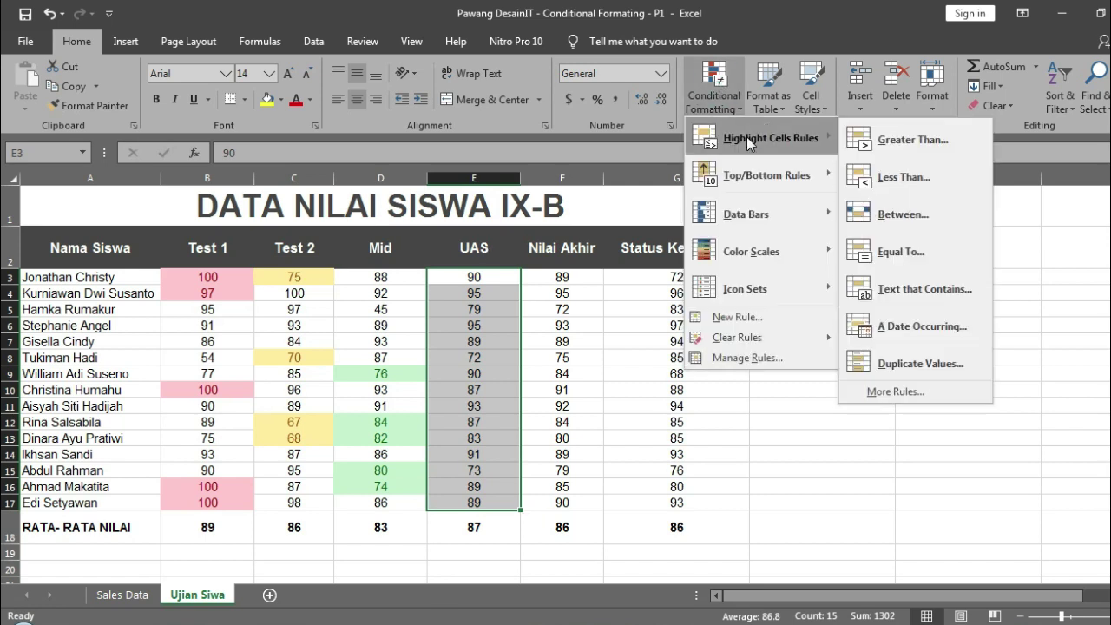
{"action": "left_click", "coordinate": [893, 250]}
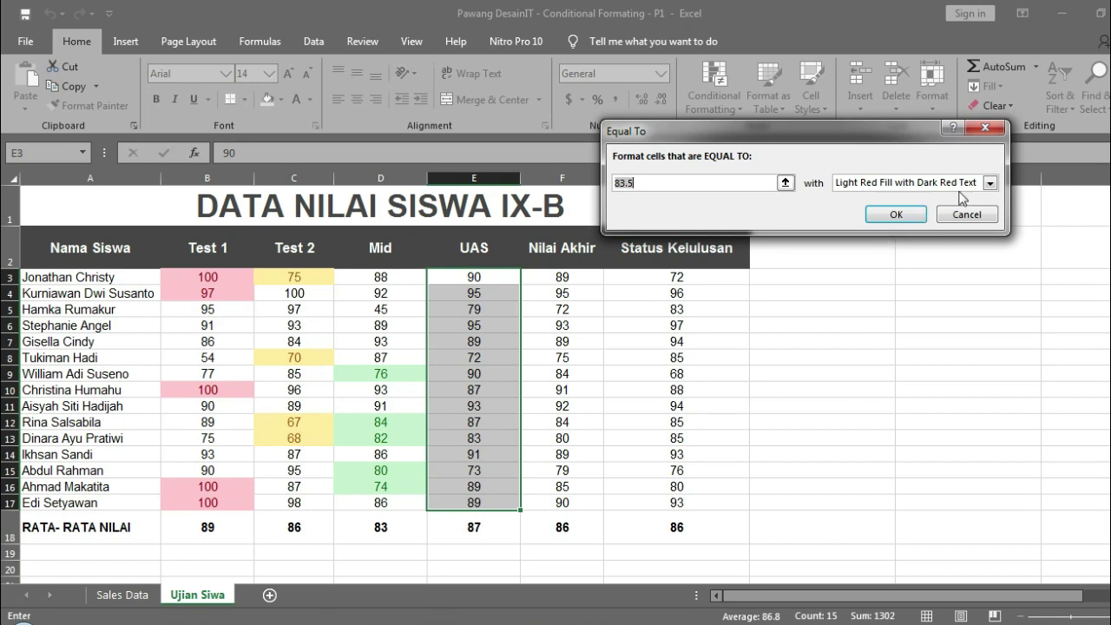
Set the Equal To rule's value to 90 with Light Red Fill, and apply it to the UAS scores.
{"action": "left_click", "coordinate": [989, 182]}
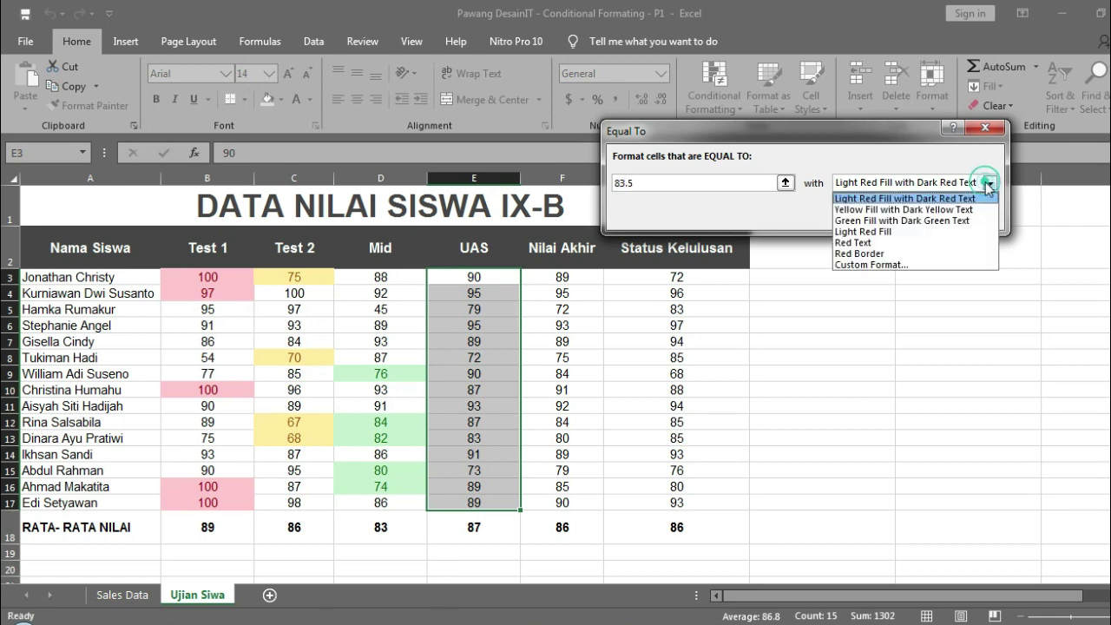
{"action": "left_click", "coordinate": [939, 252]}
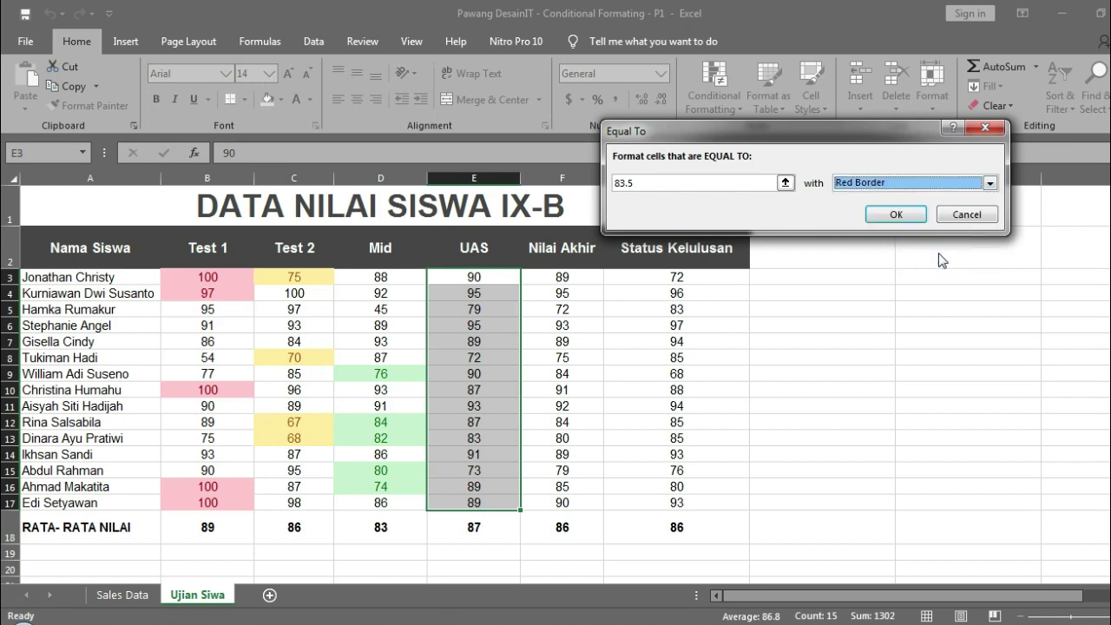
{"action": "left_click", "coordinate": [989, 183]}
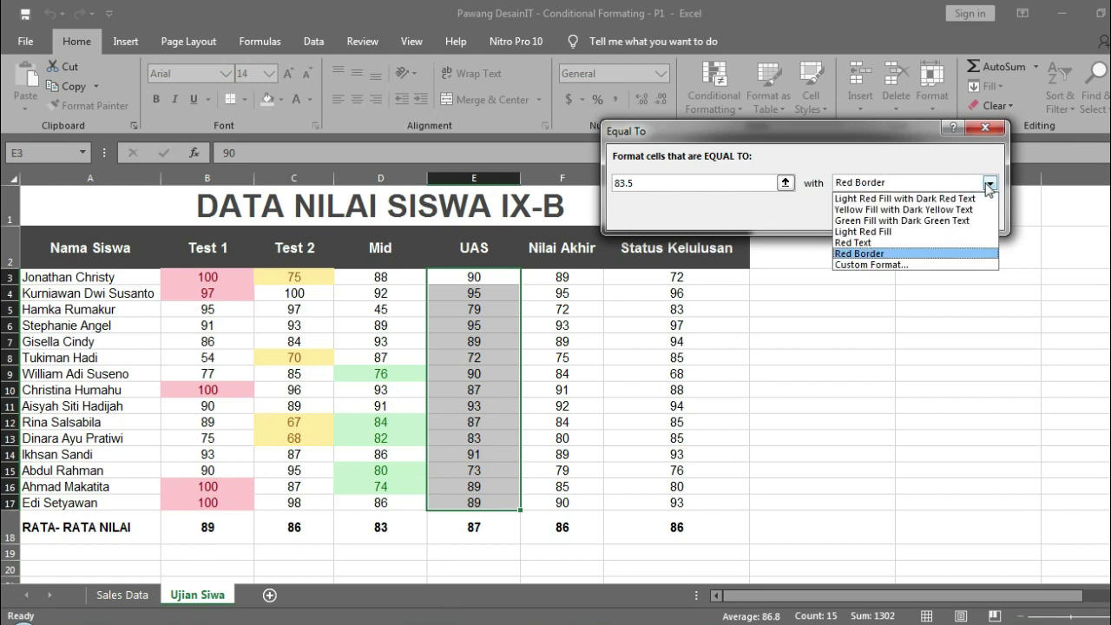
{"action": "left_click", "coordinate": [954, 232]}
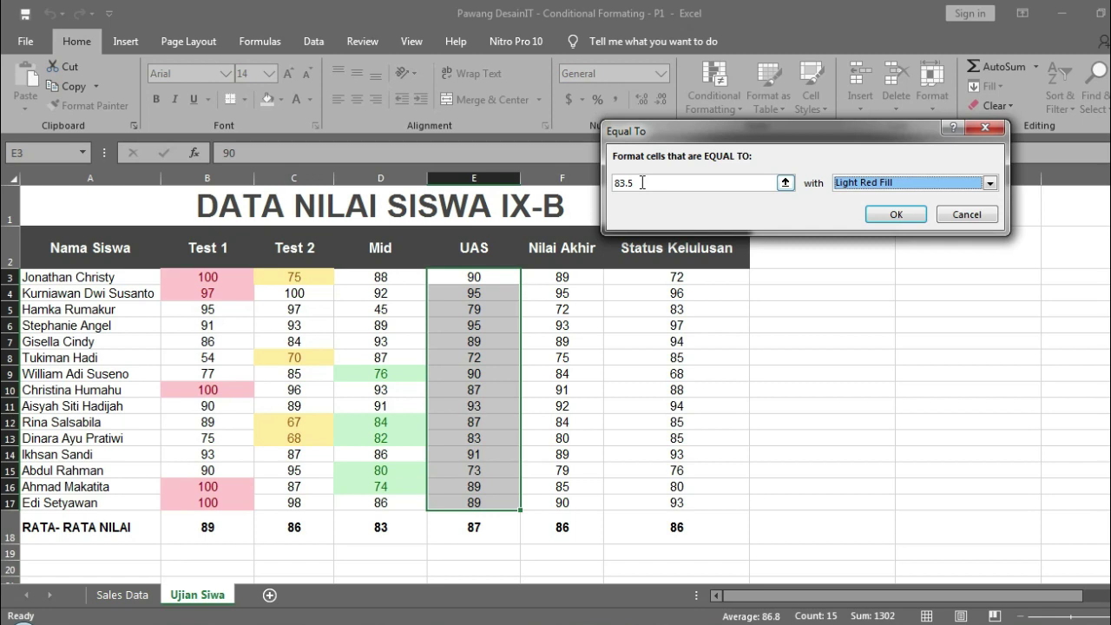
{"action": "left_click_drag", "start_coordinate": [642, 183], "coordinate": [606, 186]}
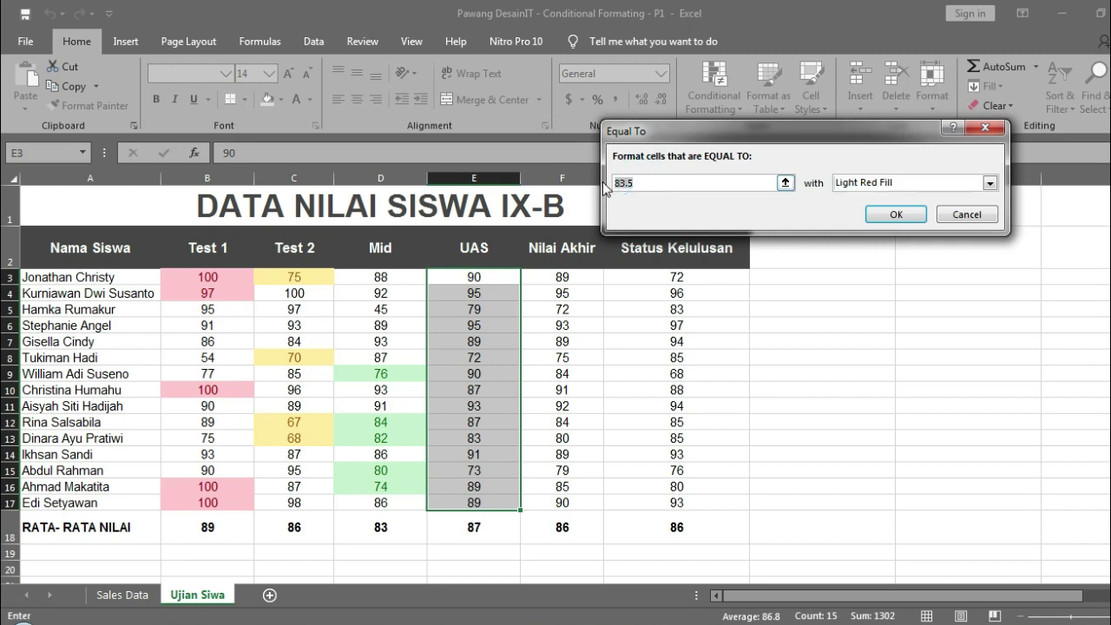
{"action": "type", "text": "90"}
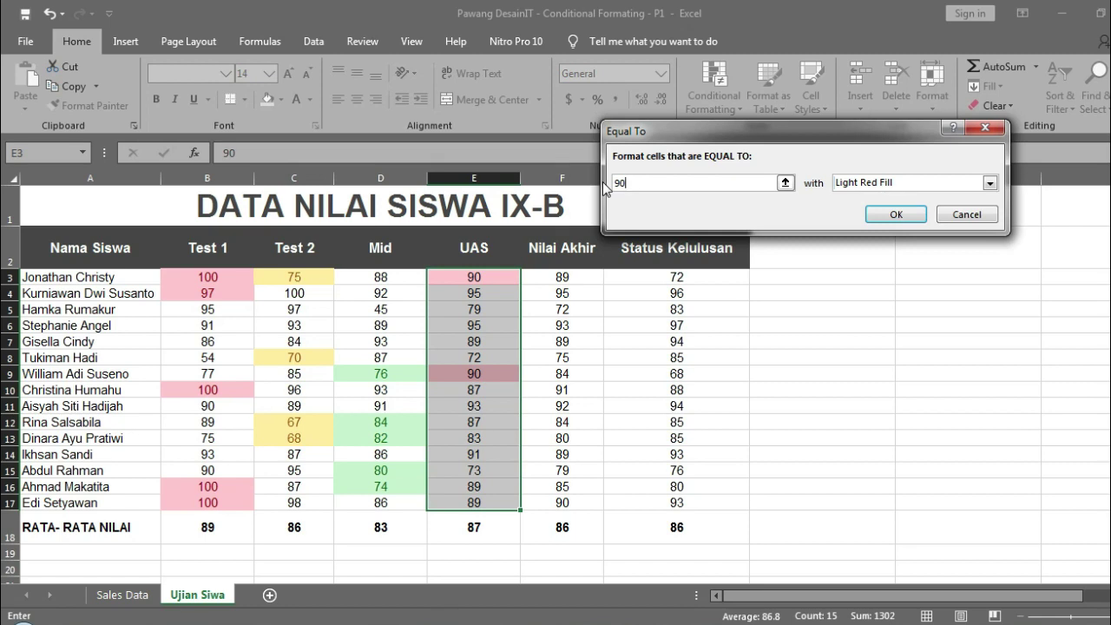
{"action": "left_click", "coordinate": [893, 215]}
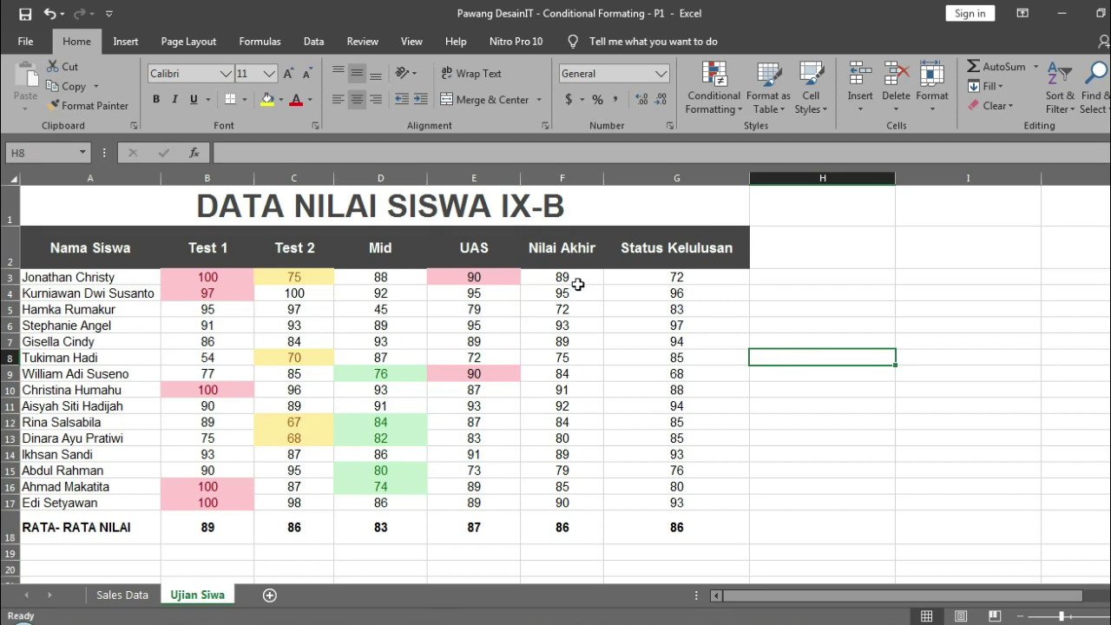
Select the Nilai Akhir scores in F3:F17 and start a Text That Contains highlighting rule for them.
{"action": "left_click_drag", "start_coordinate": [571, 279], "coordinate": [579, 530]}
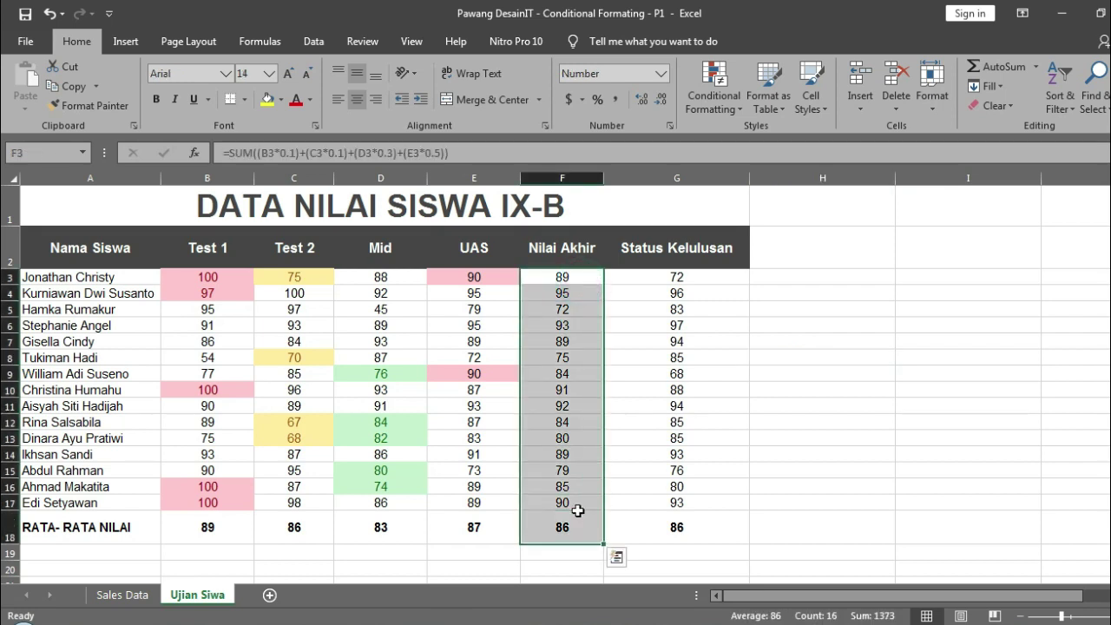
{"action": "key", "text": "shift+Up"}
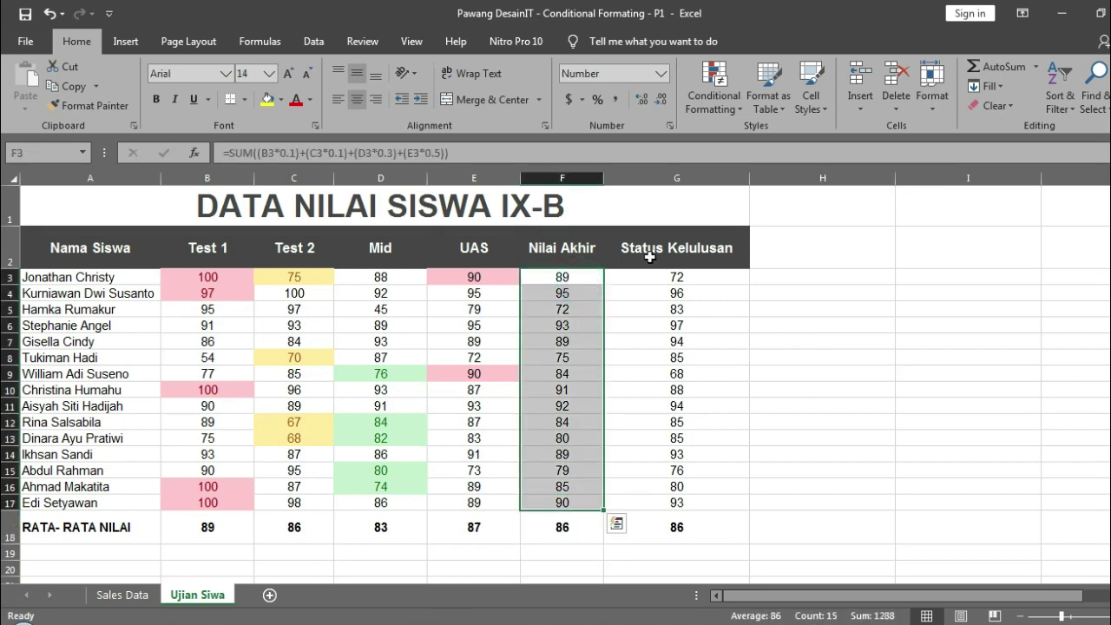
{"action": "left_click", "coordinate": [706, 105]}
{"action": "mouse_move", "coordinate": [755, 149]}
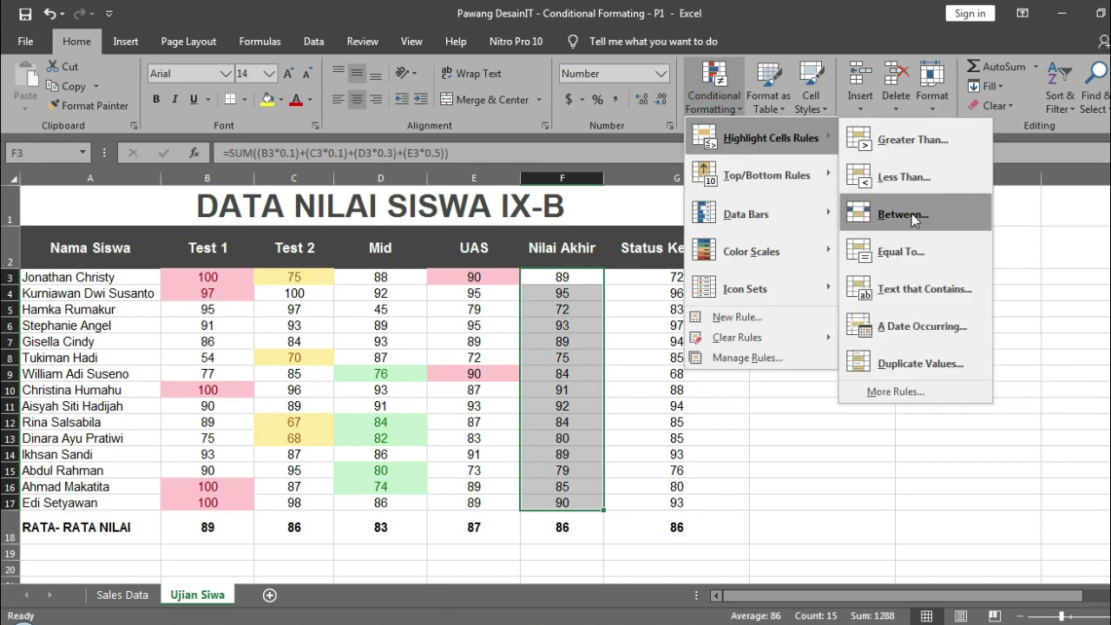
{"action": "left_click", "coordinate": [923, 291]}
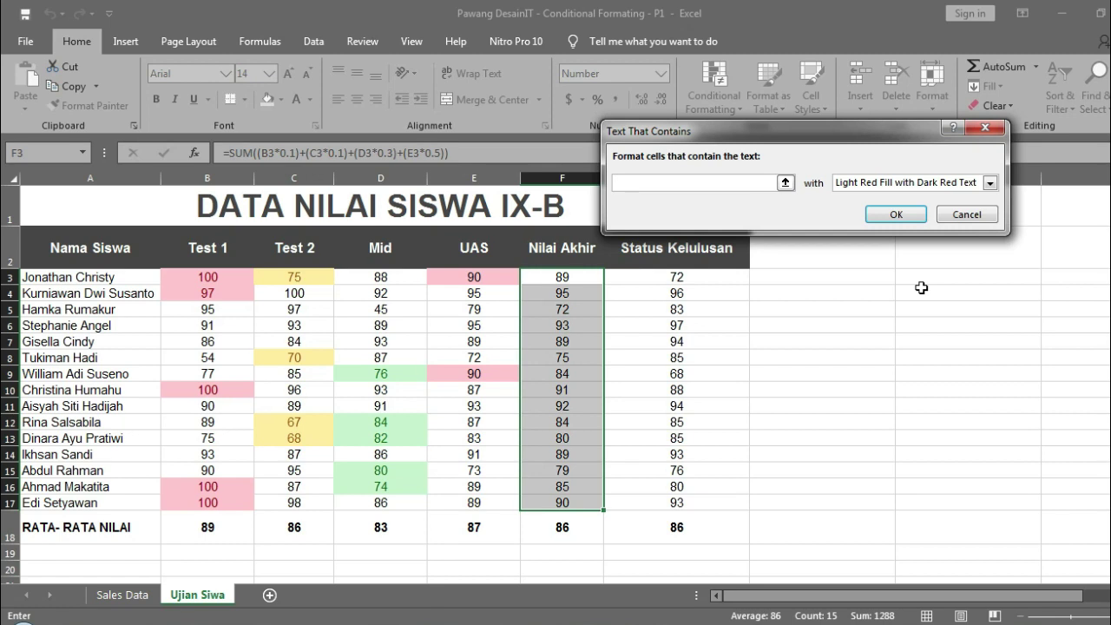
Enter 9 as the text to match and choose Green Fill with Dark Green Text for the rule.
{"action": "type", "text": "9"}
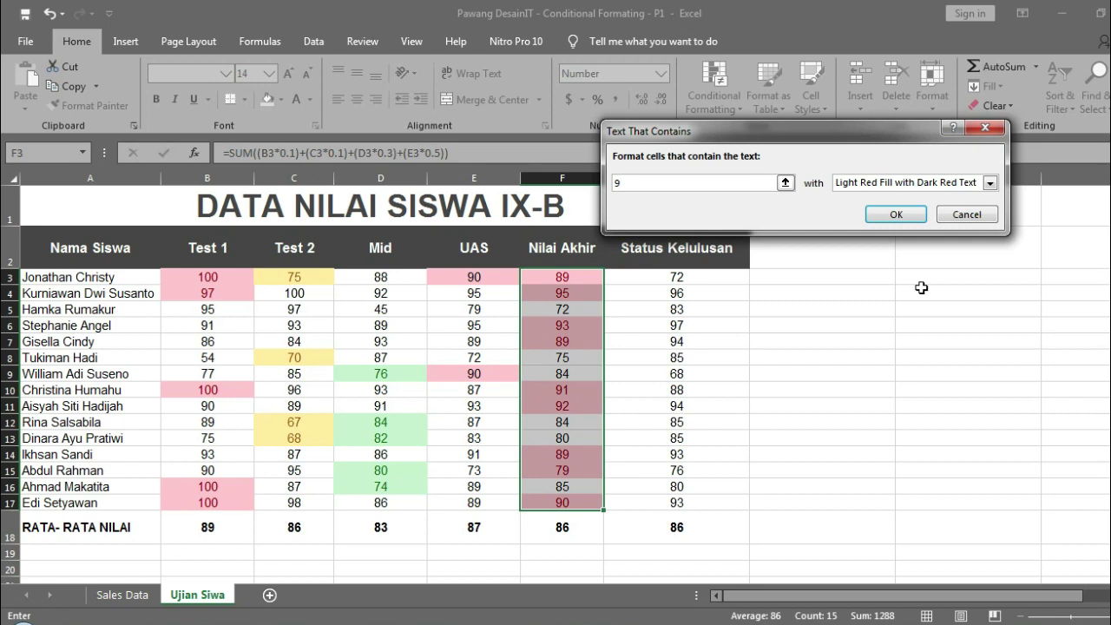
{"action": "left_click", "coordinate": [989, 182]}
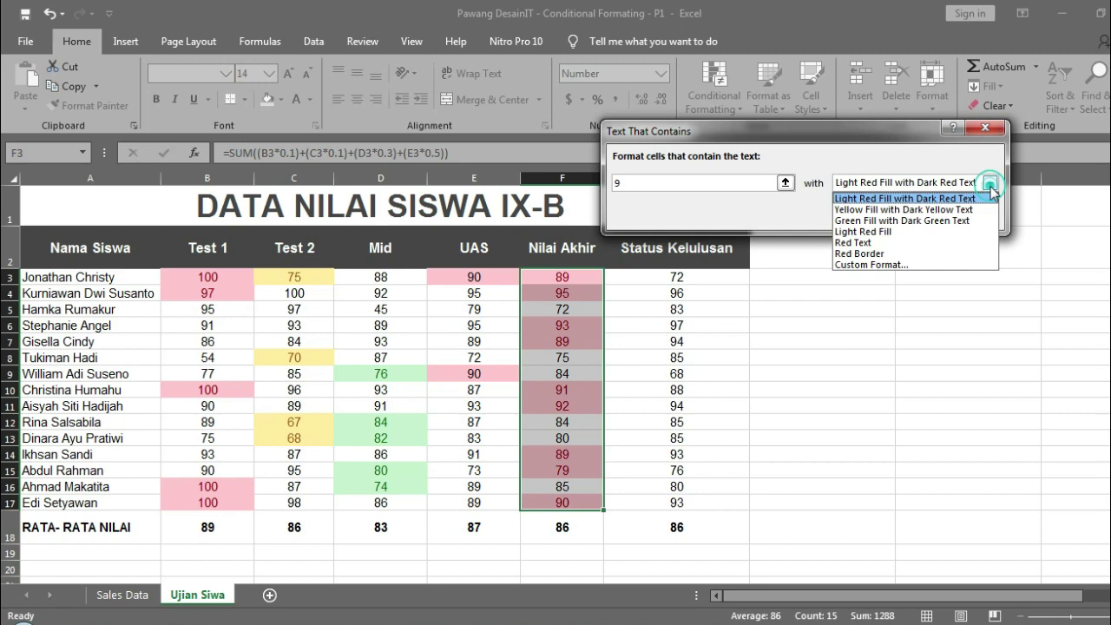
{"action": "left_click", "coordinate": [917, 222]}
Try 91 as the text to match, replace it with 5, and apply the rule to the Nilai Akhir scores.
{"action": "left_click", "coordinate": [720, 185]}
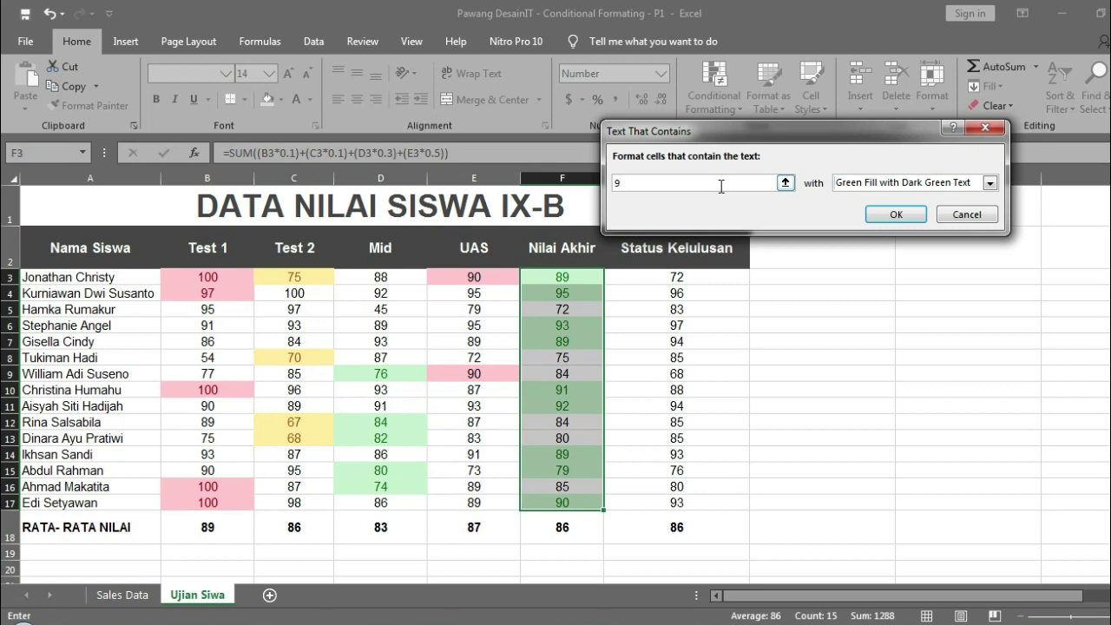
{"action": "type", "text": "1"}
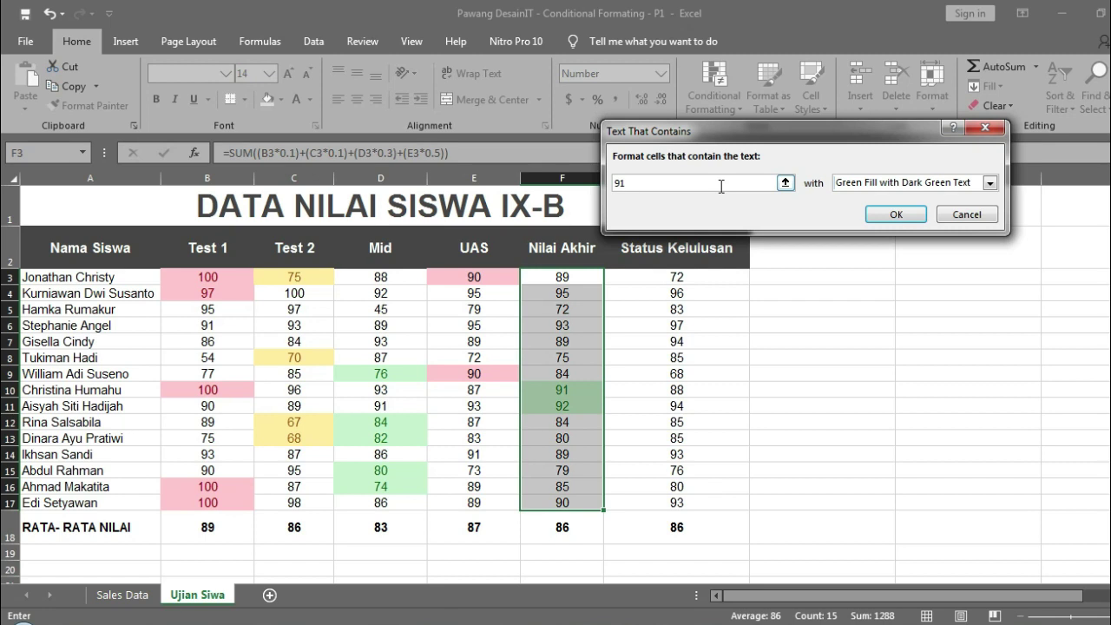
{"action": "key", "text": "BackSpace"}
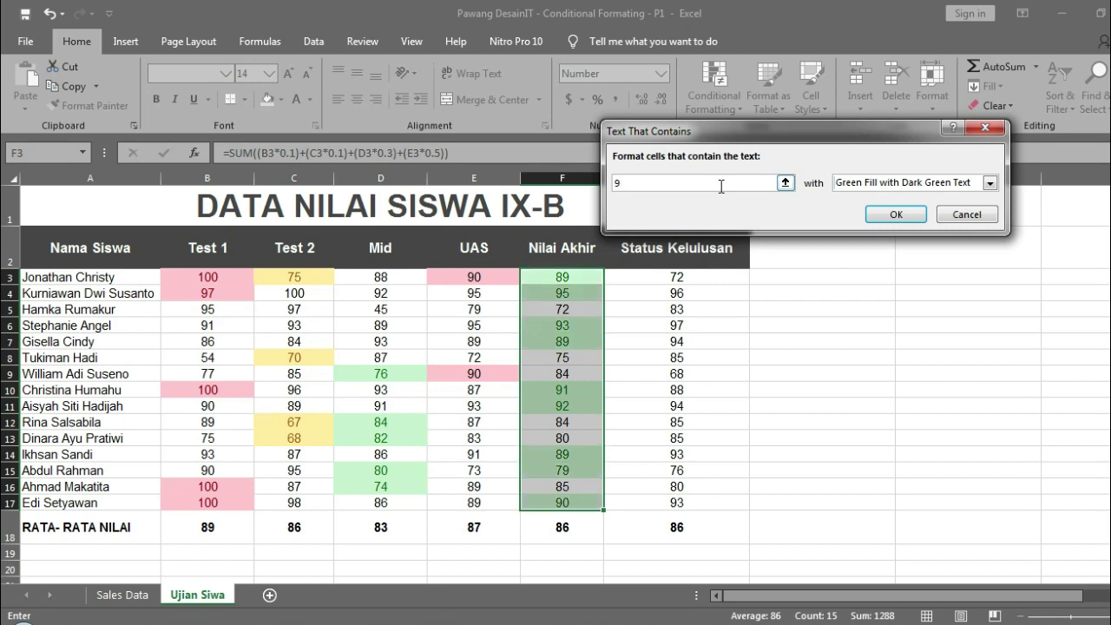
{"action": "key", "text": "BackSpace"}
{"action": "type", "text": "5"}
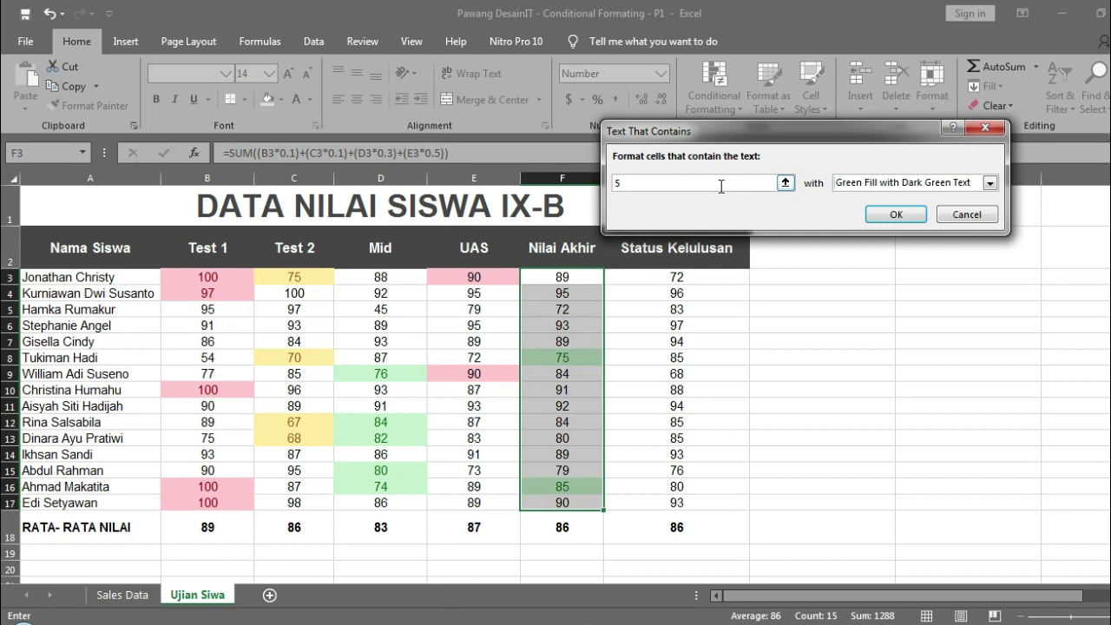
{"action": "left_click", "coordinate": [886, 215]}
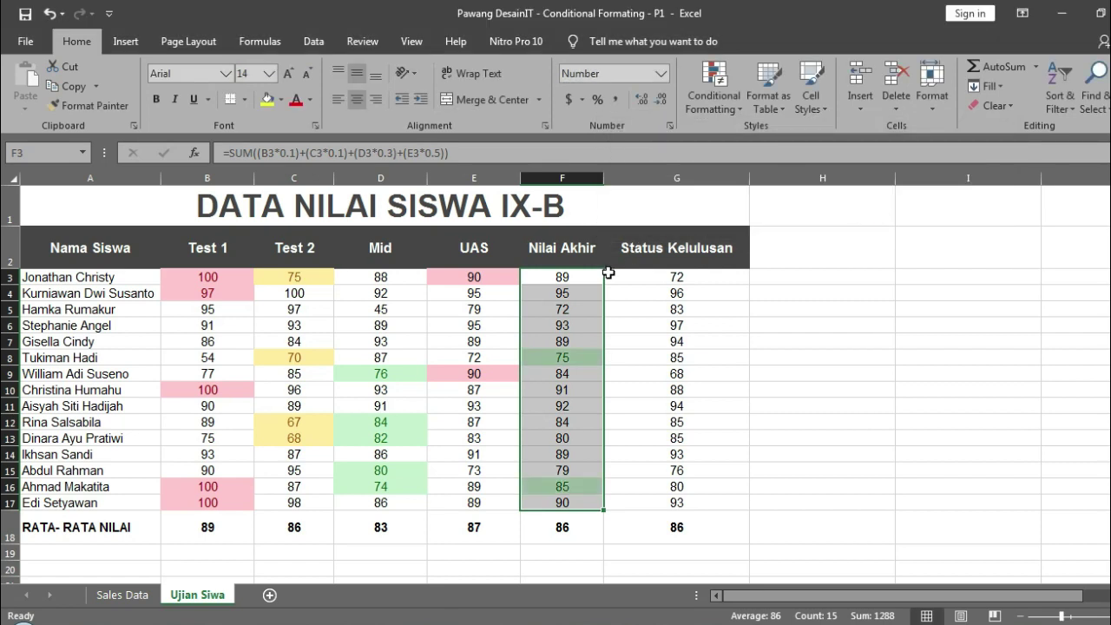
Replace the Nilai Akhir formulas in F3:F17 with their values by copying and pasting the range in place as Values.
{"action": "left_click", "coordinate": [592, 279]}
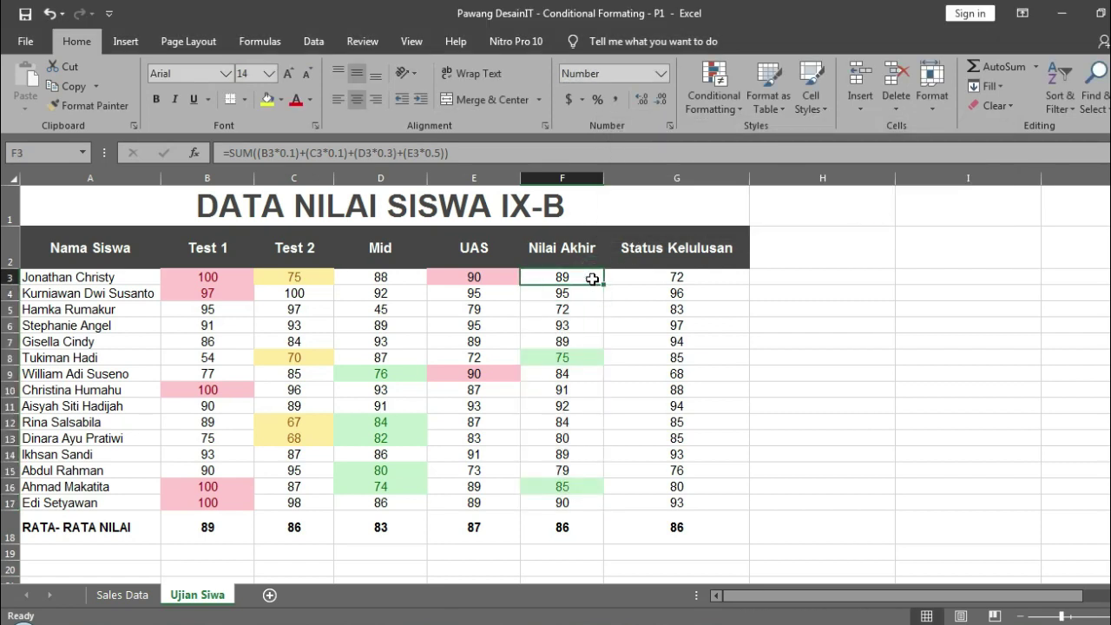
{"action": "key", "text": "ctrl+shift+Down"}
{"action": "key", "text": "shift+Up"}
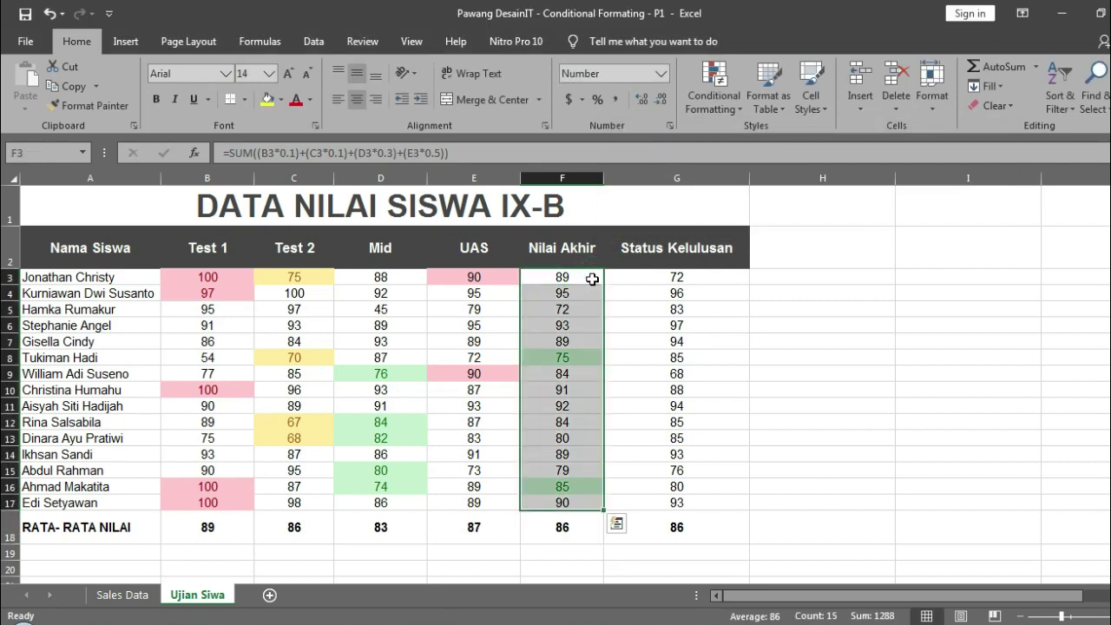
{"action": "key", "text": "ctrl+c"}
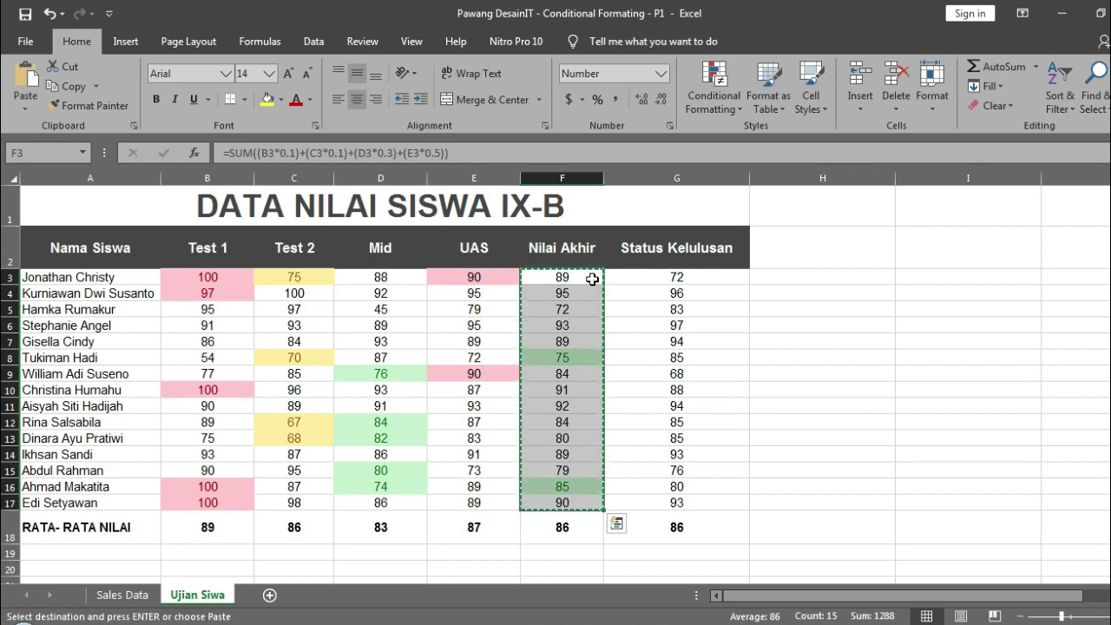
{"action": "right_click", "coordinate": [593, 282]}
{"action": "key", "text": "s"}
{"action": "key", "text": "v"}
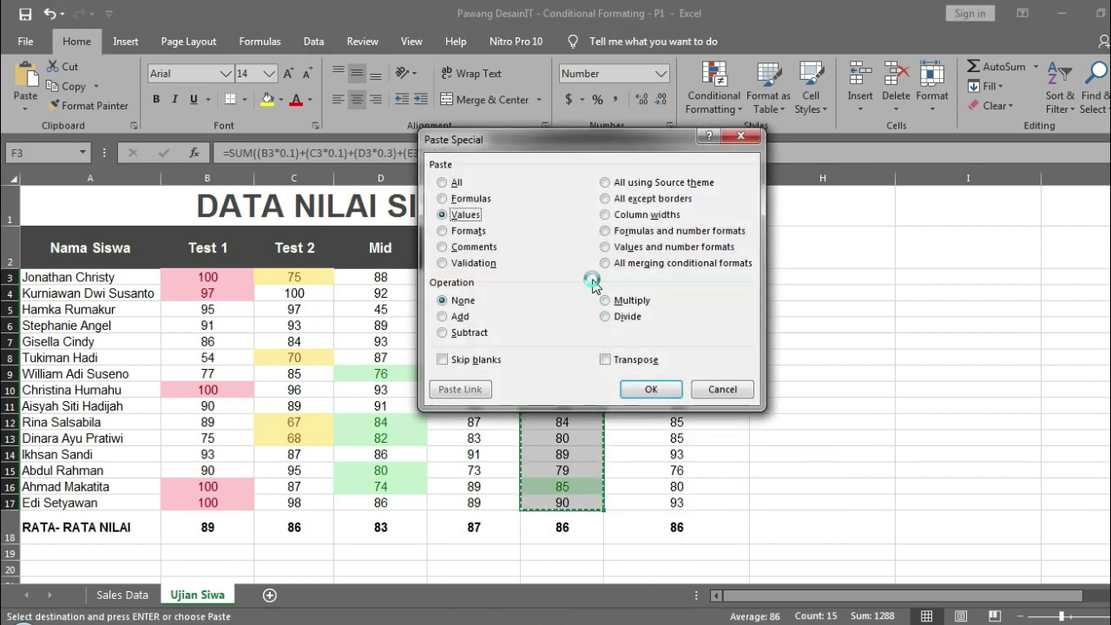
{"action": "key", "text": "Return"}
{"action": "left_click", "coordinate": [649, 289]}
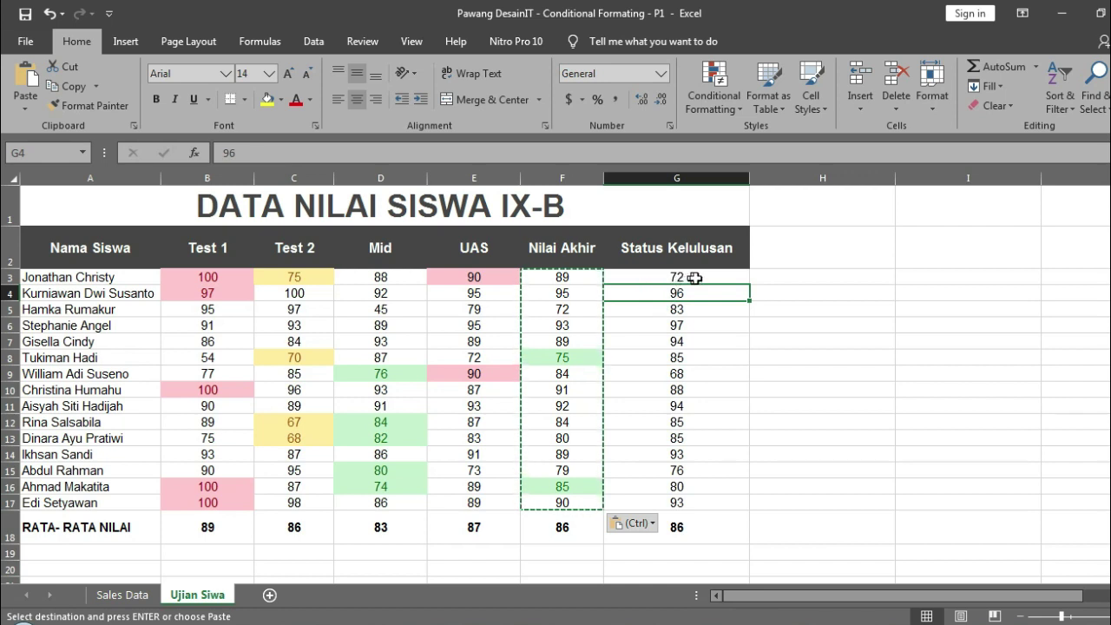
{"action": "left_click_drag", "start_coordinate": [697, 278], "coordinate": [674, 499]}
{"action": "left_click", "coordinate": [712, 93]}
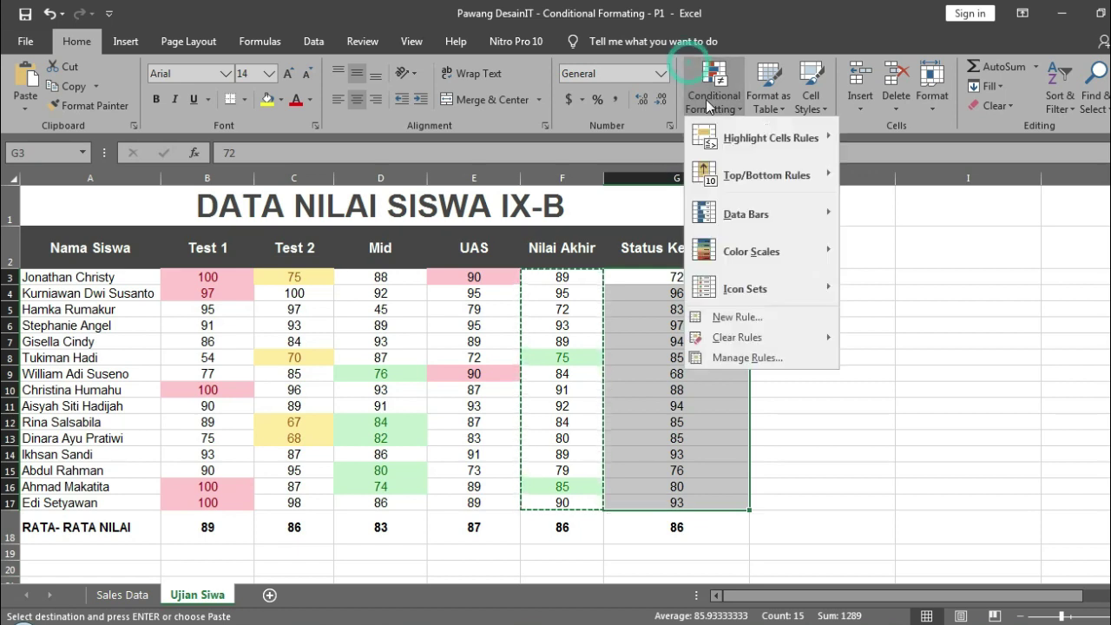
{"action": "mouse_move", "coordinate": [790, 140]}
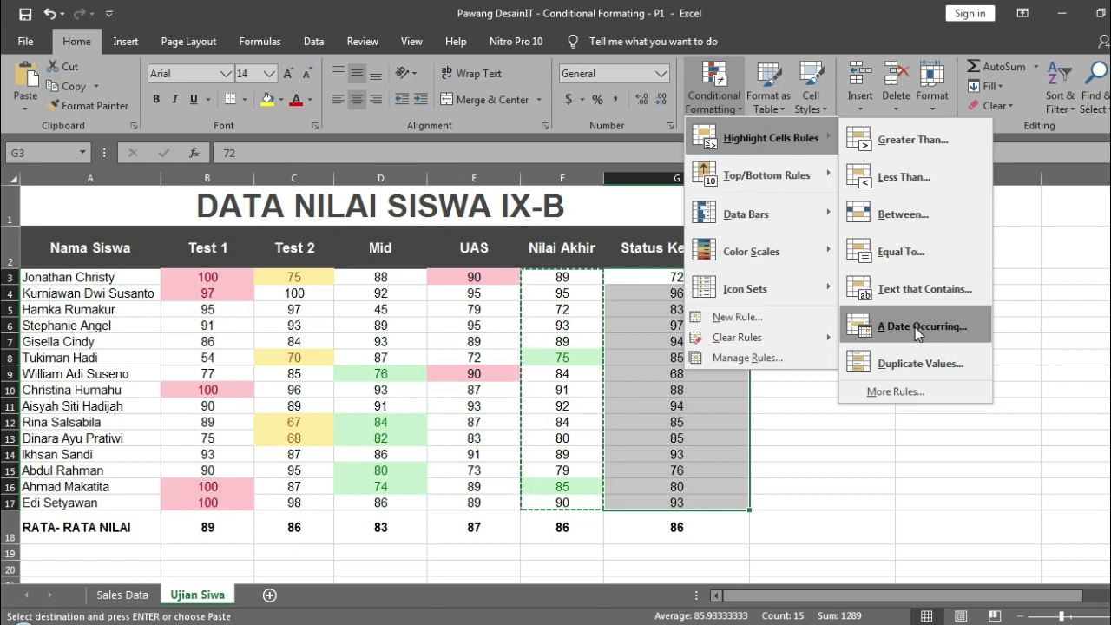
{"action": "left_click", "coordinate": [859, 486]}
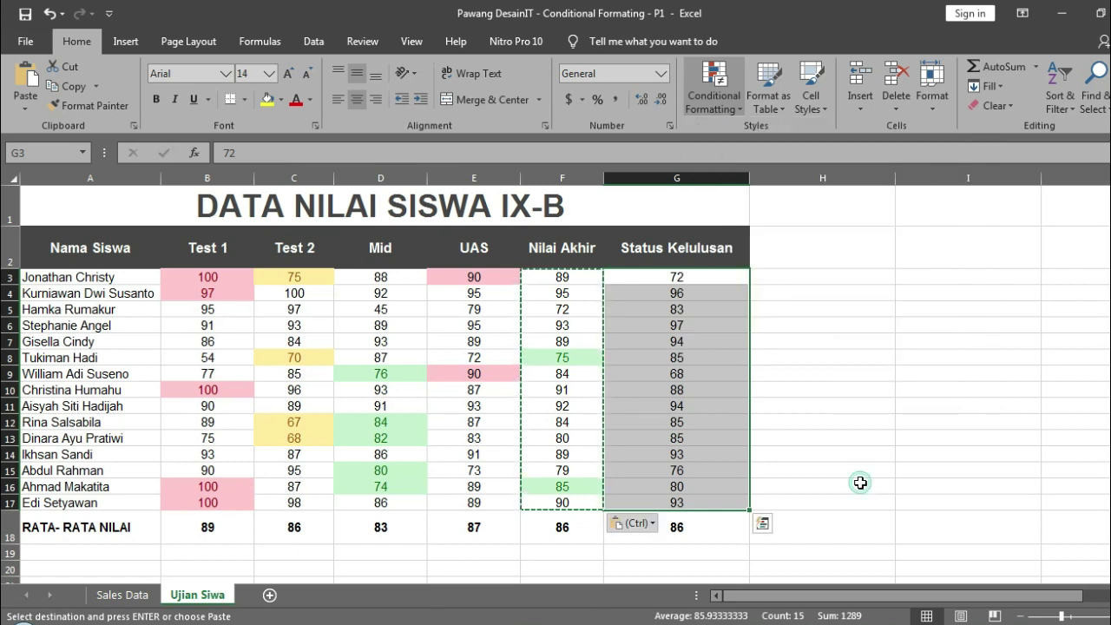
Fill the Status Kelulusan column from G2:G18 across into column H and change the header in H2 to Tanggal Ujian.
{"action": "left_click", "coordinate": [700, 275]}
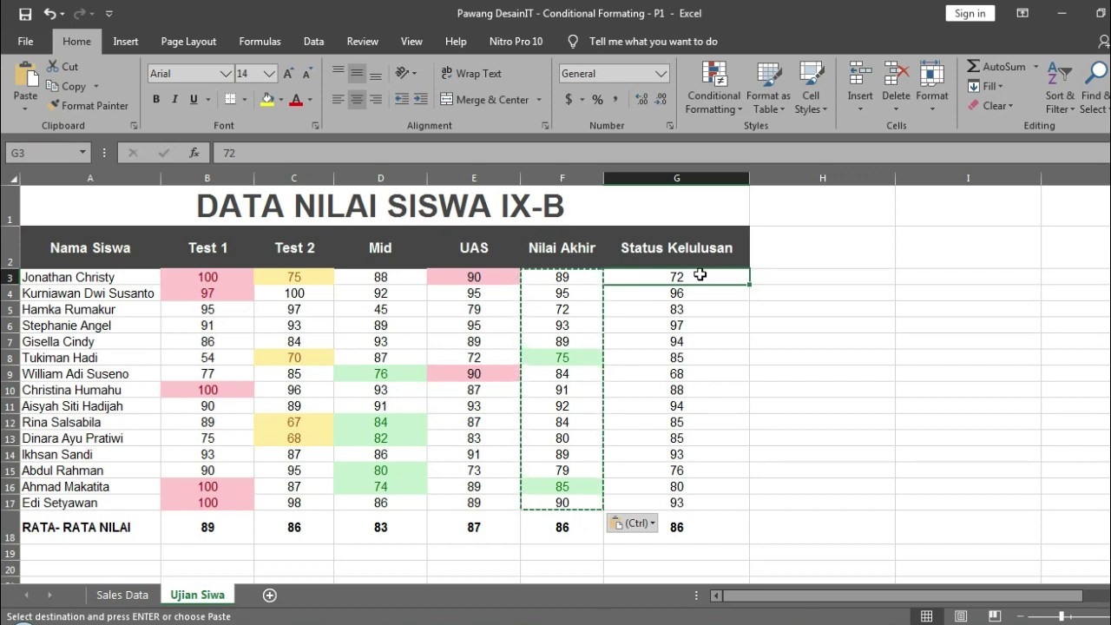
{"action": "left_click_drag", "start_coordinate": [704, 243], "coordinate": [844, 541]}
{"action": "left_click", "coordinate": [816, 248]}
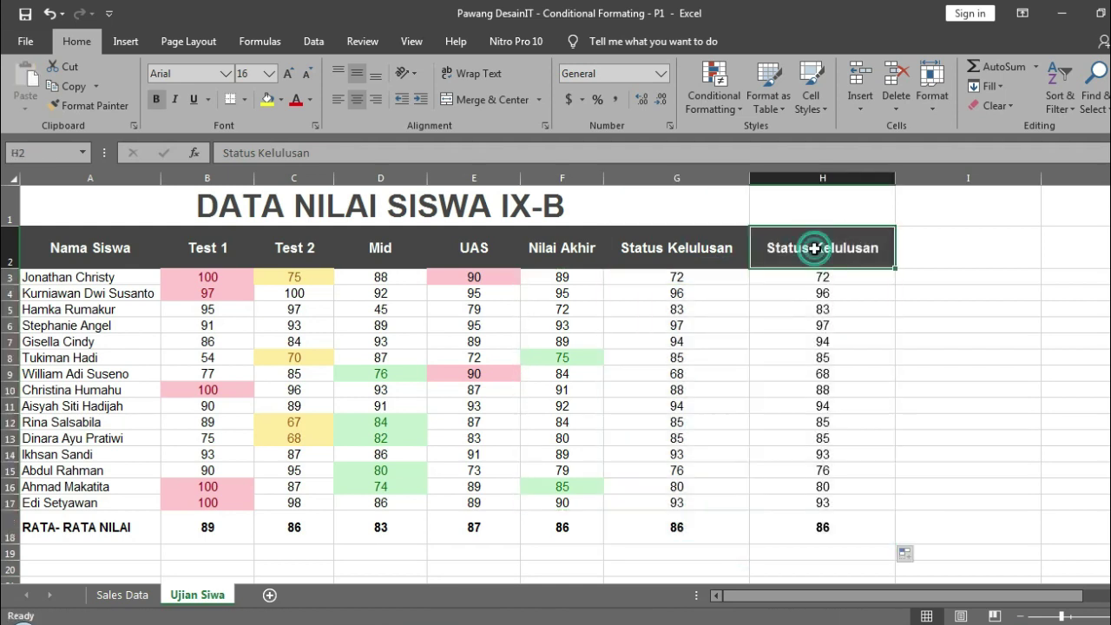
{"action": "key", "text": "BackSpace"}
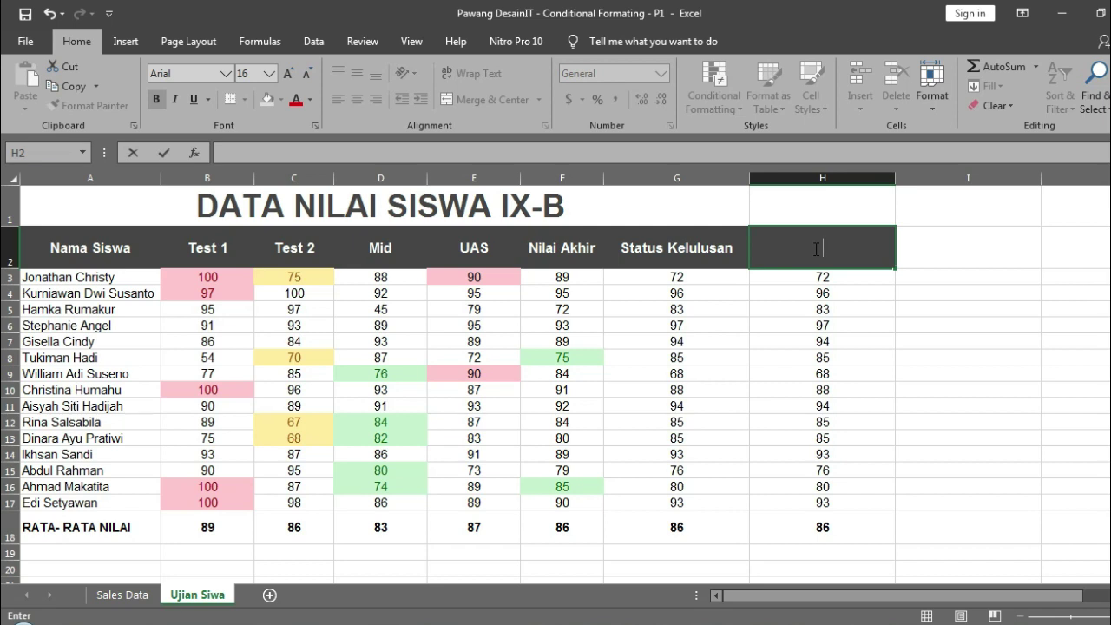
{"action": "type", "text": "Tanggal Ujian"}
{"action": "key", "text": "Return"}
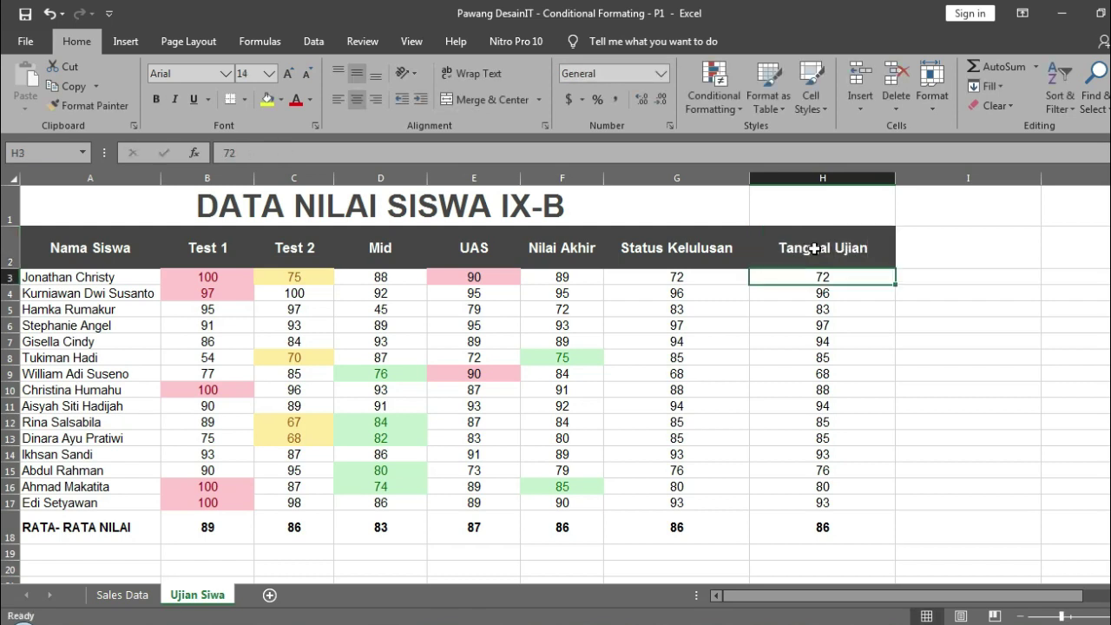
Clear the copied scores from the Tanggal Ujian column in H3:H17.
{"action": "key", "text": "shift+Down"}
{"action": "key", "text": "shift+Down"}
{"action": "key", "text": "shift+Down"}
{"action": "key", "text": "shift+Down"}
{"action": "key", "text": "shift+Down"}
{"action": "key", "text": "shift+Down"}
{"action": "key", "text": "shift+Down"}
{"action": "key", "text": "shift+Down"}
{"action": "key", "text": "shift+Down"}
{"action": "key", "text": "shift+Down"}
{"action": "key", "text": "shift+Down"}
{"action": "key", "text": "shift+Down"}
{"action": "key", "text": "shift+Down"}
{"action": "key", "text": "shift+Down"}
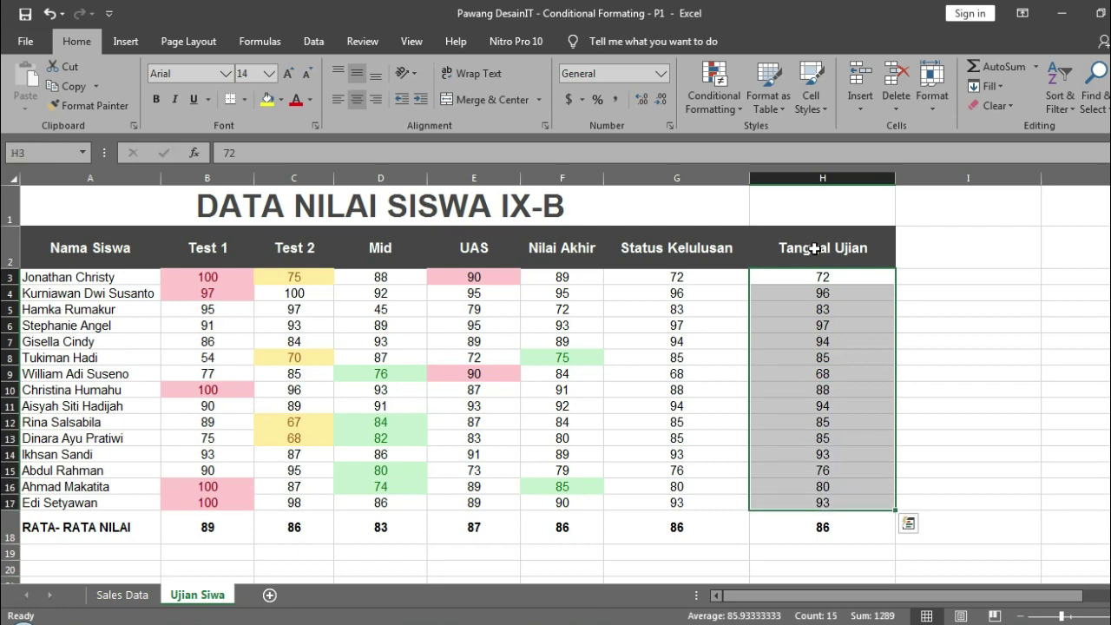
{"action": "key", "text": "Delete"}
{"action": "key", "text": "Up"}
{"action": "key", "text": "Down"}
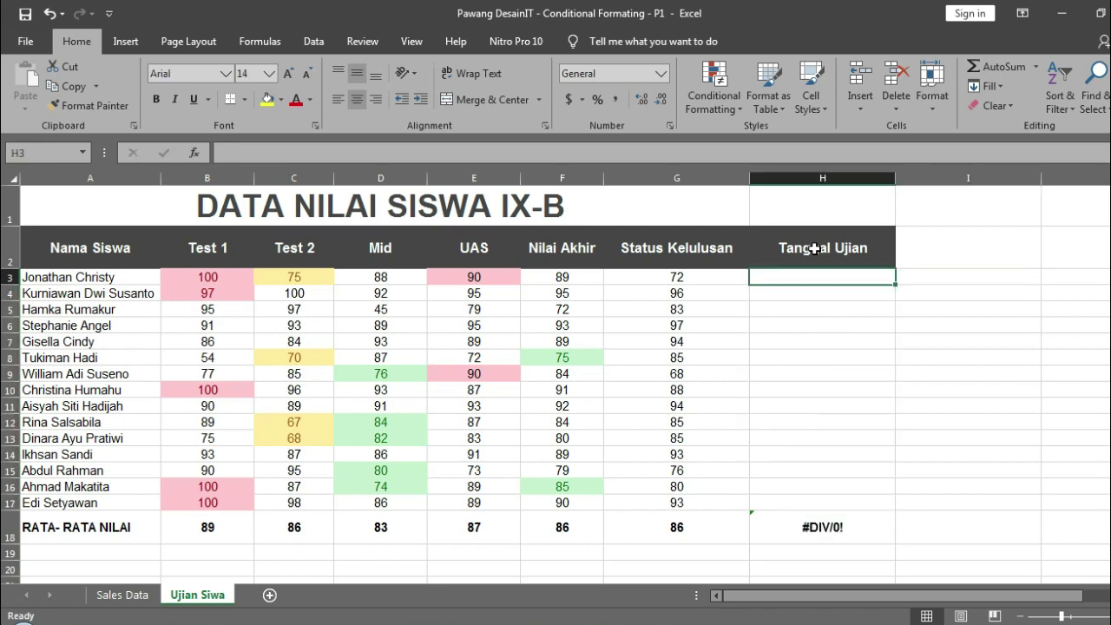
Enter the date 23/04/2021 in H3 as the first exam date.
{"action": "type", "text": "23/04/2021"}
{"action": "key", "text": "Return"}
{"action": "key", "text": "Up"}
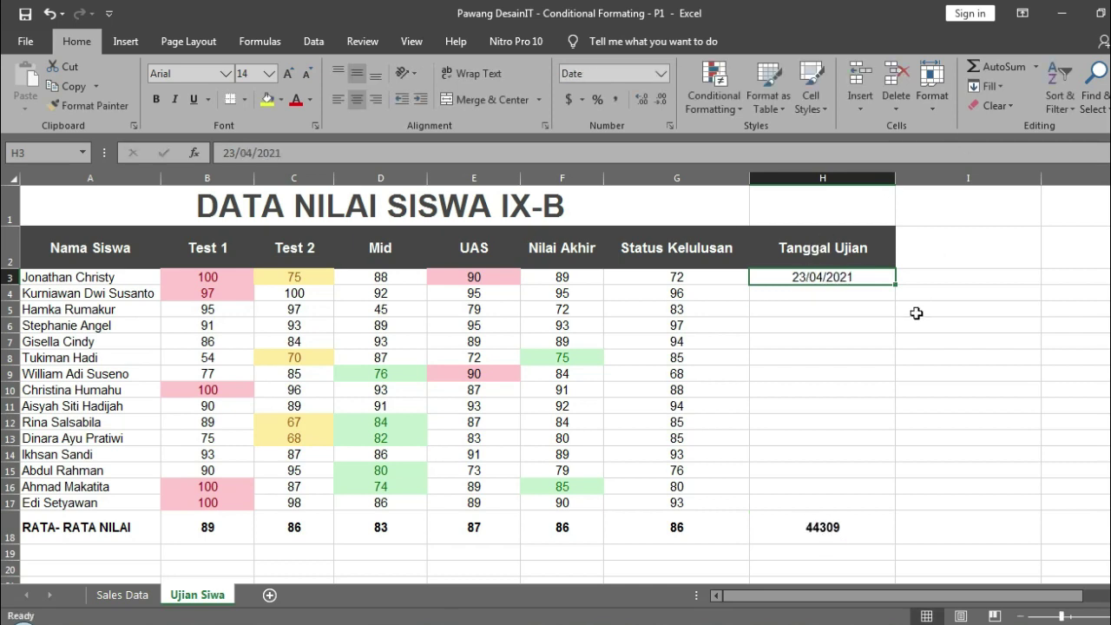
Copy the exam date from H3 down through H17 and clear the average formula in H18.
{"action": "key", "text": "ctrl+c"}
{"action": "key", "text": "Down"}
{"action": "key", "text": "ctrl+v"}
{"action": "key", "text": "Up"}
{"action": "key", "text": "shift+Down"}
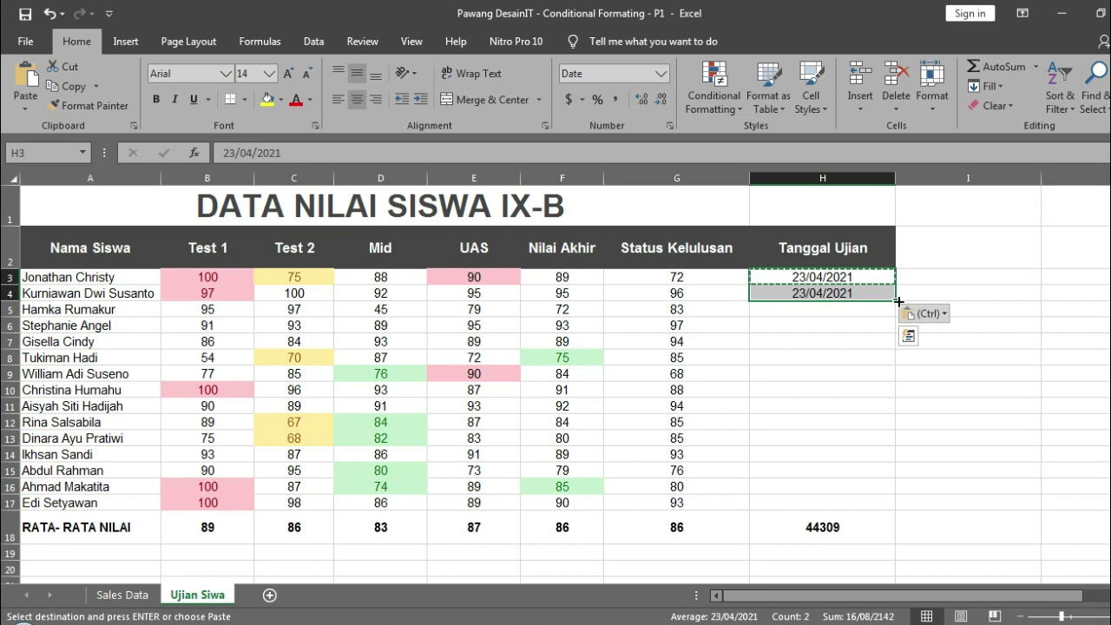
{"action": "left_click_drag", "start_coordinate": [894, 300], "coordinate": [848, 509]}
{"action": "left_click", "coordinate": [825, 533]}
{"action": "key", "text": "Delete"}
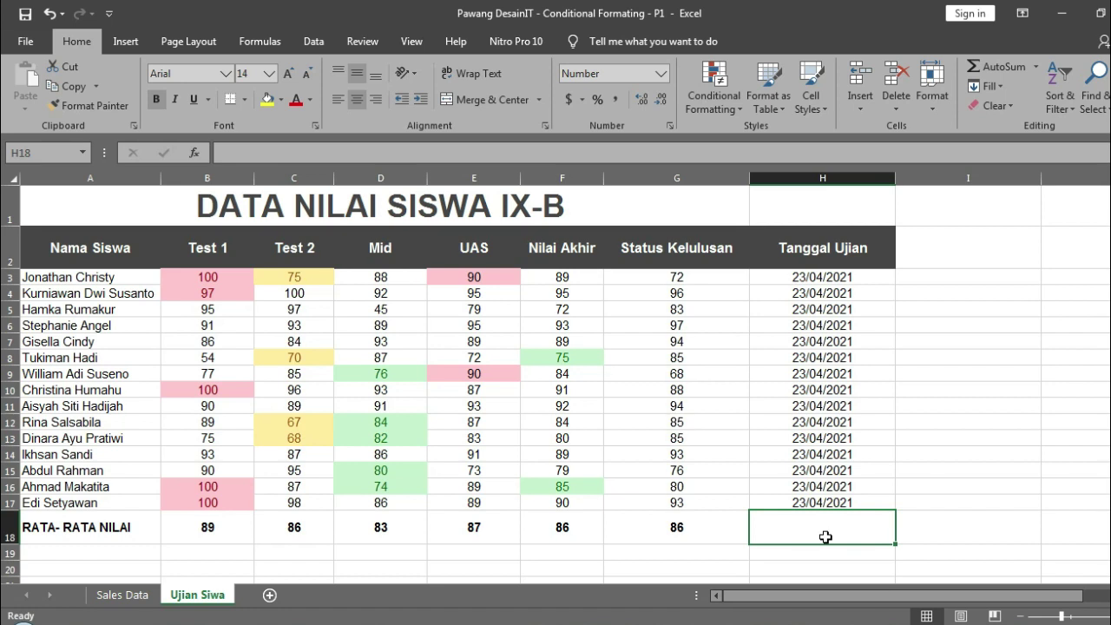
Try the A Date Occurring rule with Today on the exam dates in H3:H17.
{"action": "left_click", "coordinate": [831, 276]}
{"action": "key", "text": "ctrl+shift+Down"}
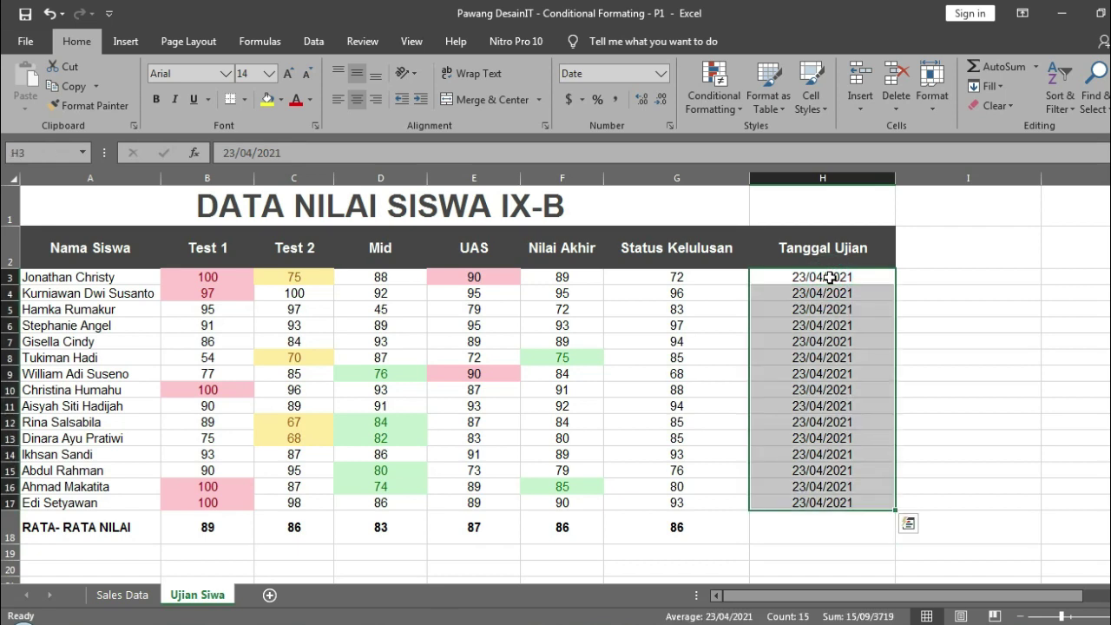
{"action": "left_click", "coordinate": [713, 95]}
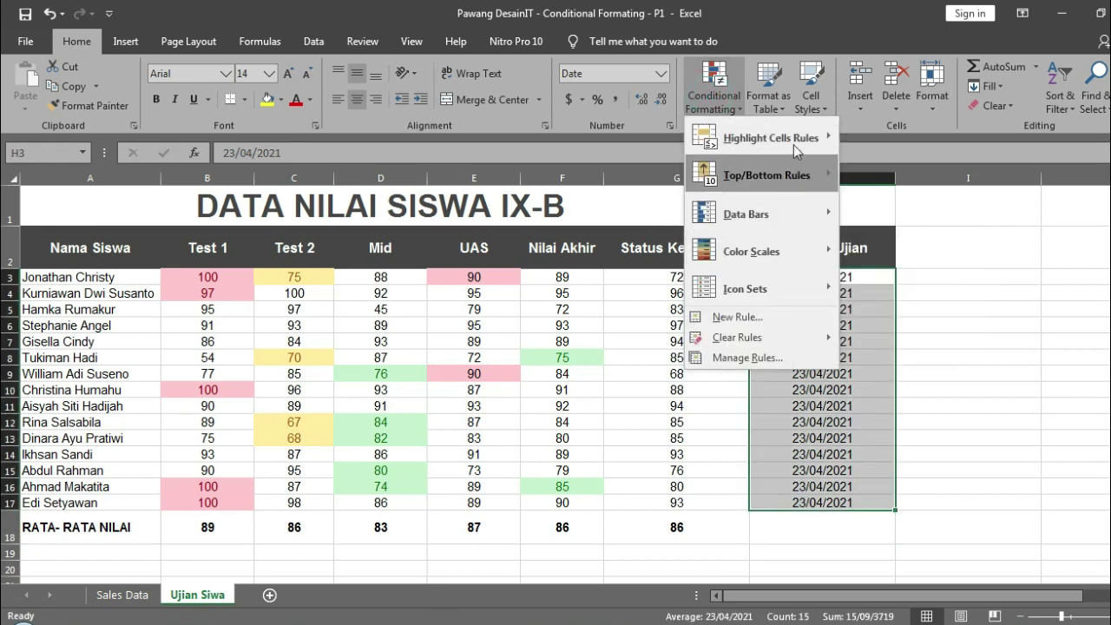
{"action": "mouse_move", "coordinate": [800, 143]}
{"action": "left_click", "coordinate": [906, 326]}
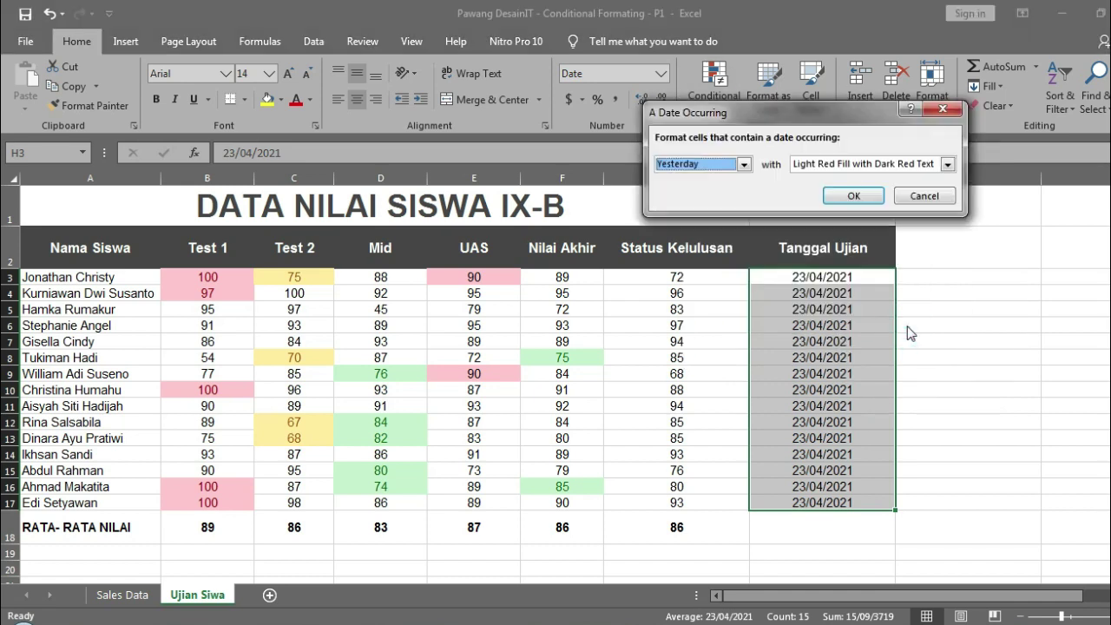
{"action": "left_click", "coordinate": [743, 165]}
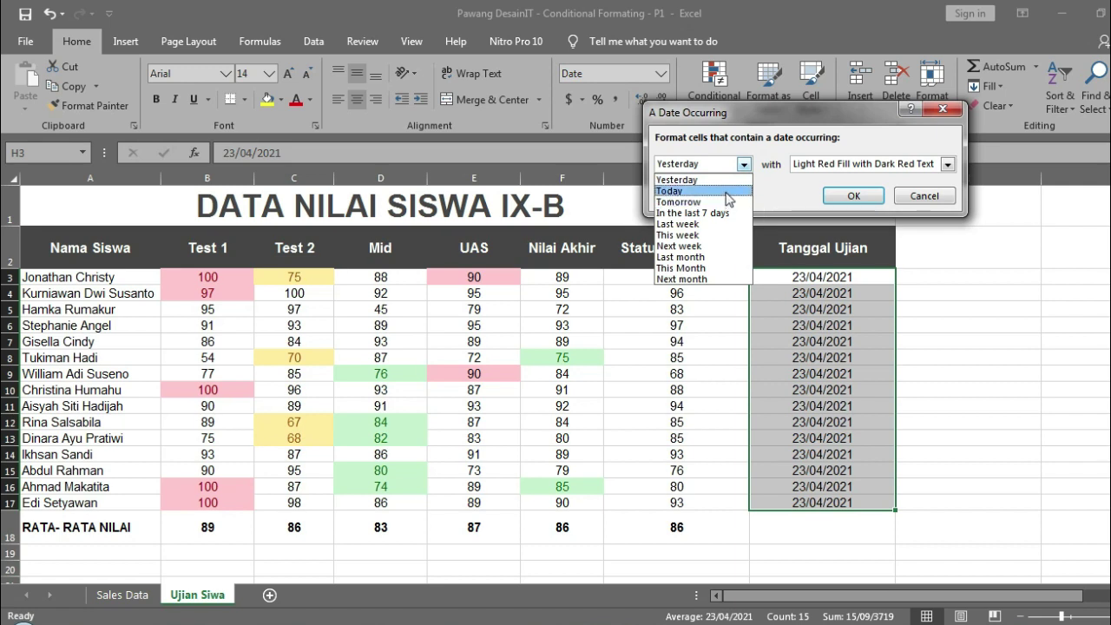
{"action": "left_click", "coordinate": [727, 192]}
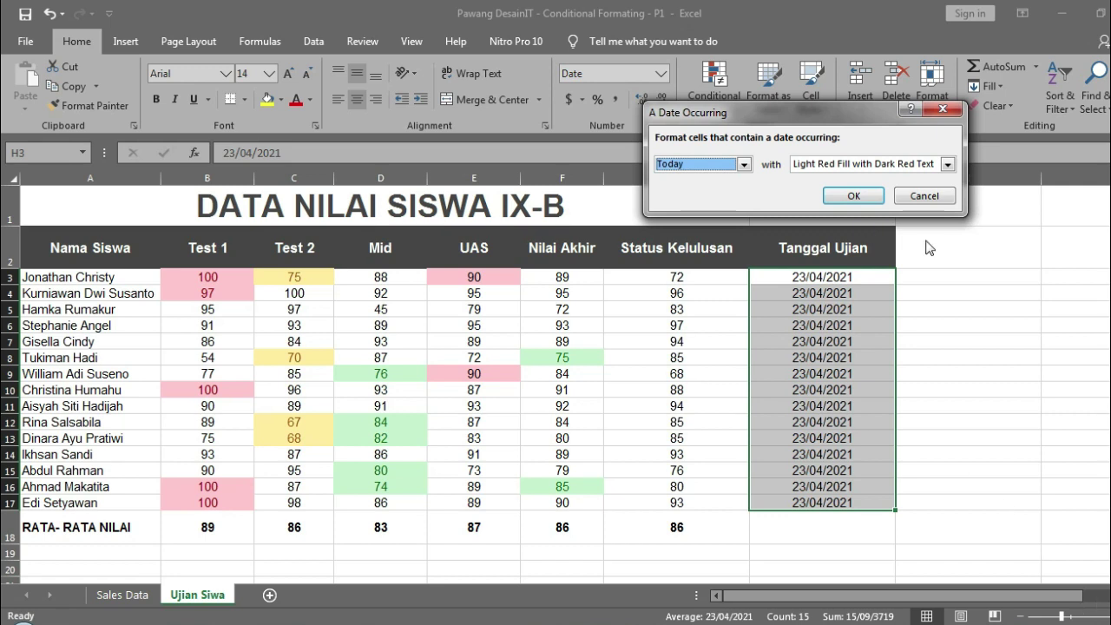
{"action": "left_click", "coordinate": [922, 196]}
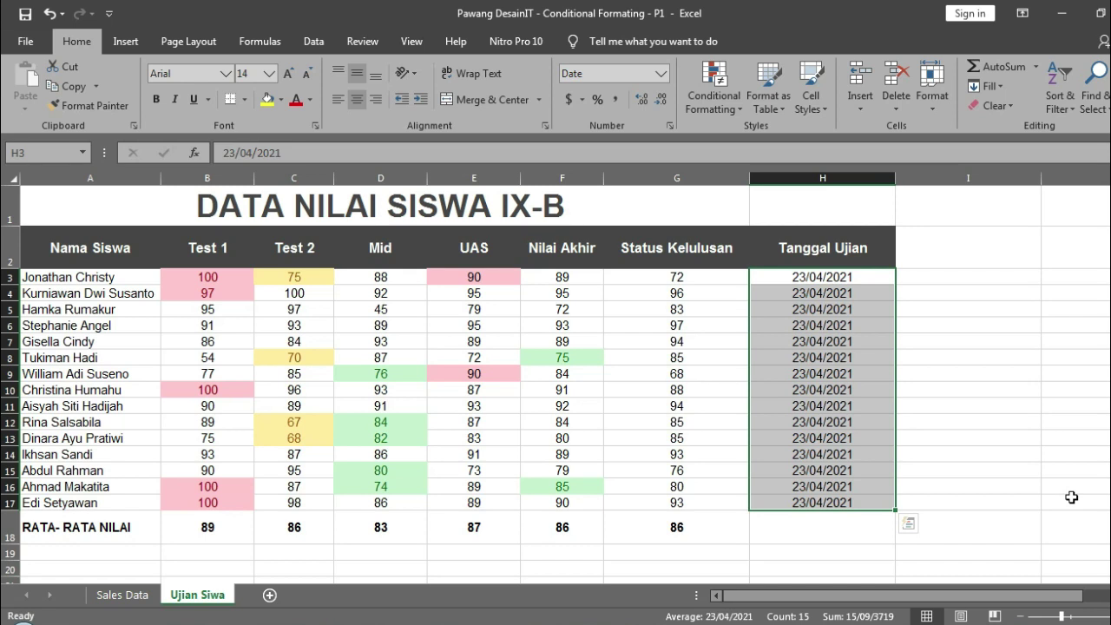
Check today's date in the system calendar.
{"action": "left_click", "coordinate": [1105, 623]}
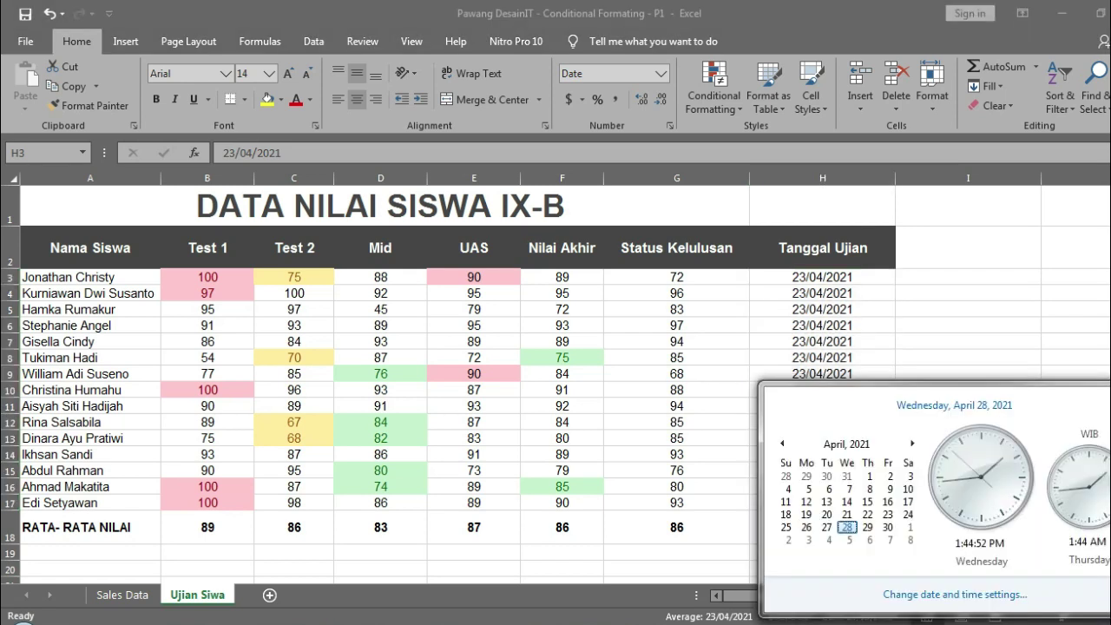
{"action": "left_click", "coordinate": [1062, 272]}
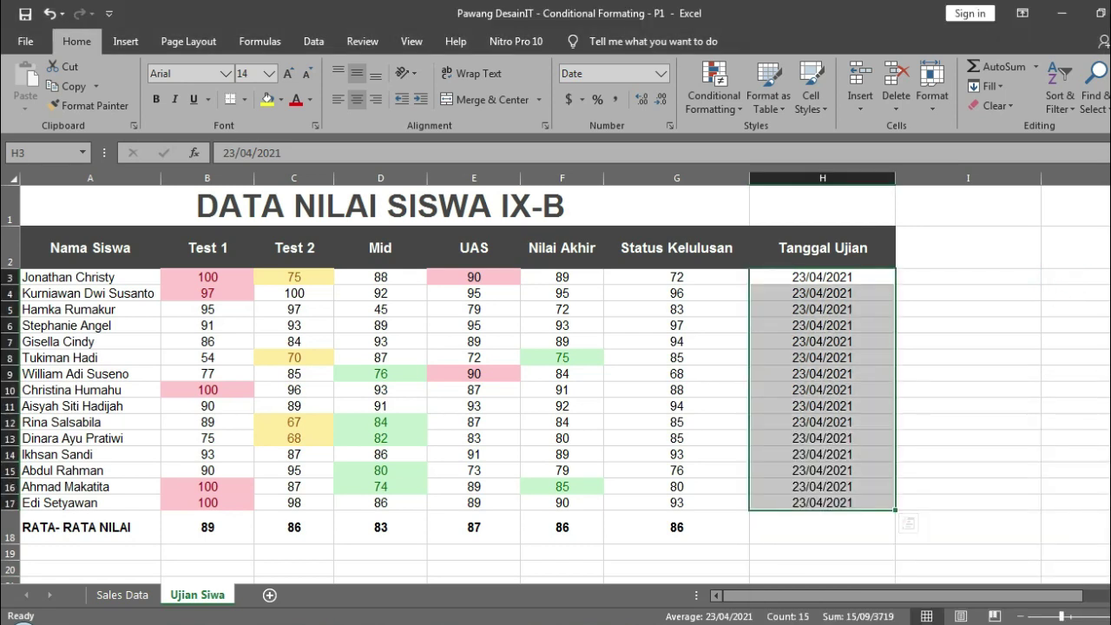
{"action": "left_click", "coordinate": [1105, 623]}
{"action": "left_click", "coordinate": [1011, 308]}
{"action": "left_click", "coordinate": [1105, 623]}
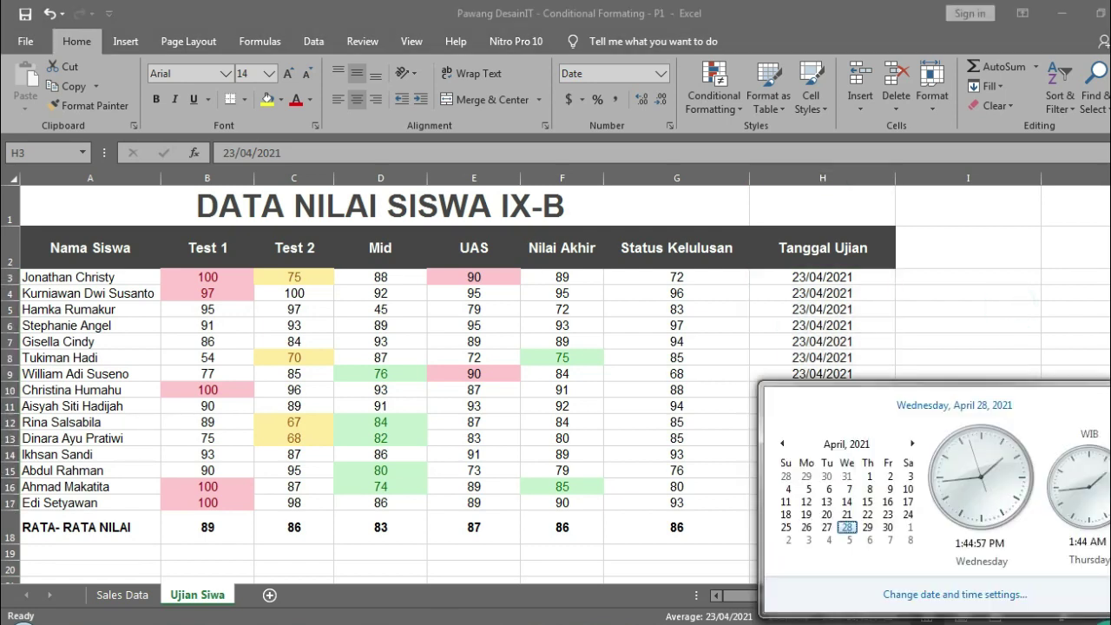
{"action": "left_click", "coordinate": [986, 300]}
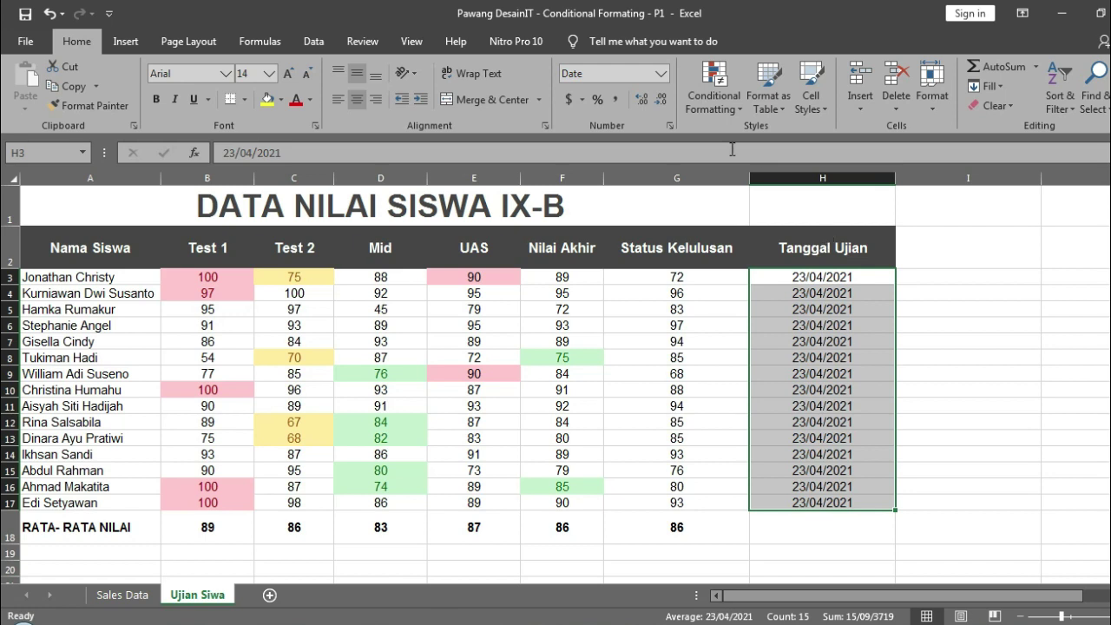
Compare In the last 7 days with Yesterday in the A Date Occurring rule for H3:H17, and apply In the last 7 days with Light Red Fill.
{"action": "left_click", "coordinate": [712, 105]}
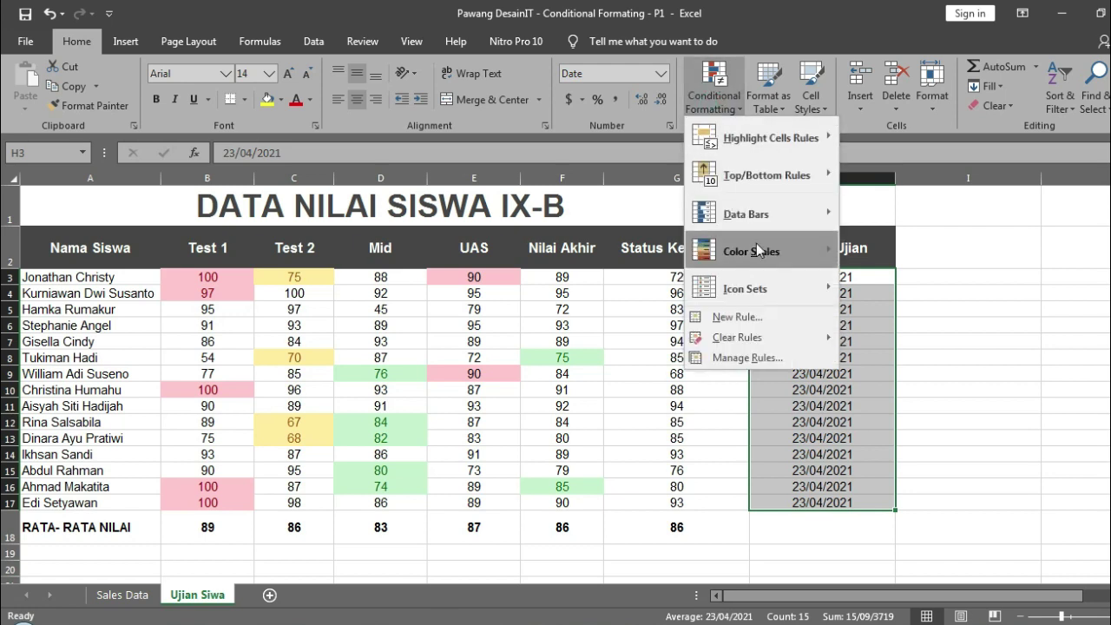
{"action": "mouse_move", "coordinate": [814, 130]}
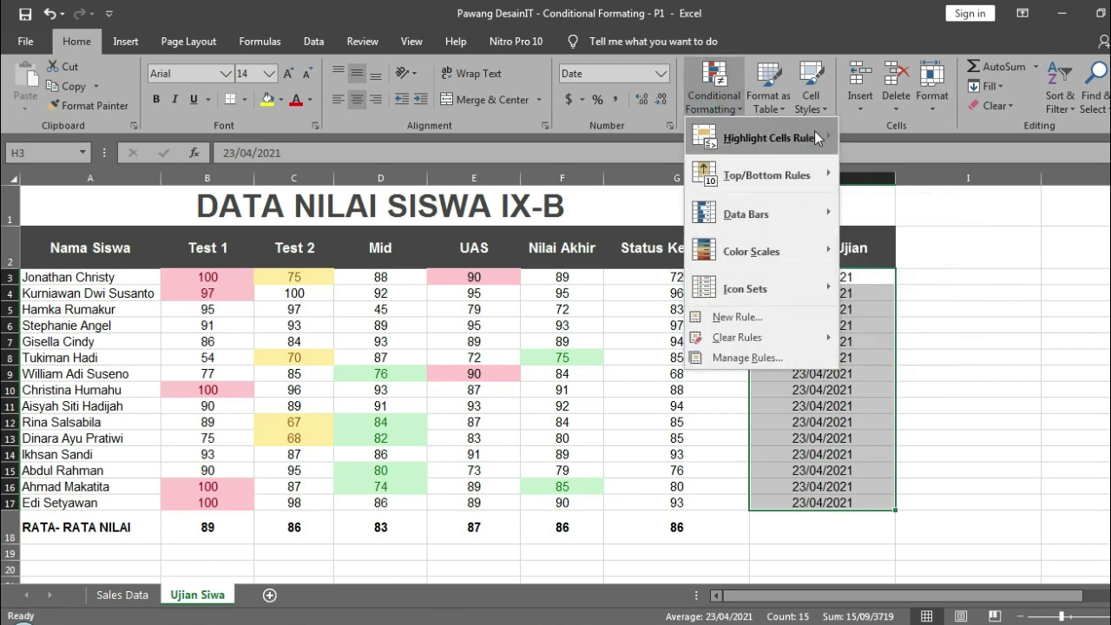
{"action": "left_click", "coordinate": [923, 322]}
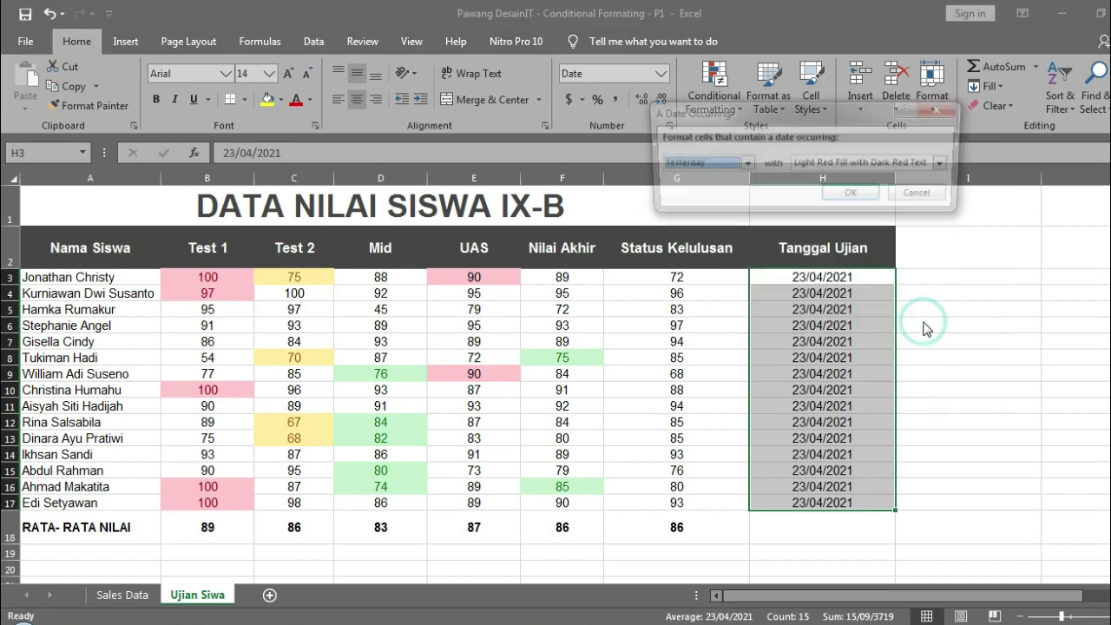
{"action": "left_click", "coordinate": [744, 164]}
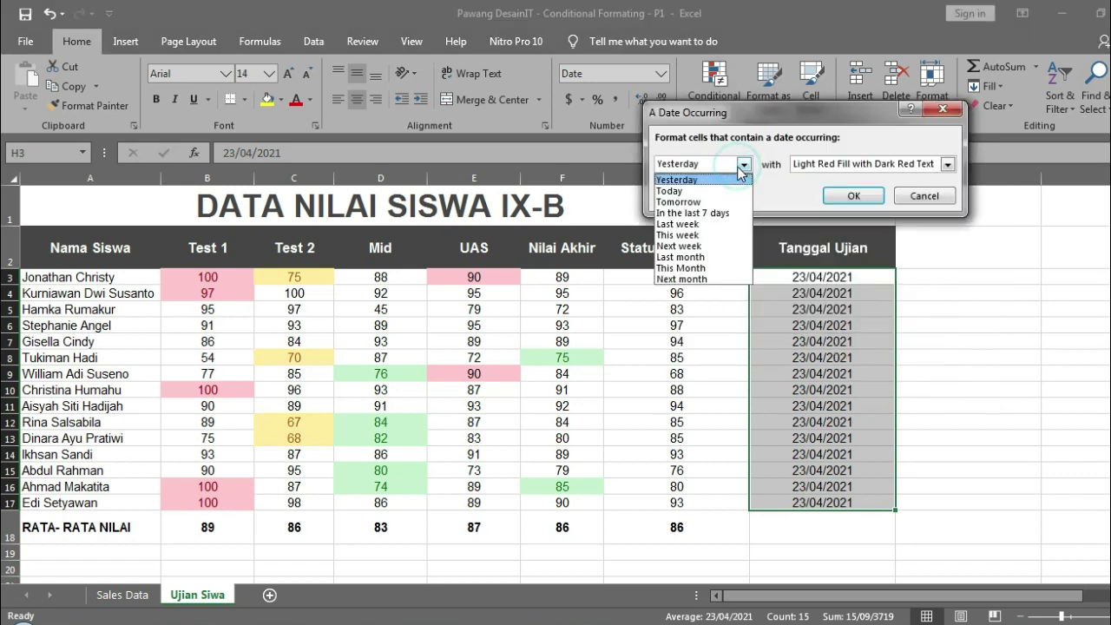
{"action": "left_click", "coordinate": [726, 213]}
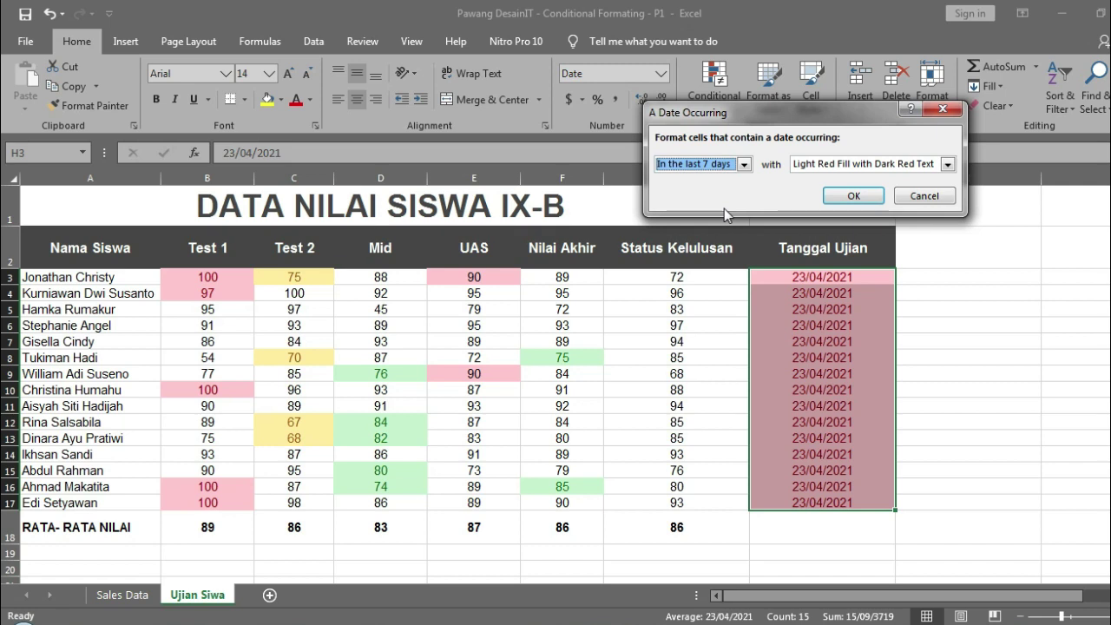
{"action": "left_click", "coordinate": [744, 164]}
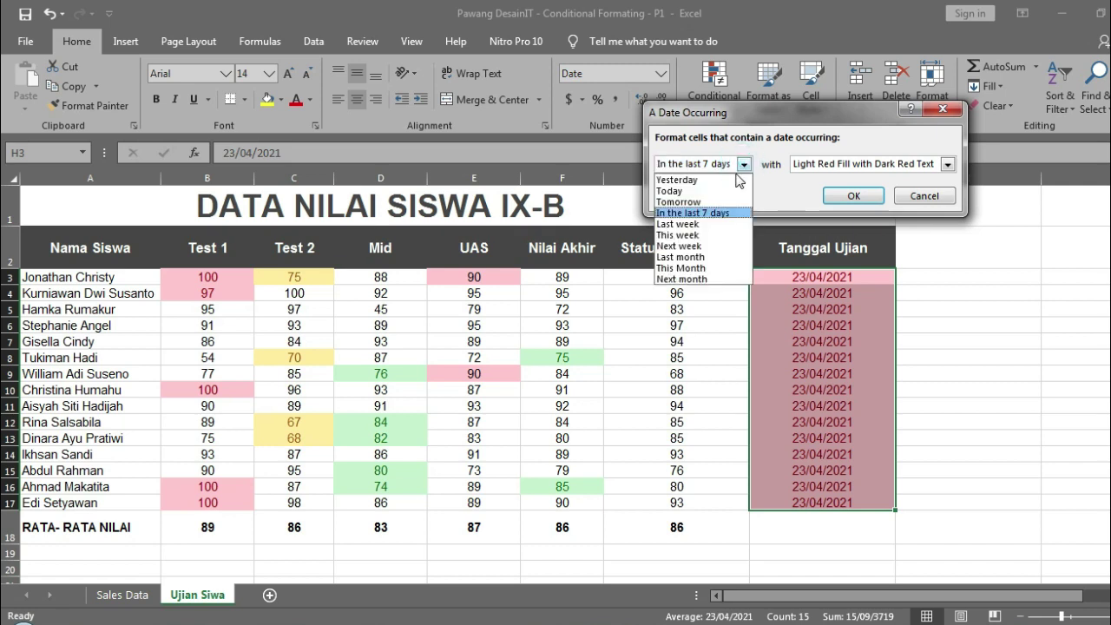
{"action": "left_click", "coordinate": [733, 180]}
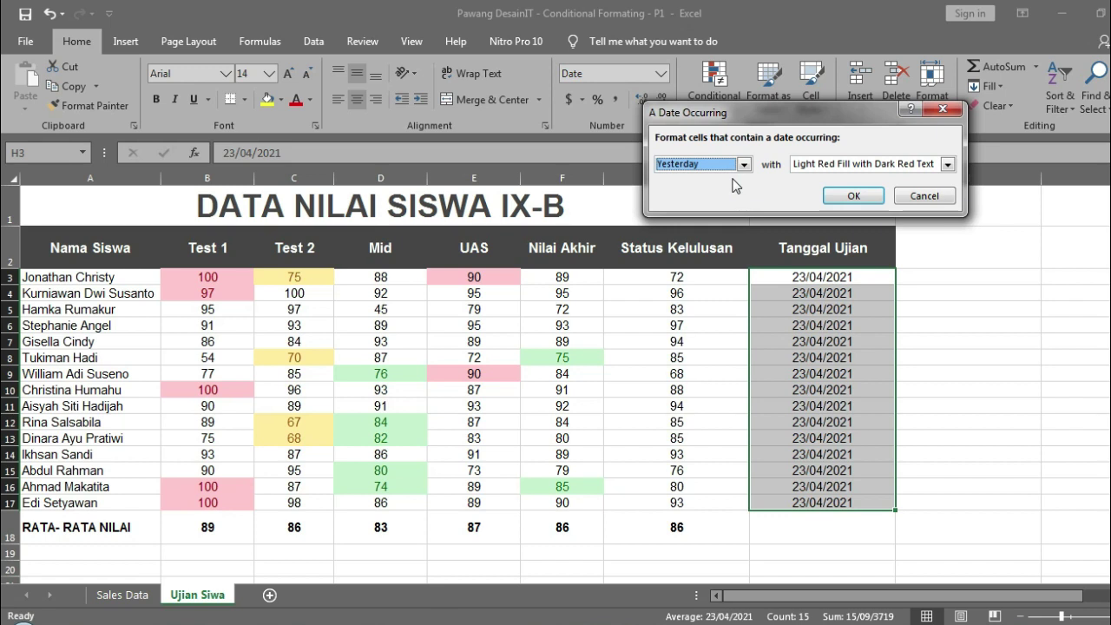
{"action": "left_click", "coordinate": [743, 164]}
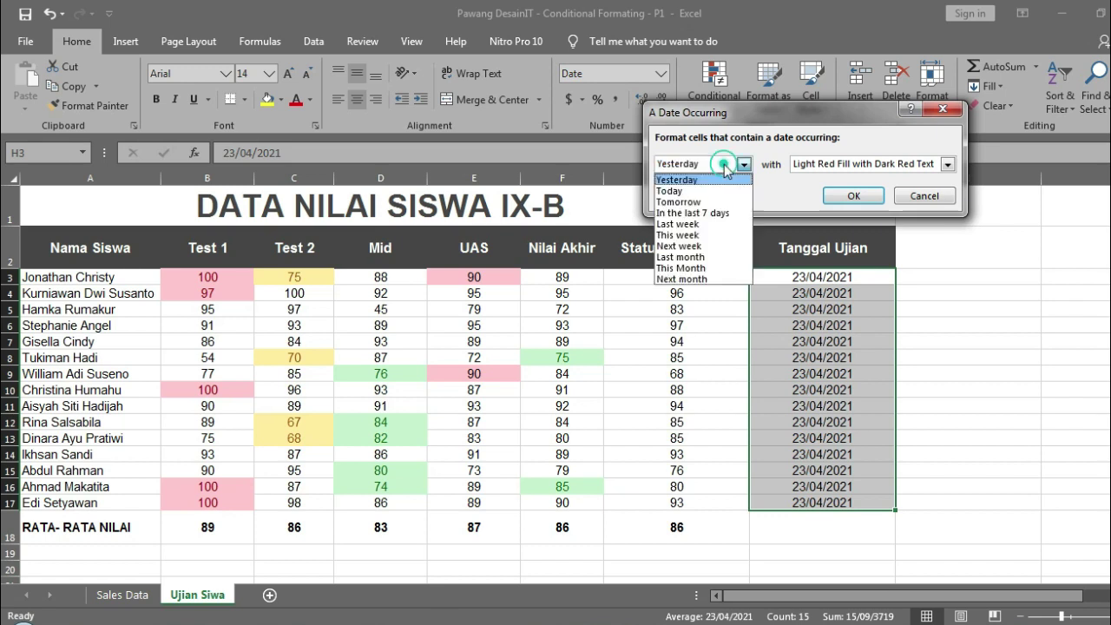
{"action": "left_click", "coordinate": [719, 213]}
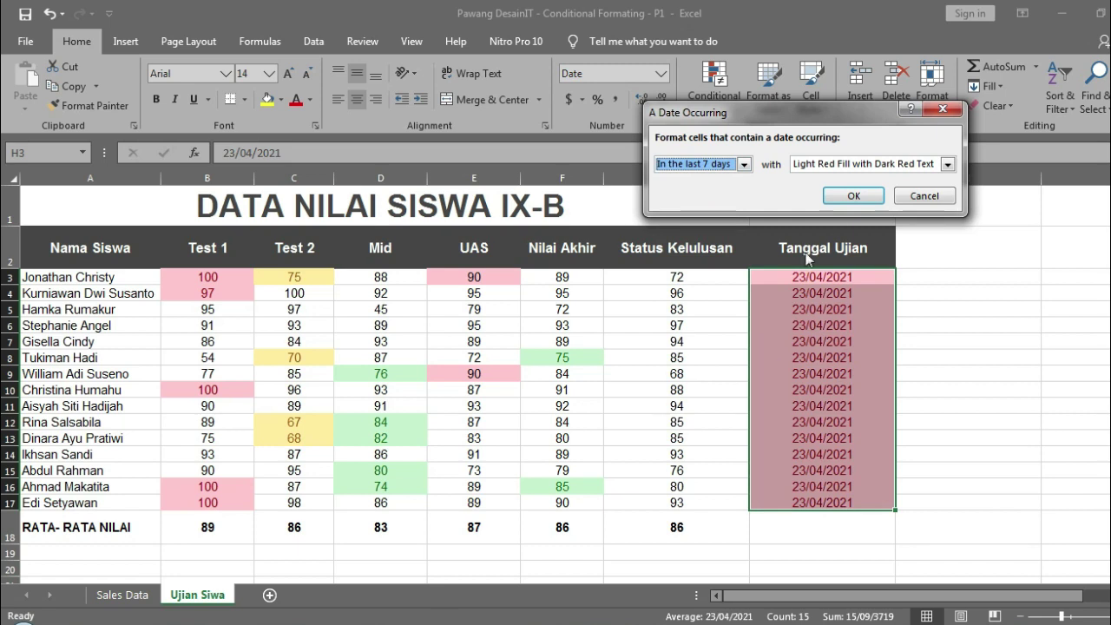
{"action": "left_click", "coordinate": [853, 195]}
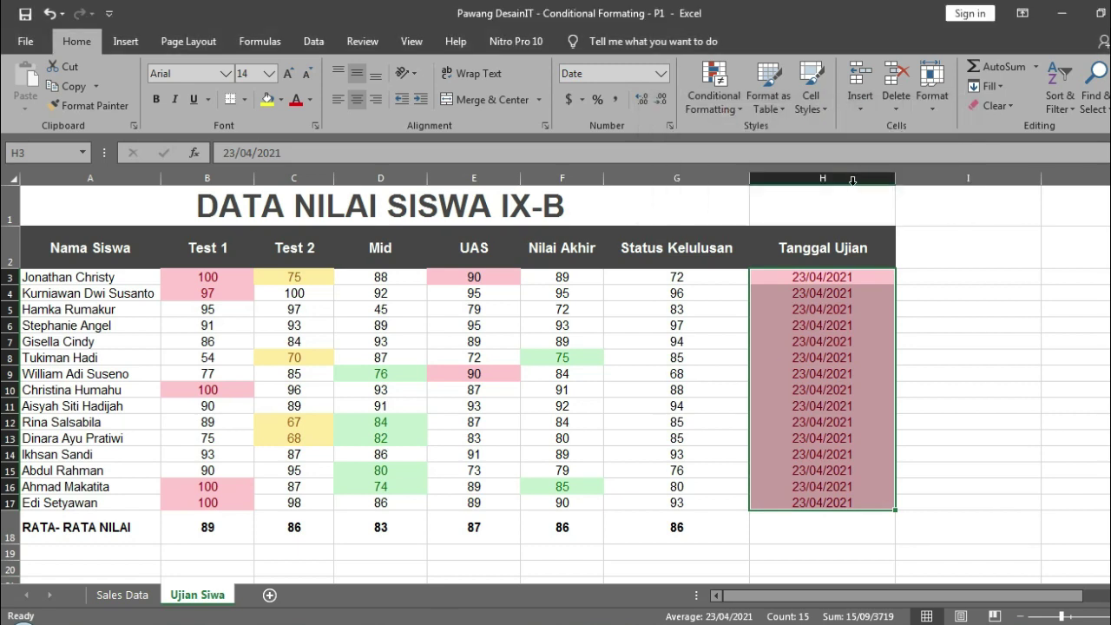
{"action": "left_click", "coordinate": [735, 102]}
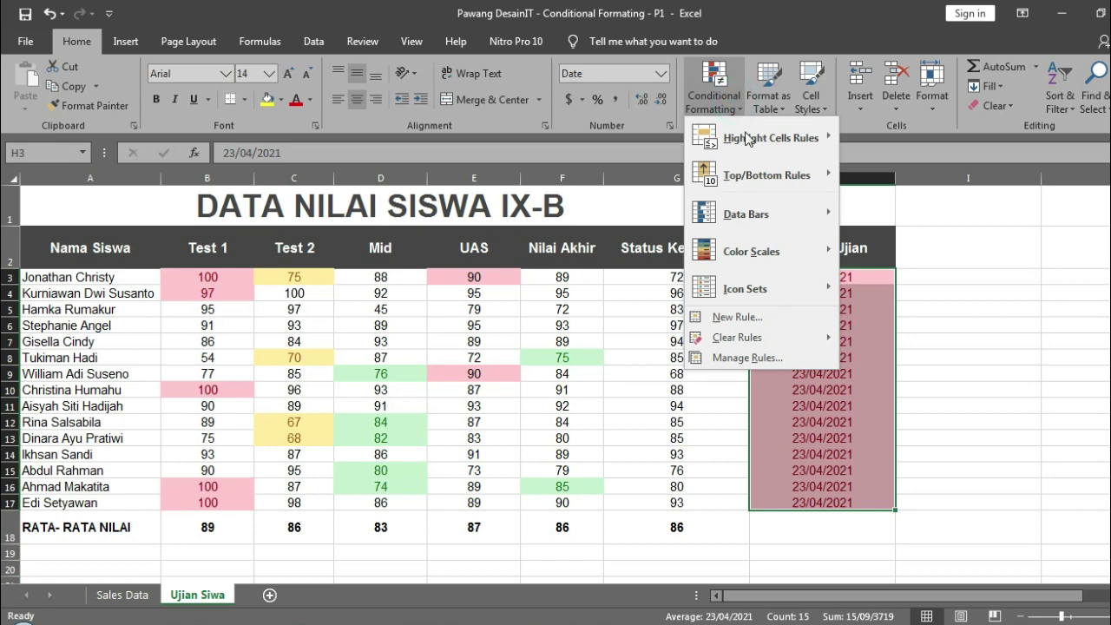
{"action": "mouse_move", "coordinate": [779, 144]}
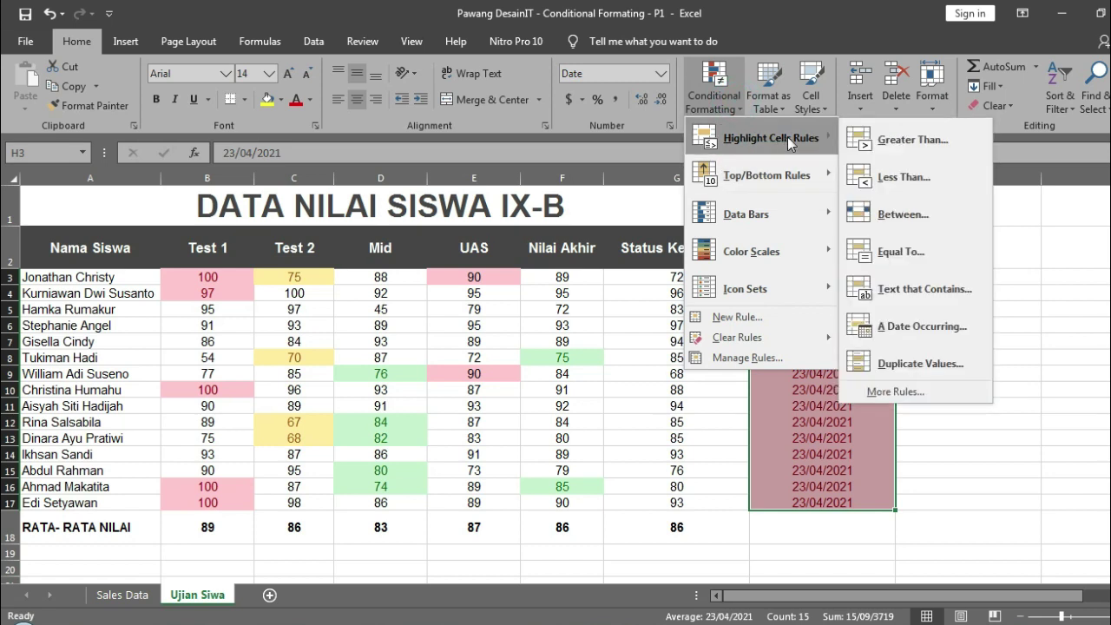
{"action": "left_click", "coordinate": [1092, 291]}
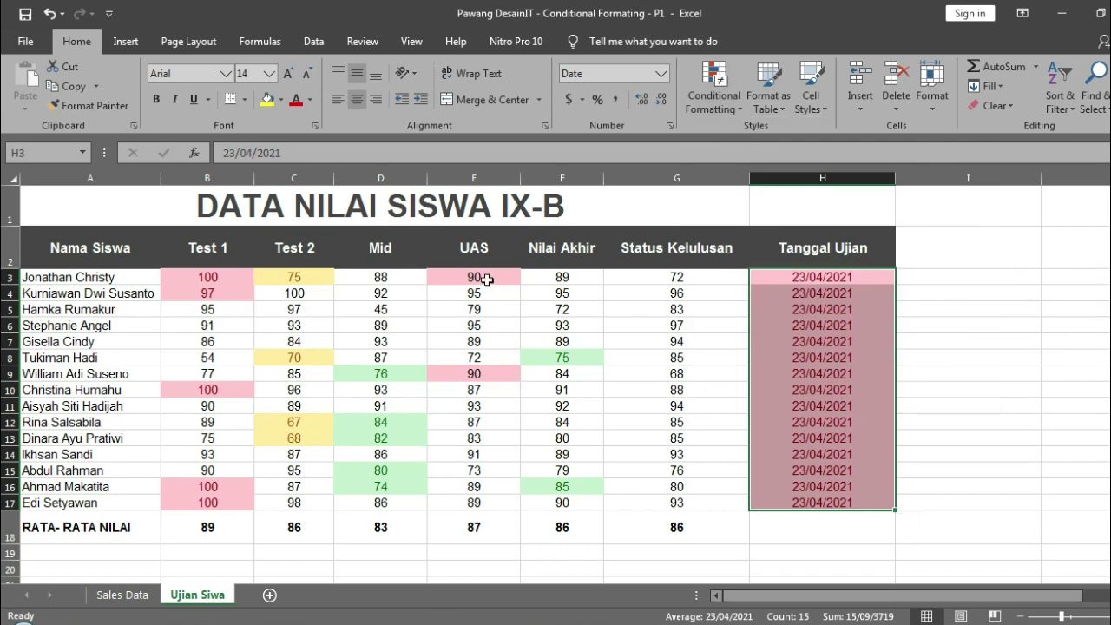
Clear the conditional formatting rules from the UAS scores in E3:E17.
{"action": "left_click_drag", "start_coordinate": [485, 276], "coordinate": [476, 505]}
{"action": "left_click", "coordinate": [701, 96]}
{"action": "mouse_move", "coordinate": [737, 342]}
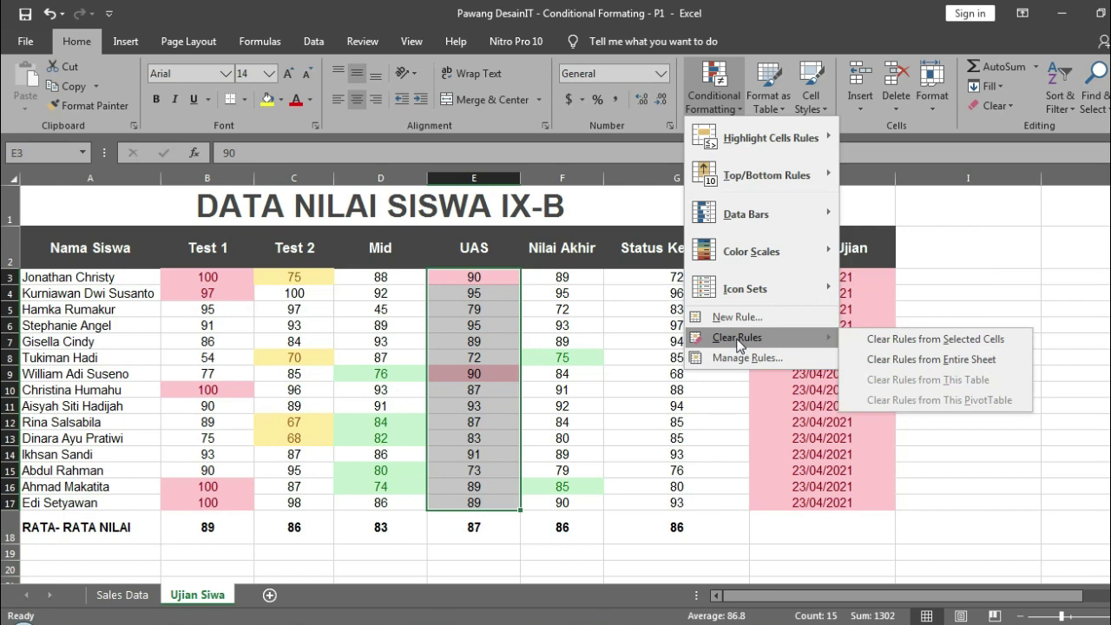
{"action": "left_click", "coordinate": [860, 337]}
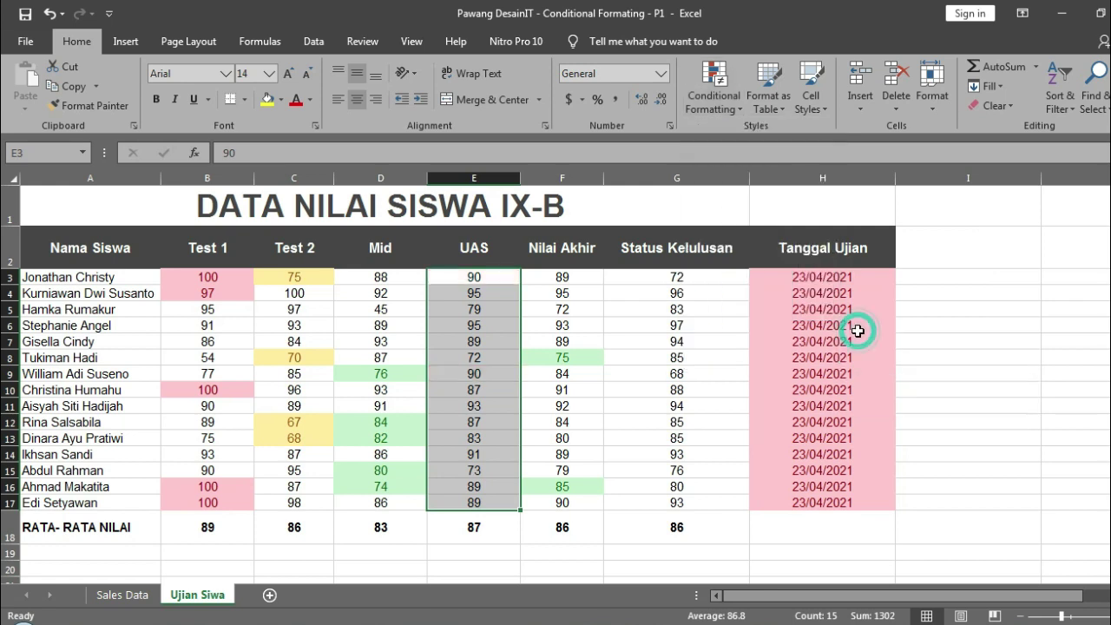
Compare Unique with Duplicate in the Duplicate Values rule for the UAS scores in E3:E17, and apply Duplicate with Light Red Fill with Dark Red Text.
{"action": "left_click", "coordinate": [473, 254]}
{"action": "left_click_drag", "start_coordinate": [475, 277], "coordinate": [466, 505]}
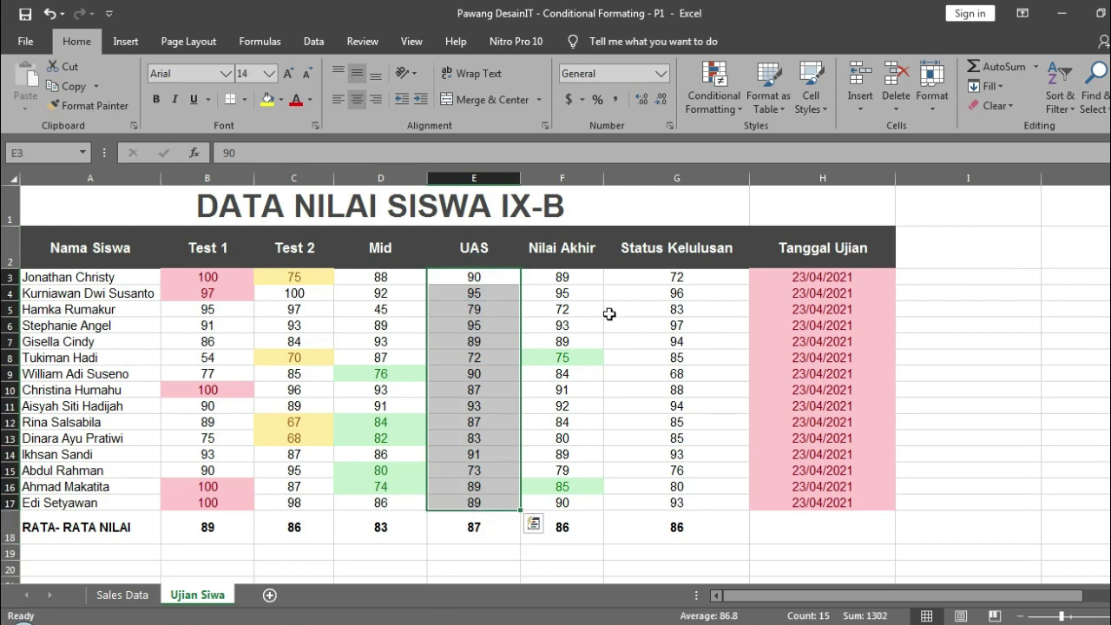
{"action": "left_click", "coordinate": [713, 98]}
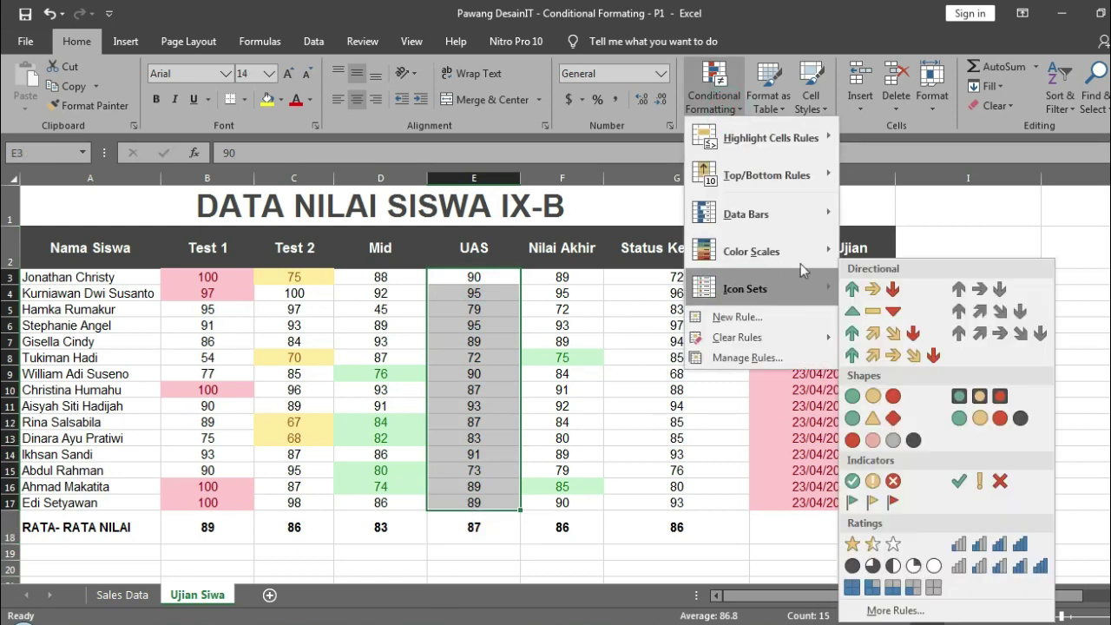
{"action": "mouse_move", "coordinate": [826, 139]}
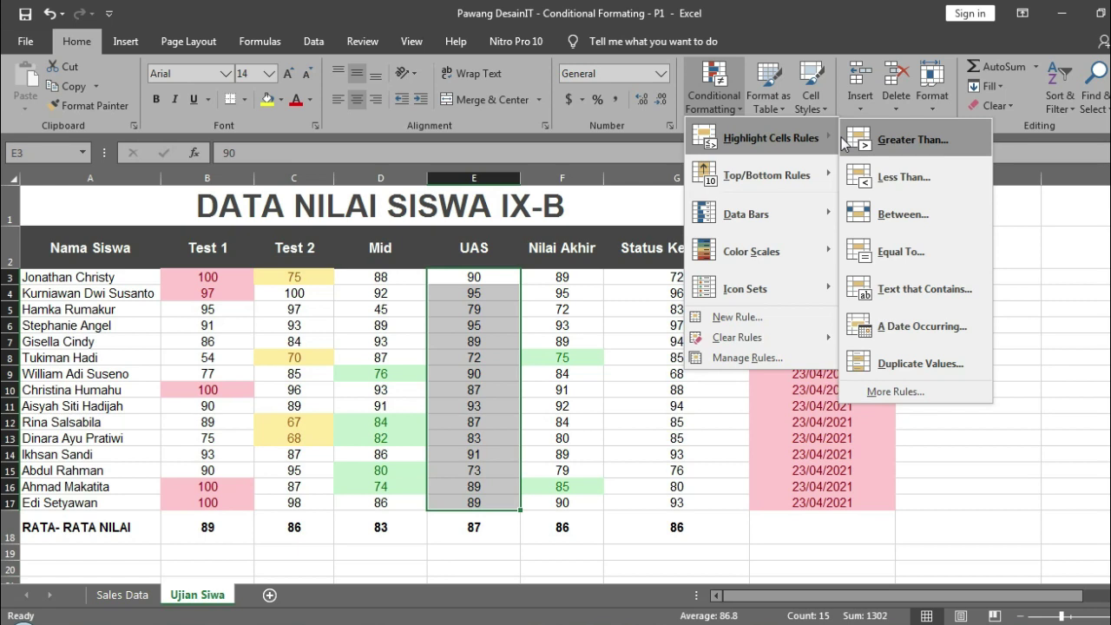
{"action": "left_click", "coordinate": [899, 360]}
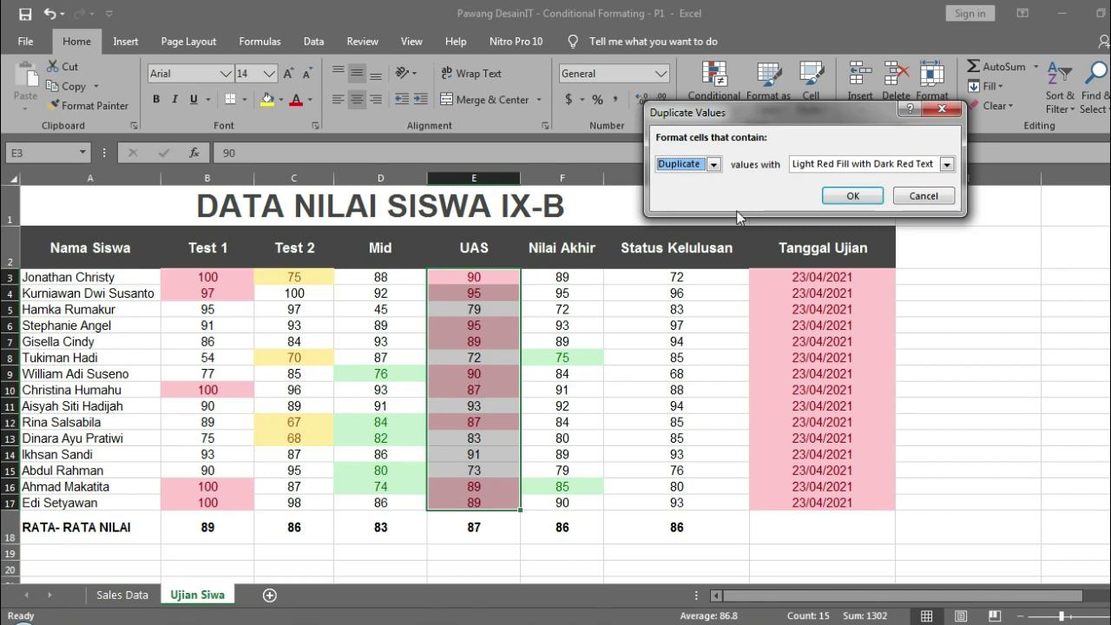
{"action": "left_click", "coordinate": [711, 165]}
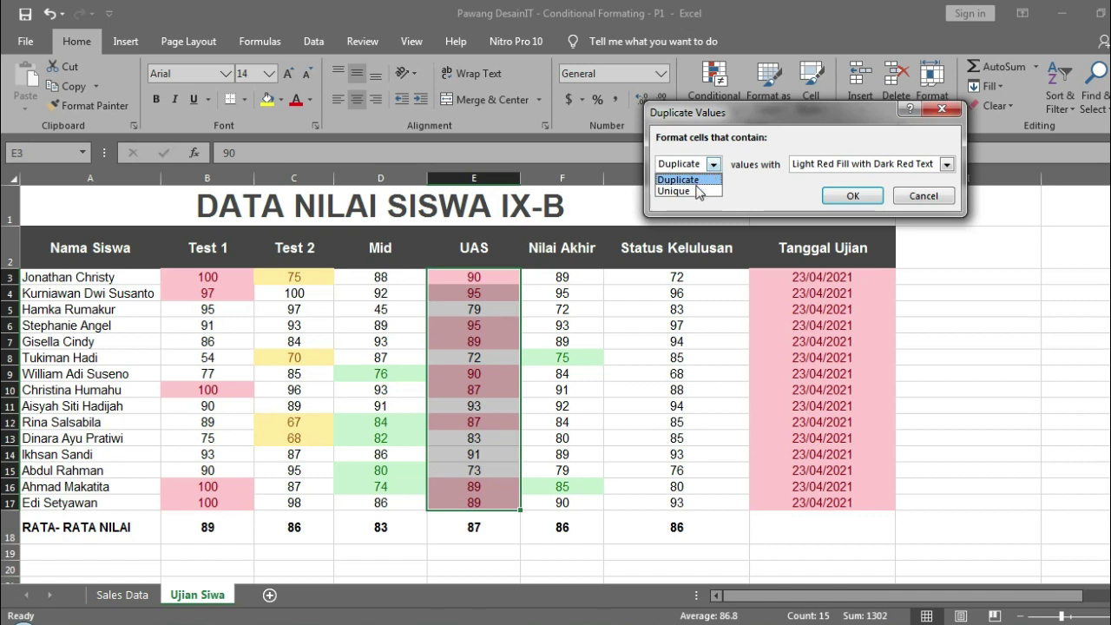
{"action": "left_click", "coordinate": [693, 191]}
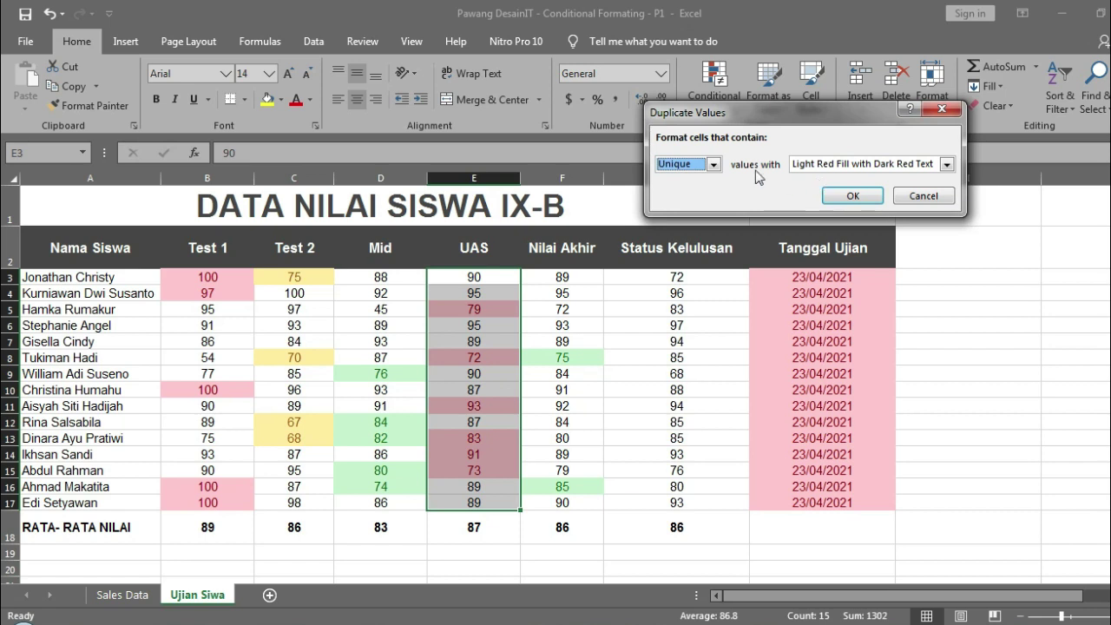
{"action": "left_click", "coordinate": [712, 164]}
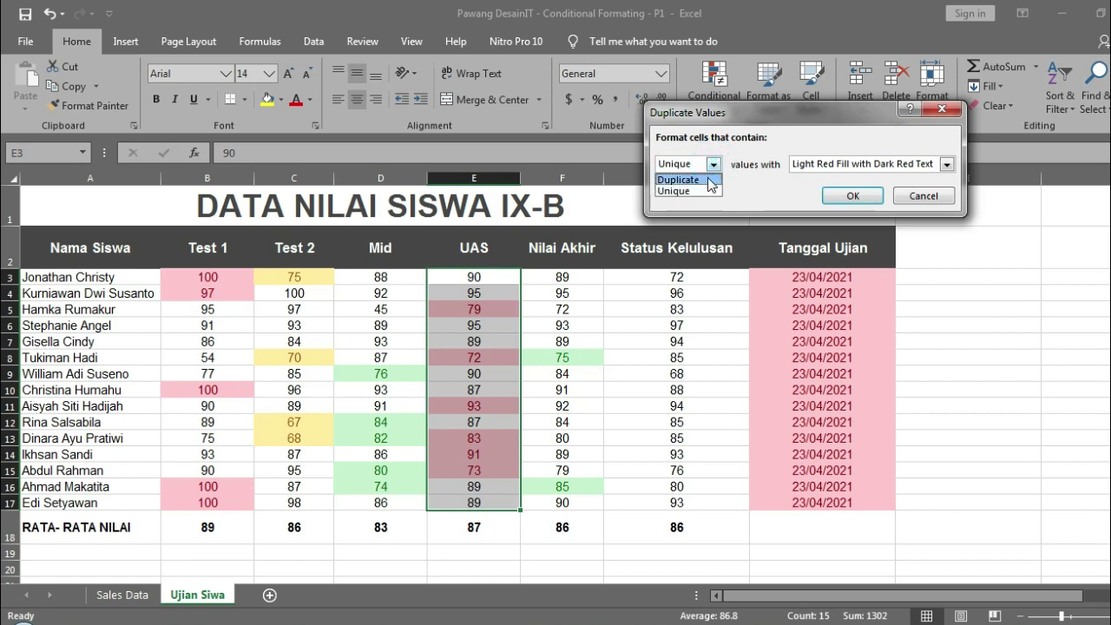
{"action": "left_click", "coordinate": [709, 180]}
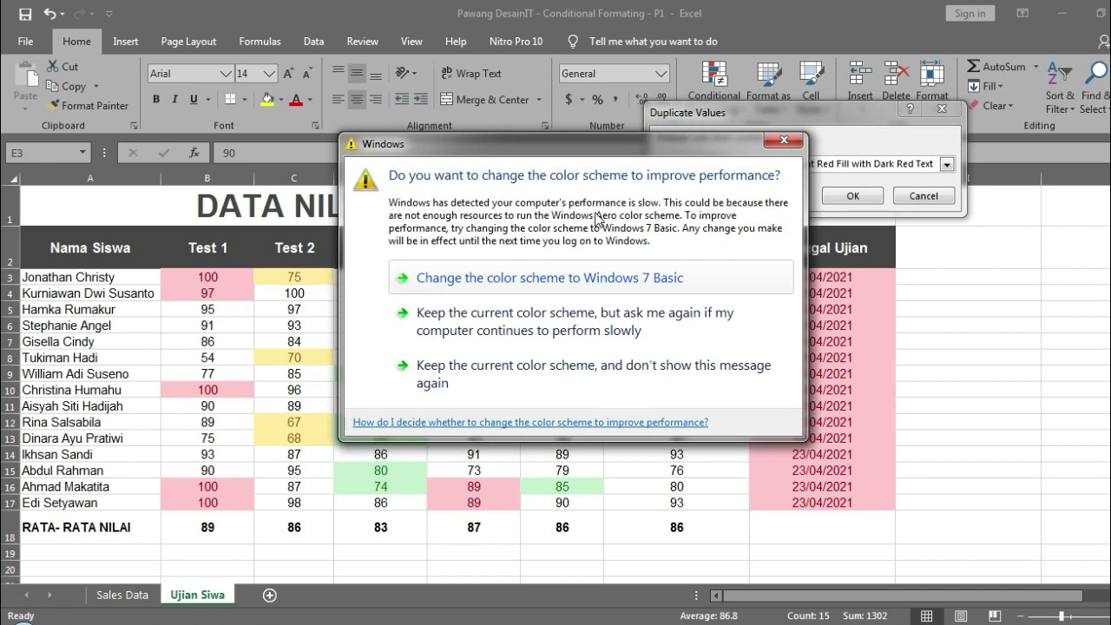
{"action": "left_click", "coordinate": [784, 144]}
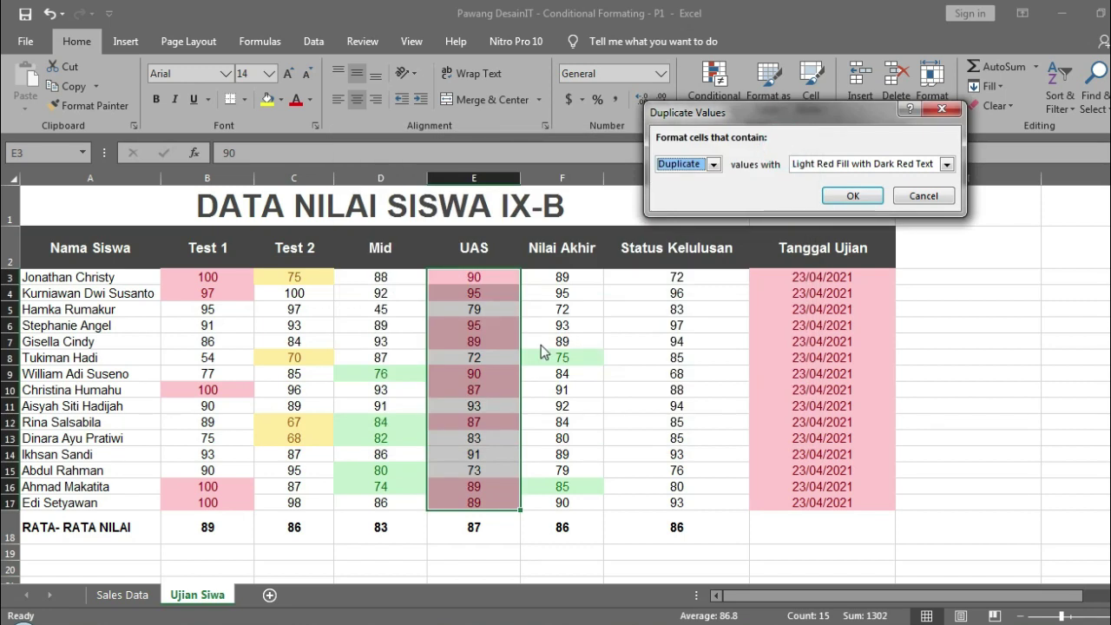
{"action": "left_click", "coordinate": [849, 196]}
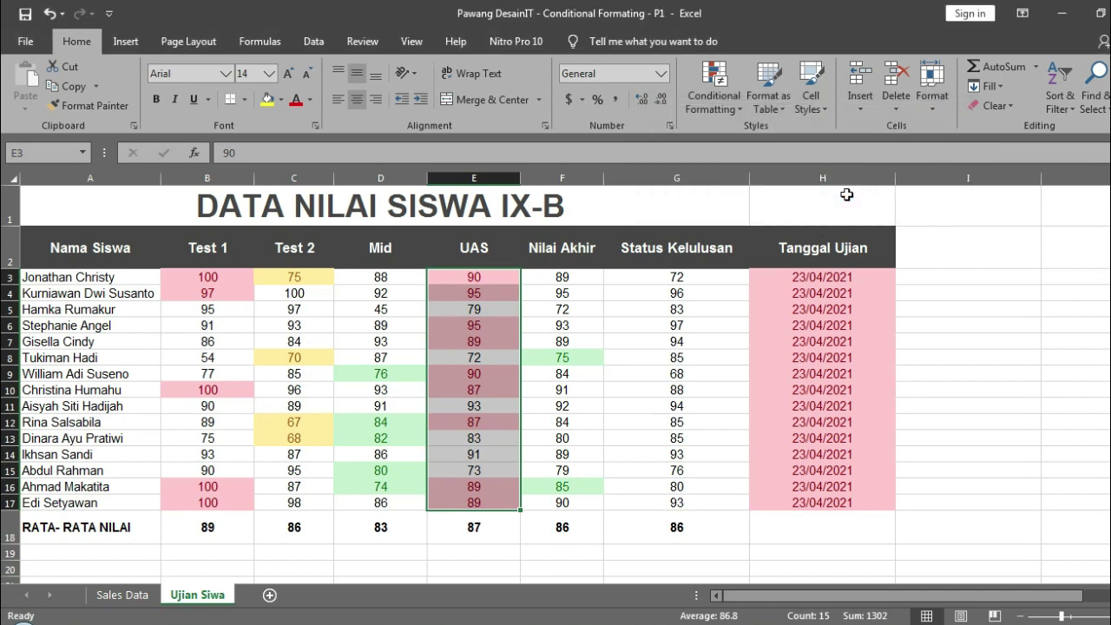
View the additional Highlight Cells rule types and settings for the UAS scores without creating a rule.
{"action": "left_click", "coordinate": [713, 91]}
{"action": "mouse_move", "coordinate": [755, 145]}
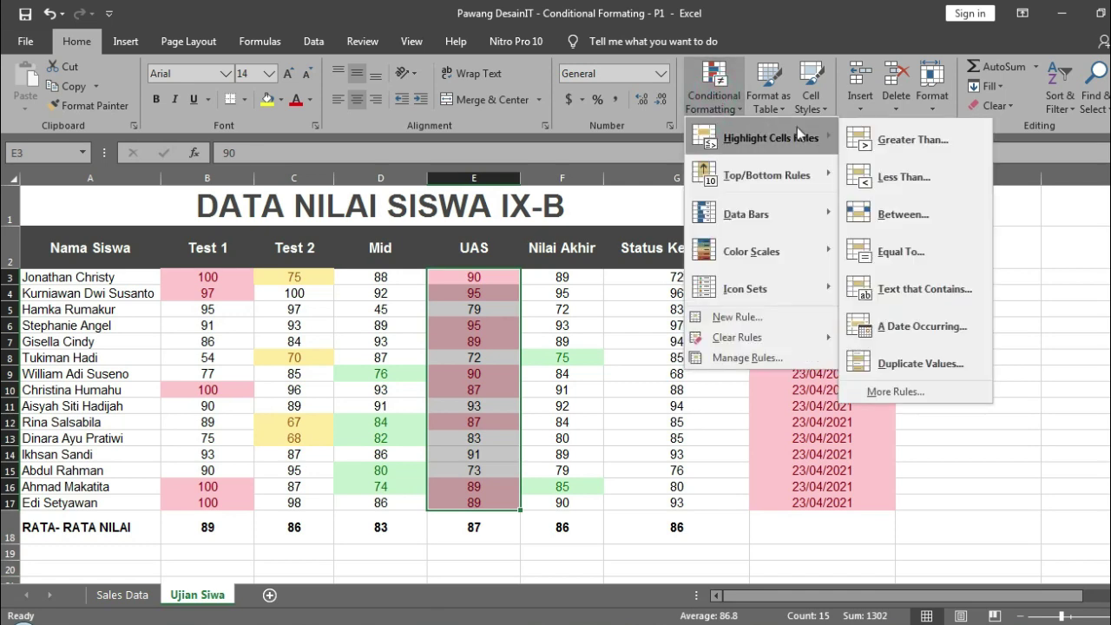
{"action": "left_click", "coordinate": [896, 392]}
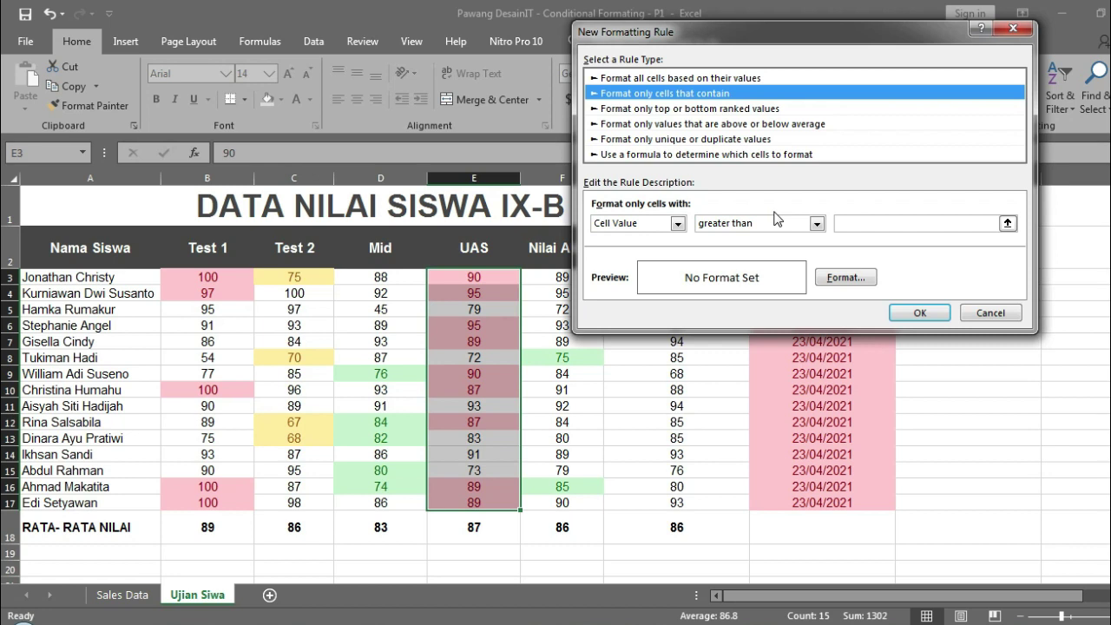
{"action": "left_click", "coordinate": [1013, 31]}
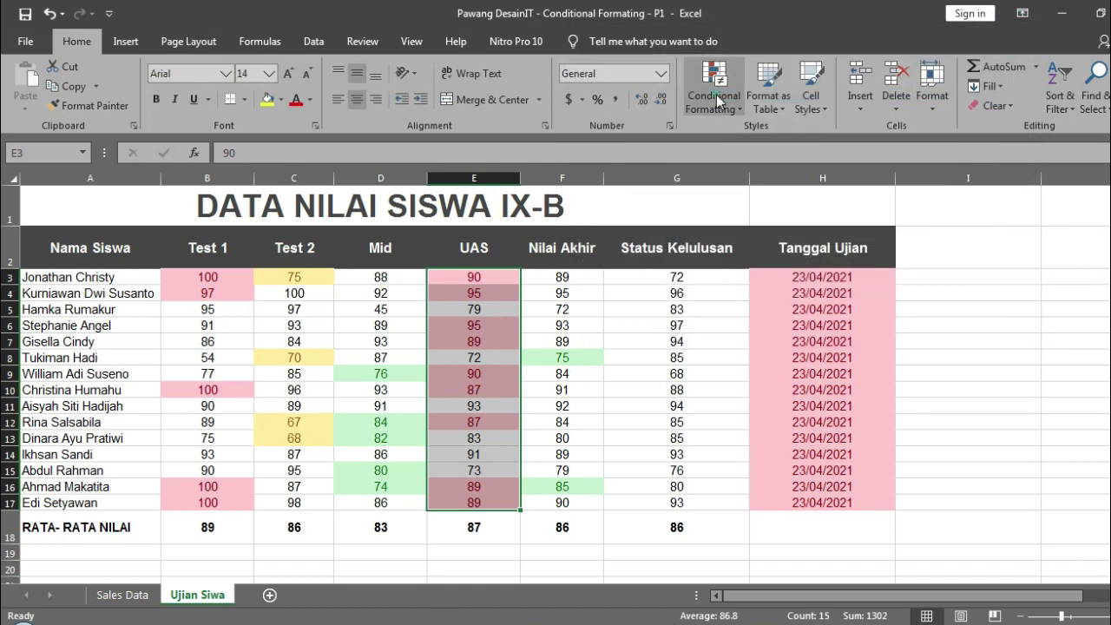
Open the conditional formatting options for the UAS scores in E3:E17.
{"action": "left_click", "coordinate": [726, 106]}
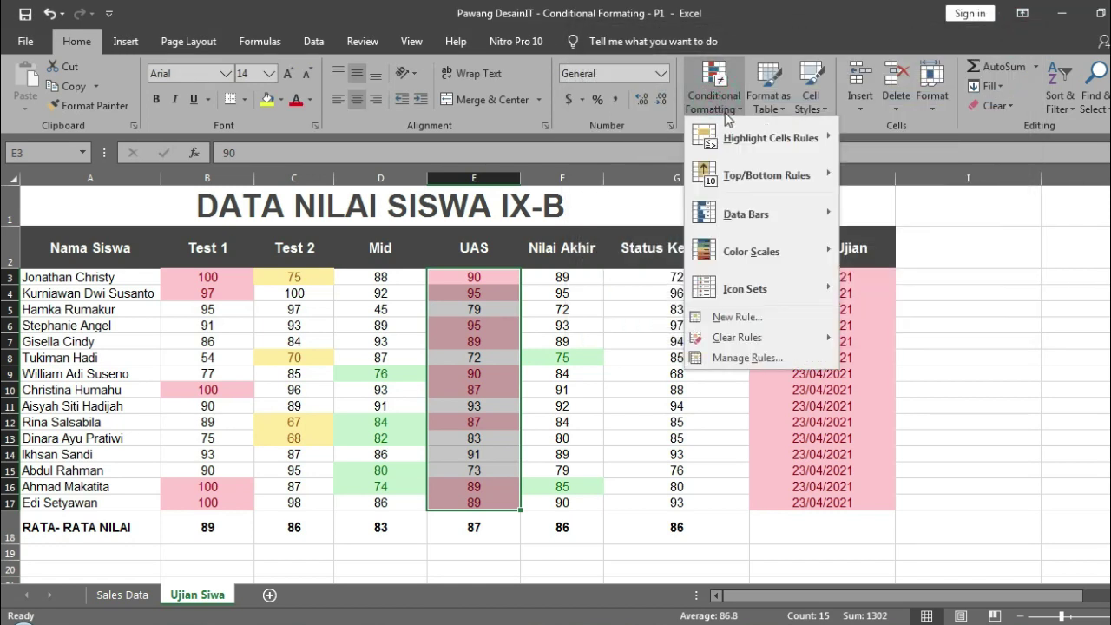